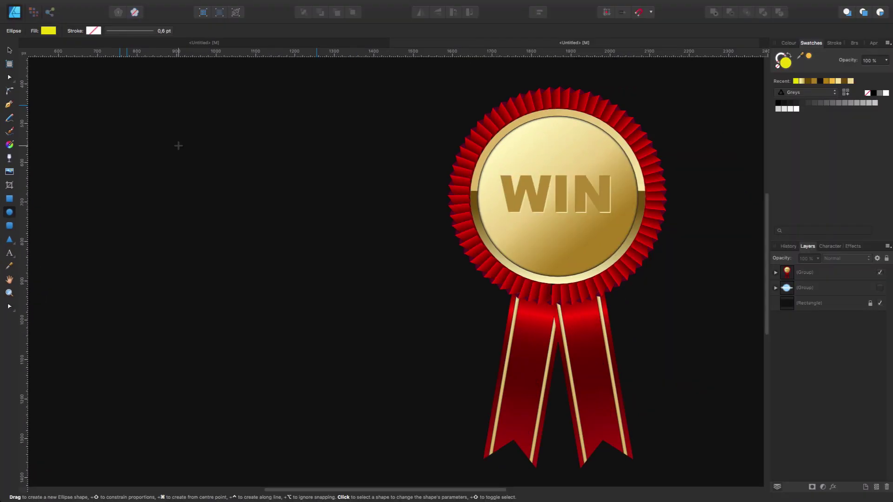
- Drag out a yellow-filled circle on the empty canvas left of the WIN medal
{"action": "mouse_move", "coordinate": [178, 147]}
{"action": "left_mouse_down"}
{"action": "mouse_move", "coordinate": [229, 210]}
{"action": "mouse_move", "coordinate": [323, 290]}
{"action": "left_mouse_up"}
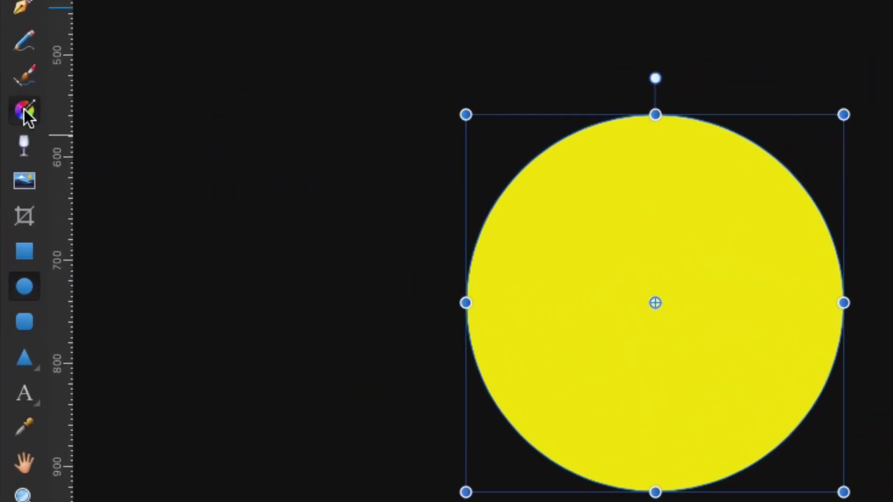
- Give the circle a diagonal linear gradient and darken its end stop to dark orange-gold
{"action": "left_click", "coordinate": [25, 112]}
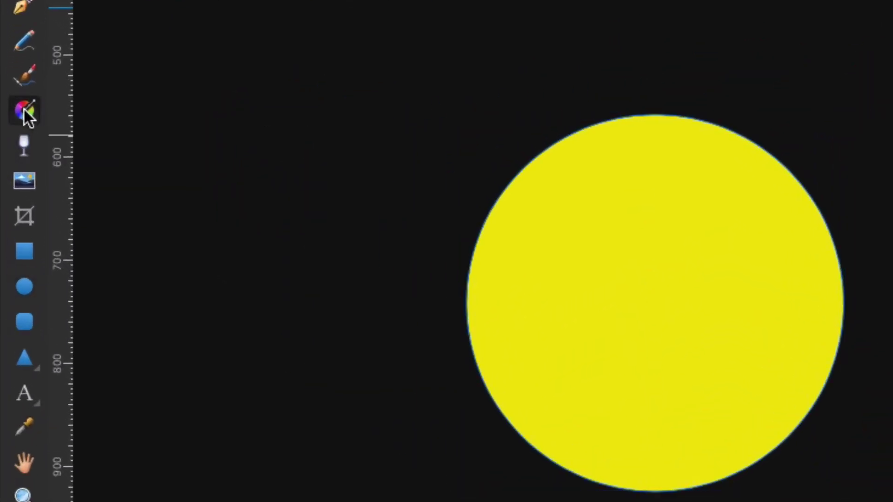
{"action": "mouse_move", "coordinate": [443, 179]}
{"action": "left_mouse_down"}
{"action": "mouse_move", "coordinate": [600, 351]}
{"action": "mouse_move", "coordinate": [611, 345]}
{"action": "left_mouse_up"}
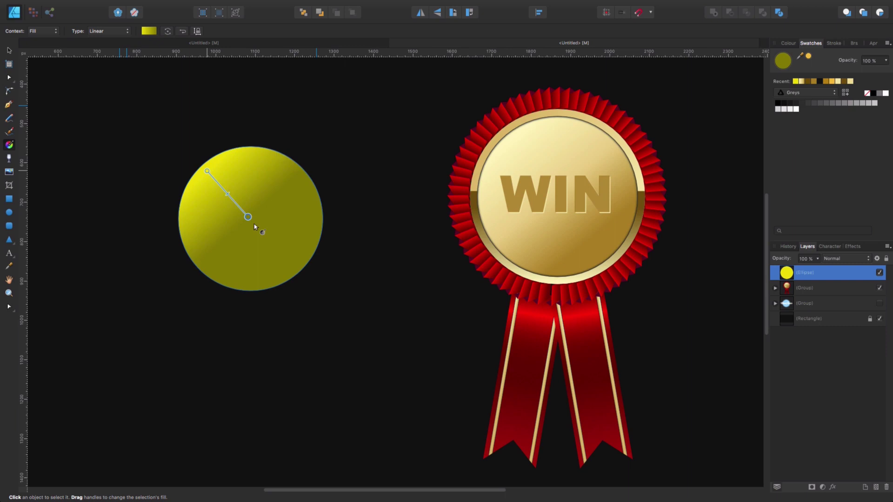
{"action": "scroll", "coordinate": [247, 190], "scroll_direction": "left", "scroll_amount": 5}
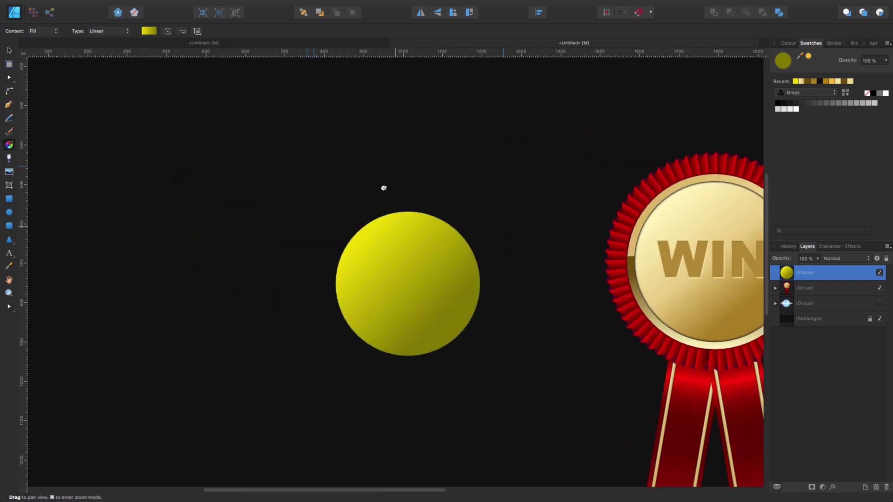
{"action": "left_click", "coordinate": [148, 31]}
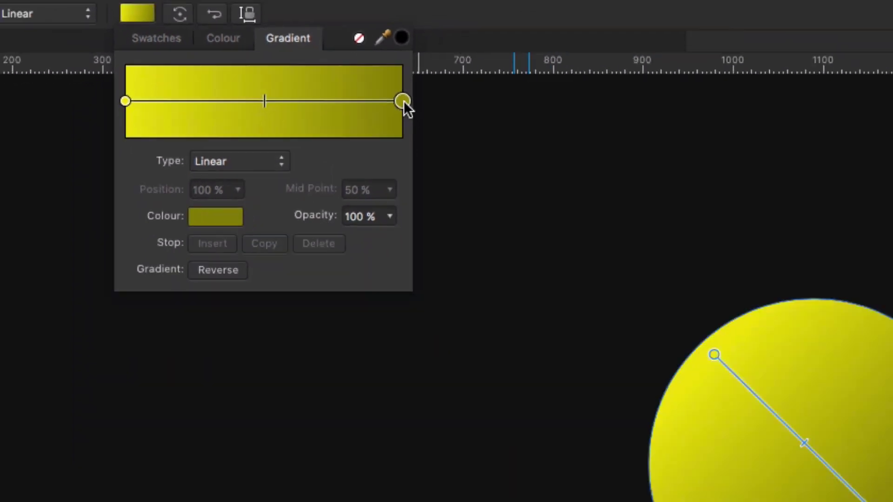
{"action": "left_click", "coordinate": [254, 331]}
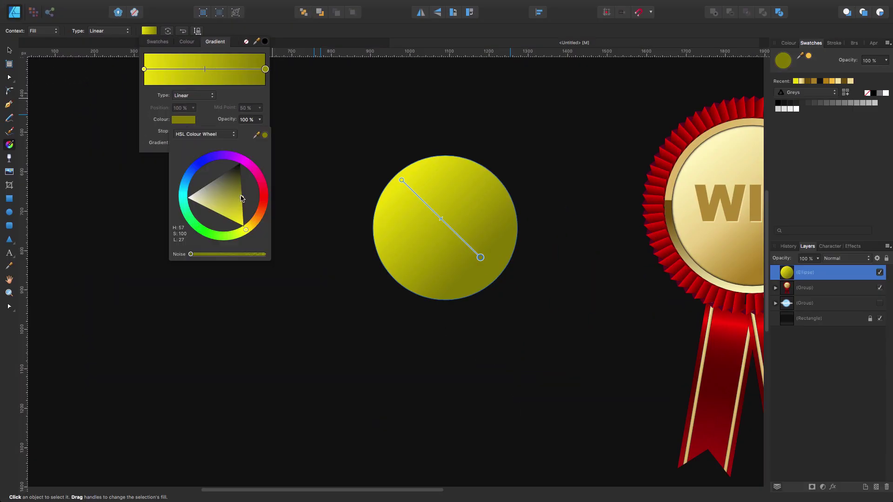
{"action": "left_click_drag", "start_coordinate": [257, 226], "coordinate": [254, 229]}
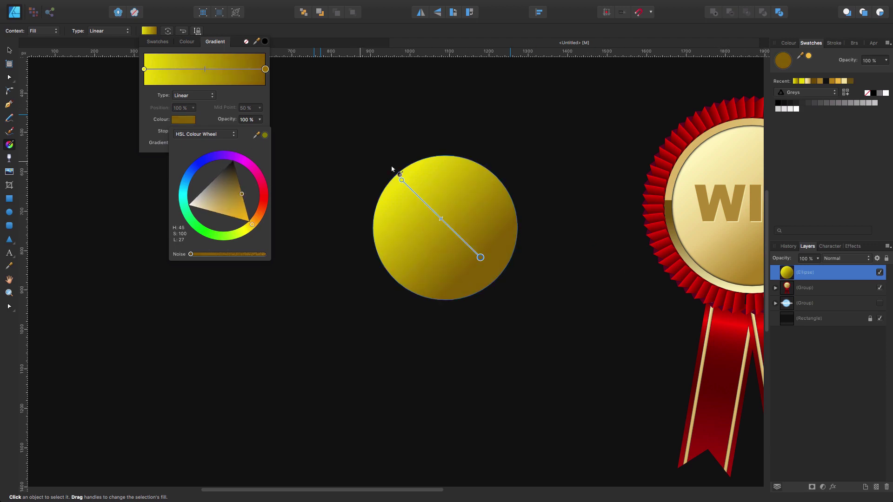
- Change the gradient's start stop to a pale warm gold
{"action": "left_click", "coordinate": [401, 180]}
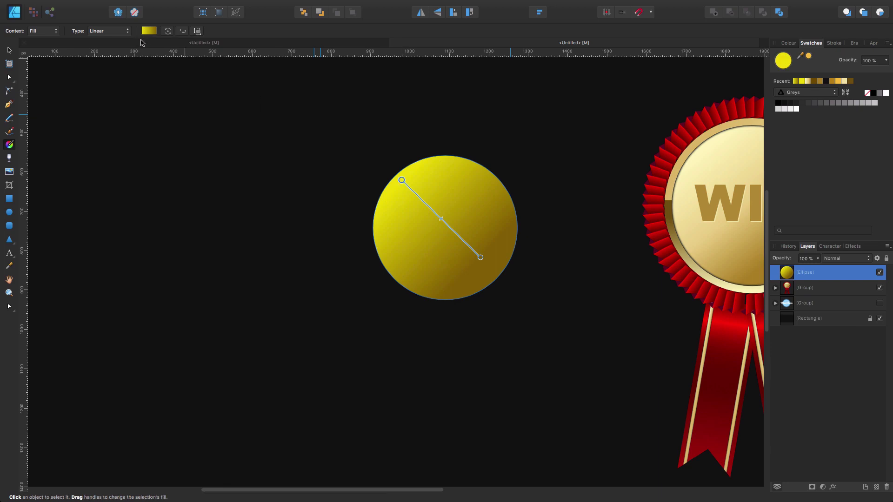
{"action": "left_click", "coordinate": [149, 31]}
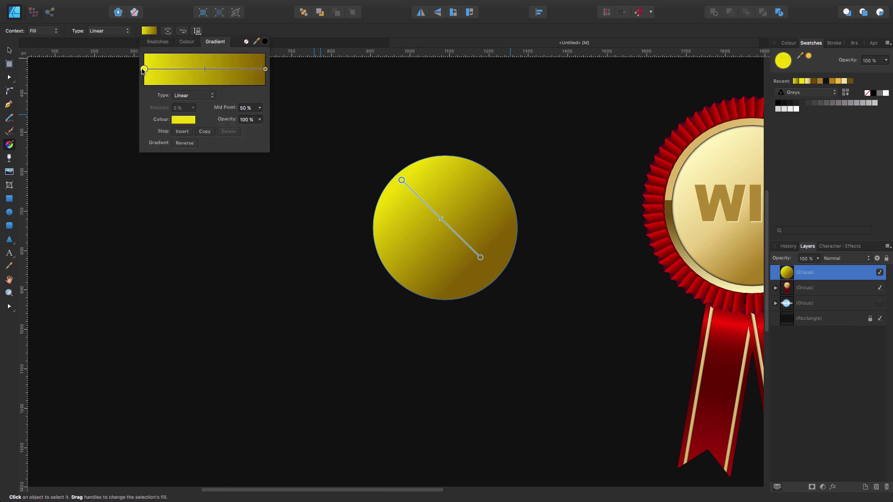
{"action": "left_click", "coordinate": [183, 121]}
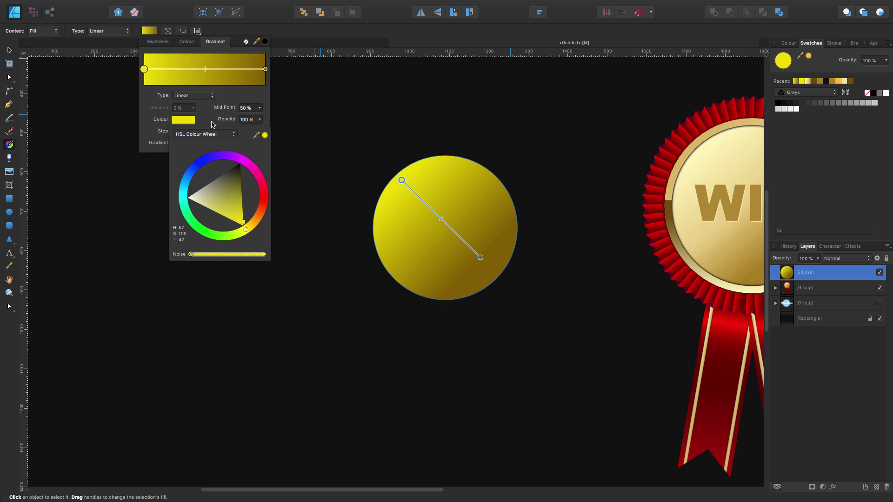
{"action": "left_click_drag", "start_coordinate": [251, 231], "coordinate": [254, 226]}
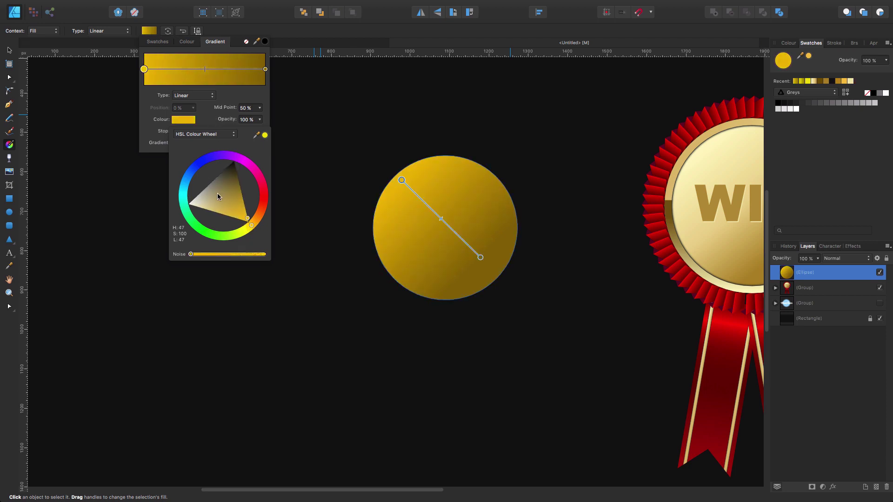
{"action": "left_click_drag", "start_coordinate": [221, 200], "coordinate": [216, 210]}
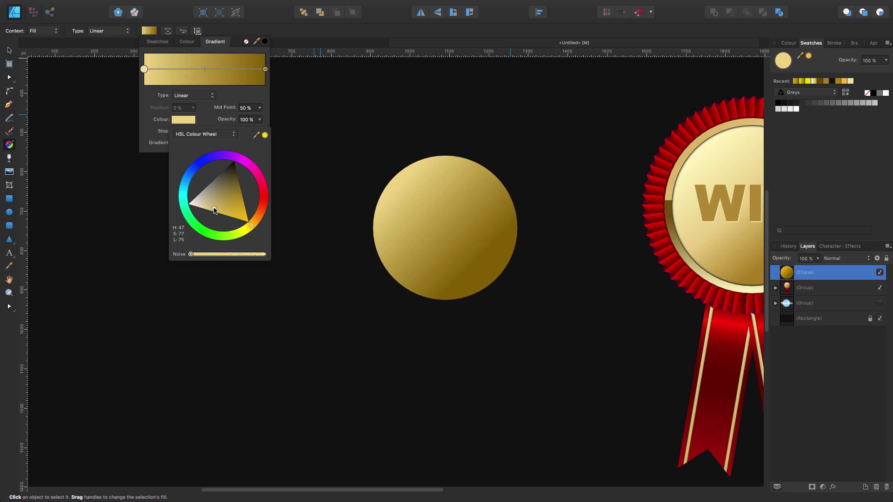
{"action": "left_click", "coordinate": [9, 50]}
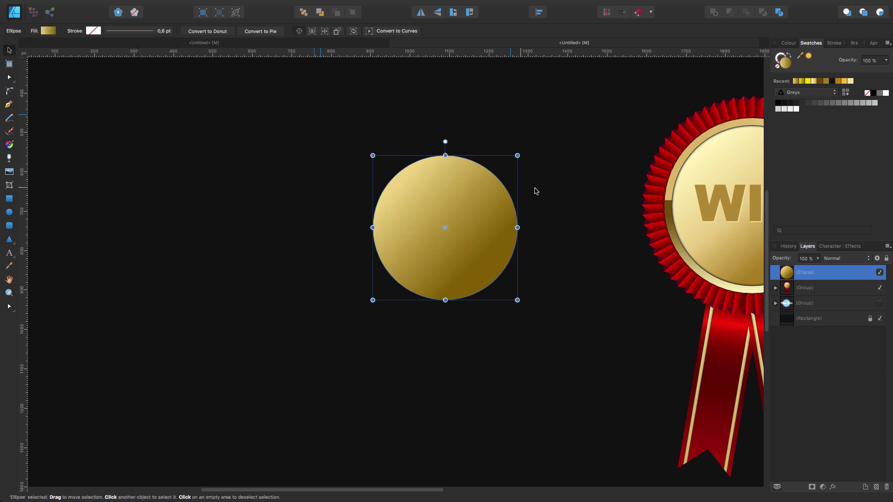
- Pan to show the whole WIN medal and move the gold circle slightly up and right
{"action": "left_click_drag", "start_coordinate": [535, 191], "coordinate": [347, 179]}
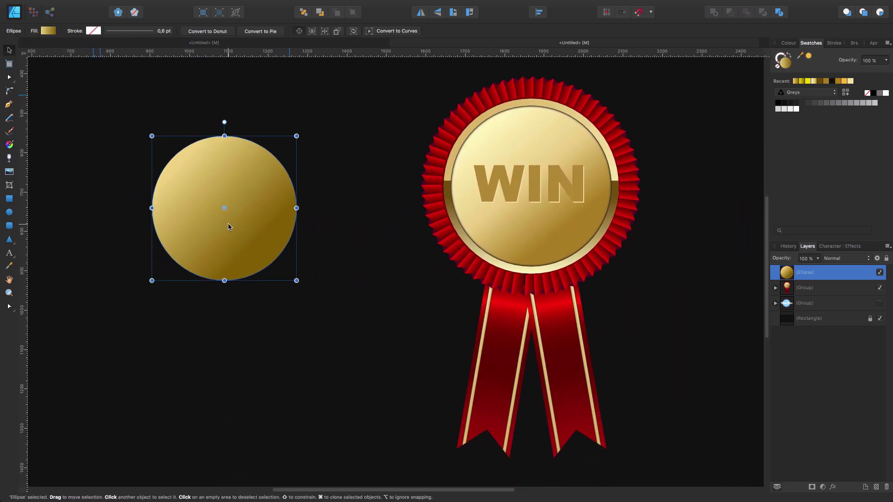
{"action": "left_click_drag", "start_coordinate": [253, 223], "coordinate": [273, 204]}
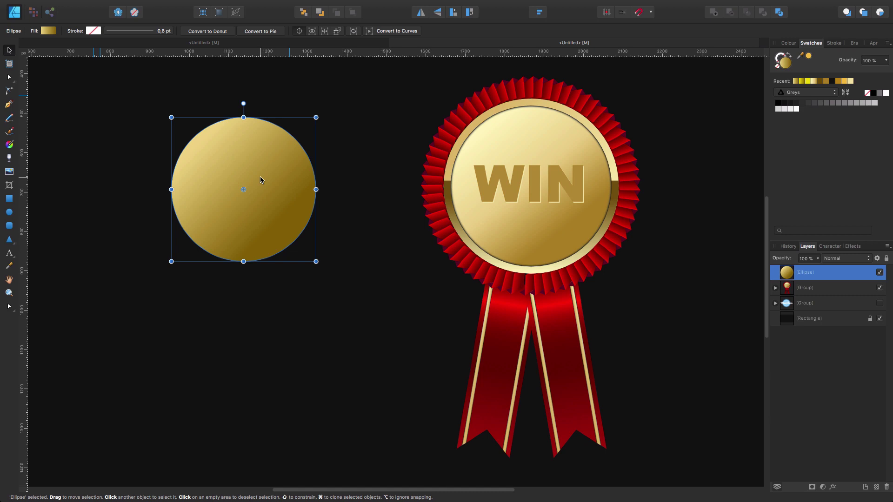
- Duplicate the gold circle, enlarge the copy from its centre, and move its layer below the original
{"action": "key", "text": "super+j"}
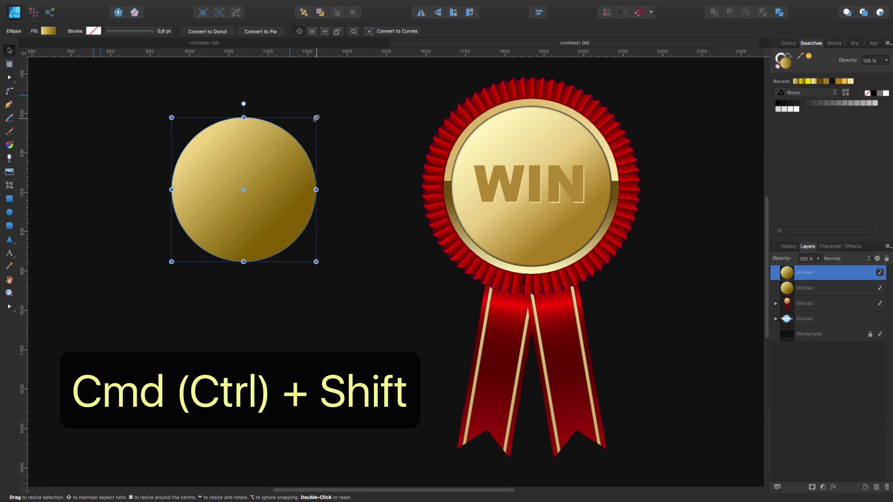
{"action": "left_click_drag", "start_coordinate": [316, 118], "coordinate": [324, 111]}
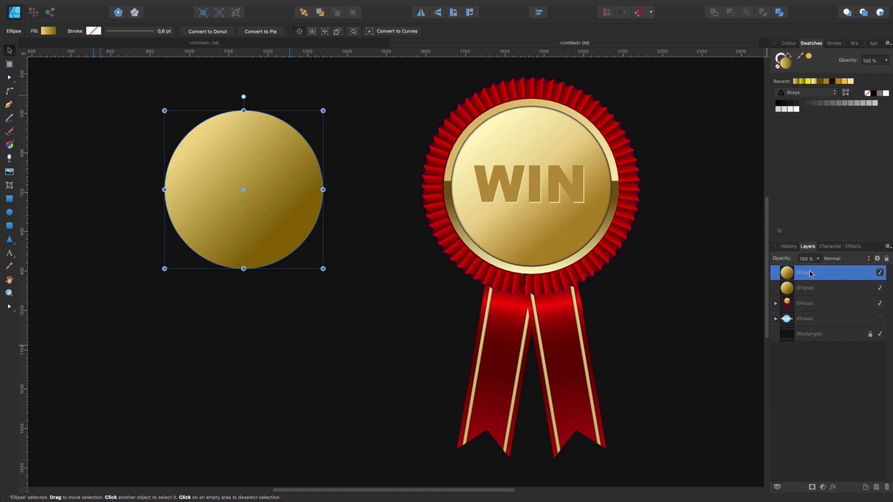
{"action": "left_click_drag", "start_coordinate": [829, 275], "coordinate": [785, 299]}
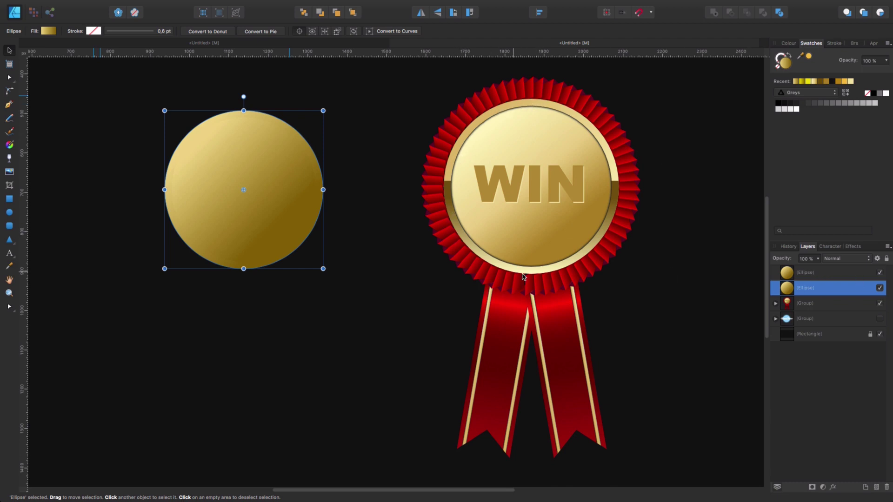
- Flip the larger back circle horizontally to reverse its gradient into a rim, and select the inner circle
{"action": "left_click", "coordinate": [421, 13]}
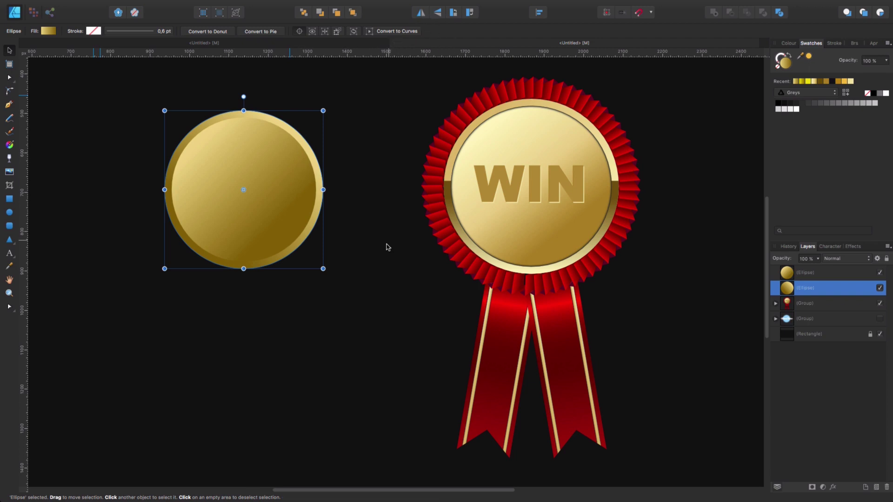
{"action": "left_click", "coordinate": [253, 156]}
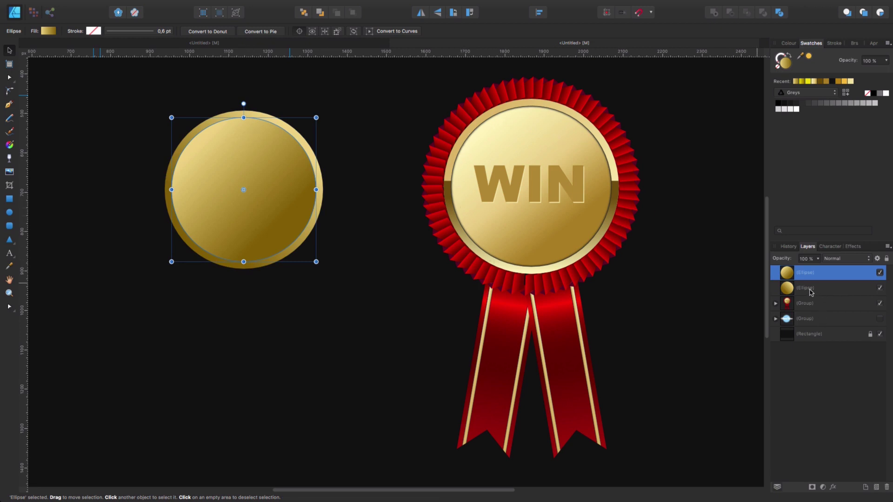
- Add a dark brown Inner Glow with a 0.8 px radius to the inner gold circle
{"action": "left_click", "coordinate": [854, 247]}
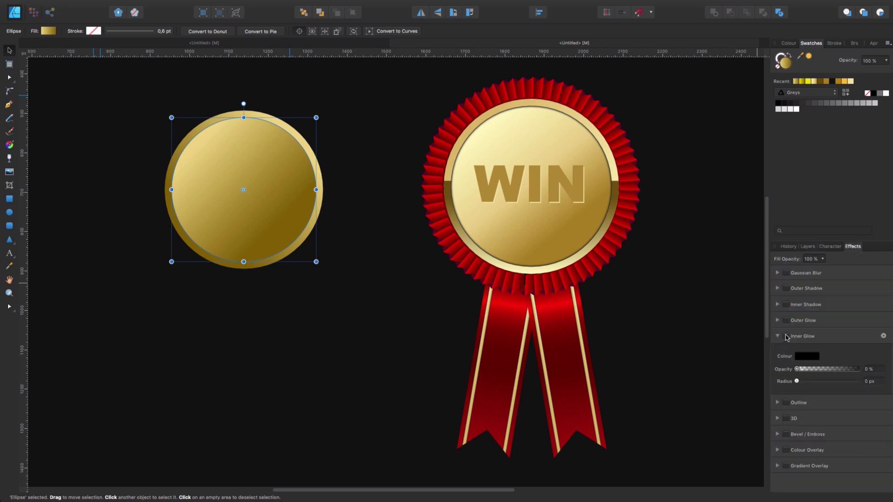
{"action": "left_click", "coordinate": [786, 336]}
{"action": "left_click_drag", "start_coordinate": [796, 381], "coordinate": [808, 381]}
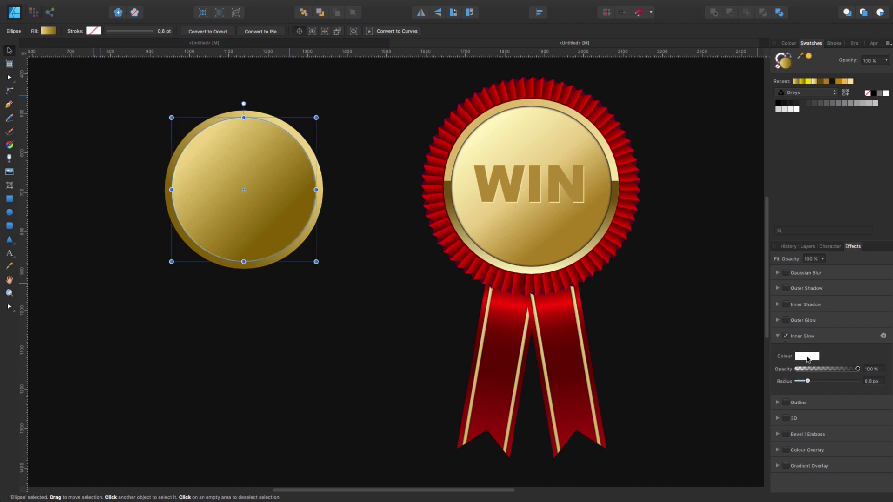
{"action": "left_click", "coordinate": [226, 275]}
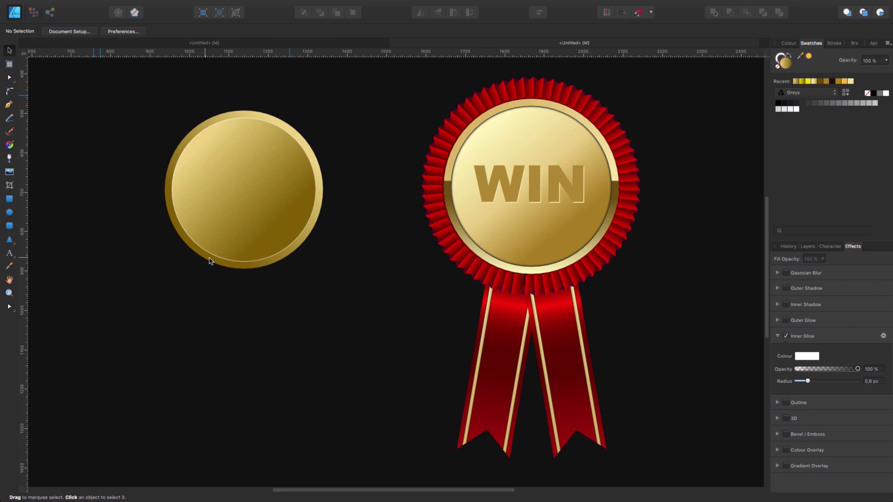
{"action": "left_click", "coordinate": [252, 242]}
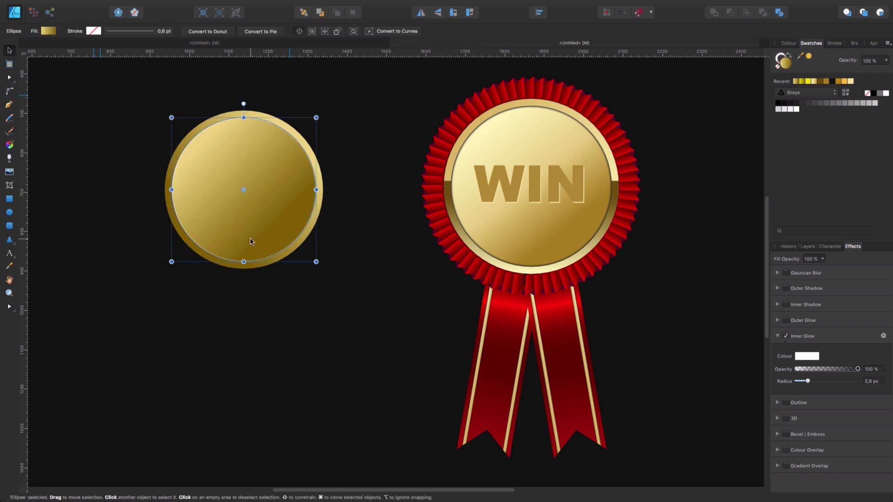
{"action": "left_click", "coordinate": [809, 362]}
{"action": "left_click", "coordinate": [881, 454]}
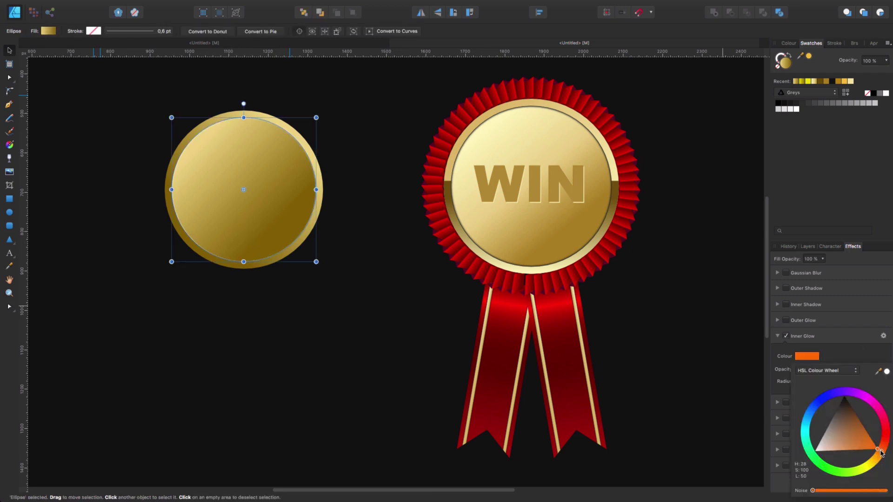
{"action": "left_click_drag", "start_coordinate": [880, 454], "coordinate": [878, 455]}
{"action": "left_click_drag", "start_coordinate": [852, 420], "coordinate": [854, 407]}
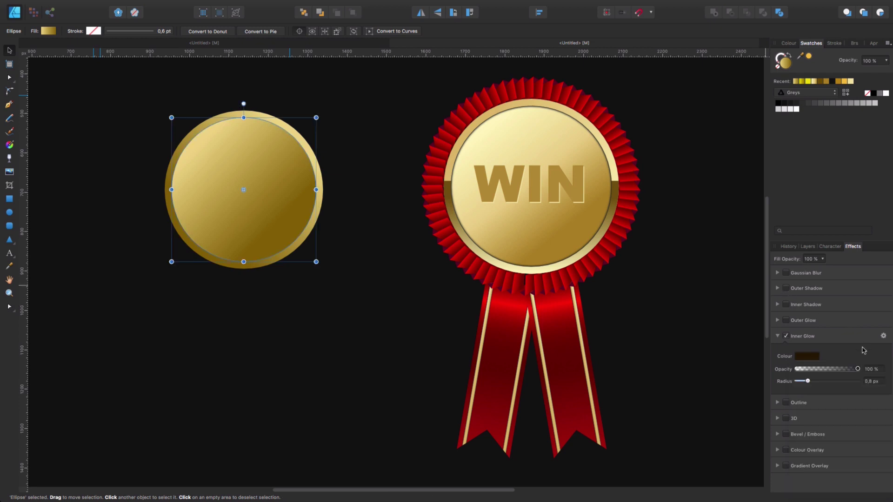
{"action": "left_click", "coordinate": [883, 336]}
- Set the inner glow's blend mode to Normal in the Layer Effects window
{"action": "left_click_drag", "start_coordinate": [630, 120], "coordinate": [589, 108]}
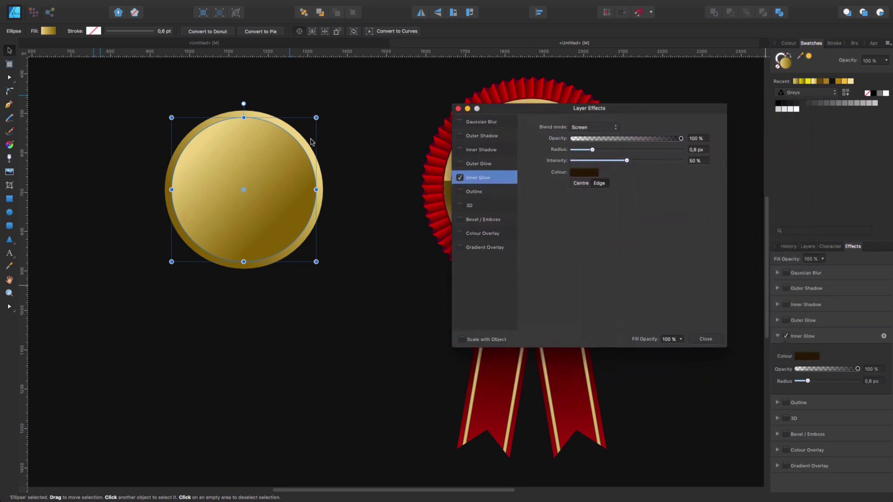
{"action": "left_click", "coordinate": [585, 129]}
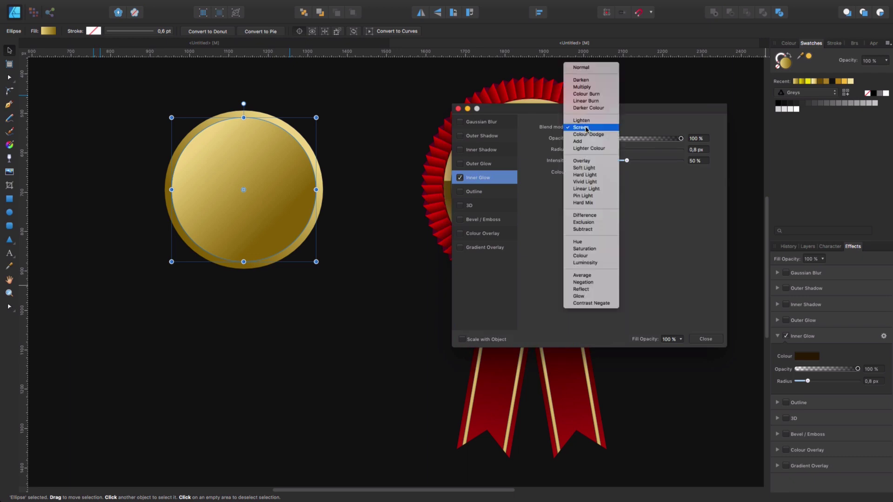
{"action": "left_click", "coordinate": [584, 69]}
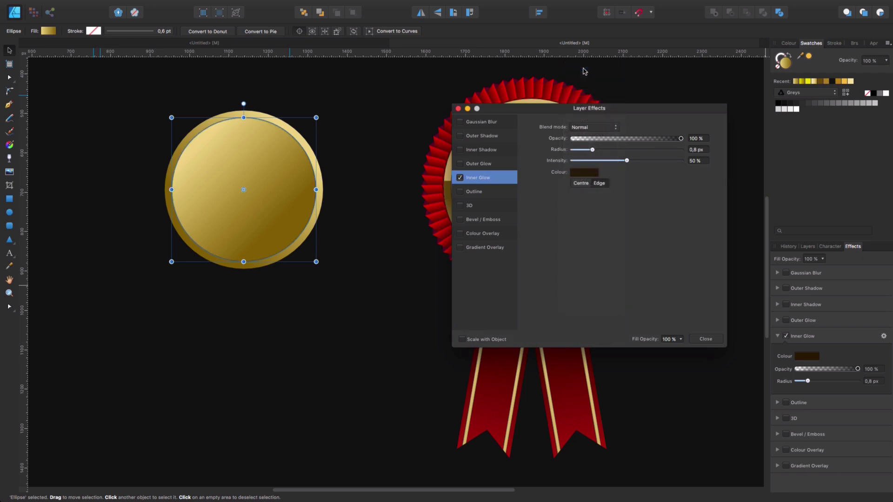
{"action": "left_click", "coordinate": [705, 340]}
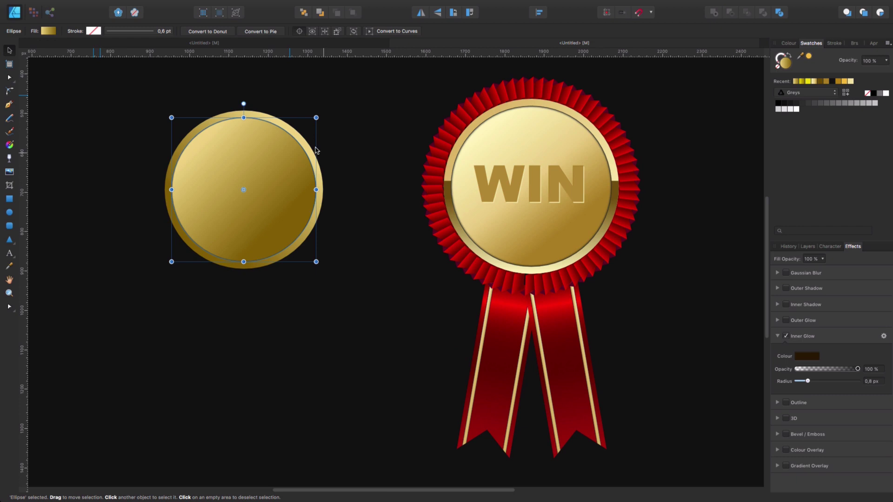
{"action": "left_click", "coordinate": [361, 214]}
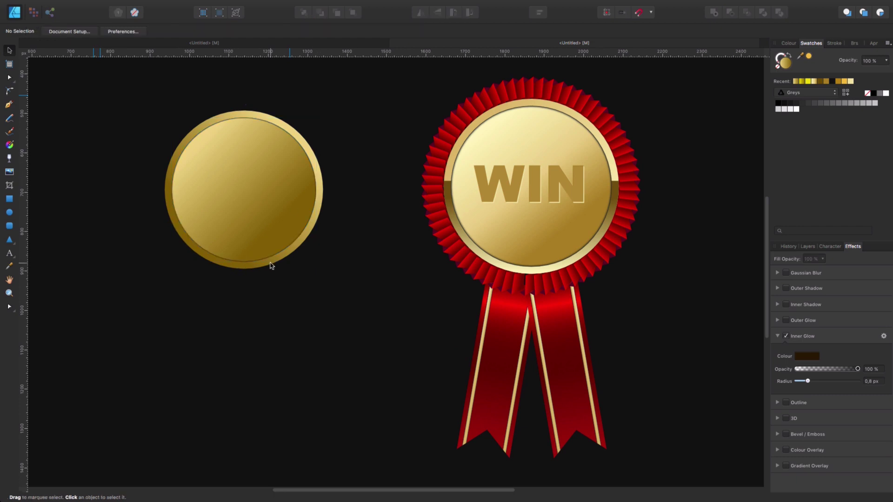
- Widen the left circle's inner glow to 7.9 px radius at about 79% opacity
{"action": "left_click", "coordinate": [269, 214]}
{"action": "mouse_move", "coordinate": [808, 381]}
{"action": "left_mouse_down"}
{"action": "mouse_move", "coordinate": [829, 378]}
{"action": "mouse_move", "coordinate": [820, 377]}
{"action": "left_mouse_up"}
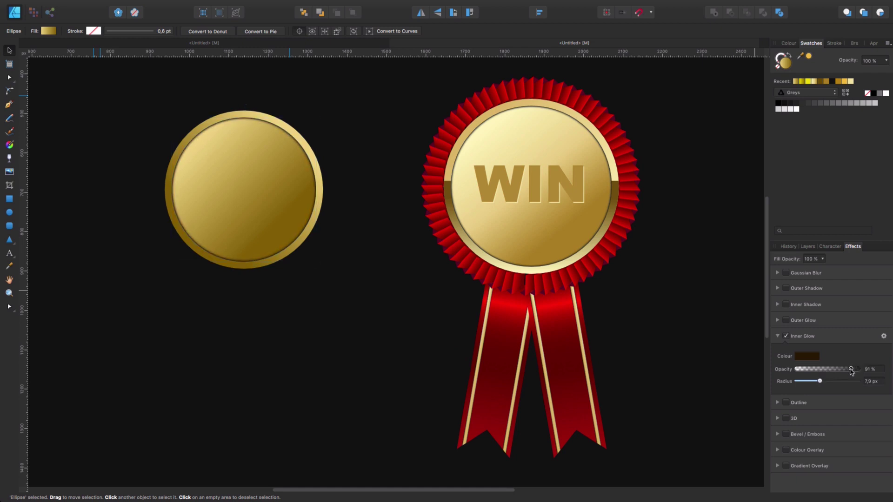
{"action": "left_click_drag", "start_coordinate": [851, 371], "coordinate": [845, 371]}
{"action": "left_click", "coordinate": [352, 339]}
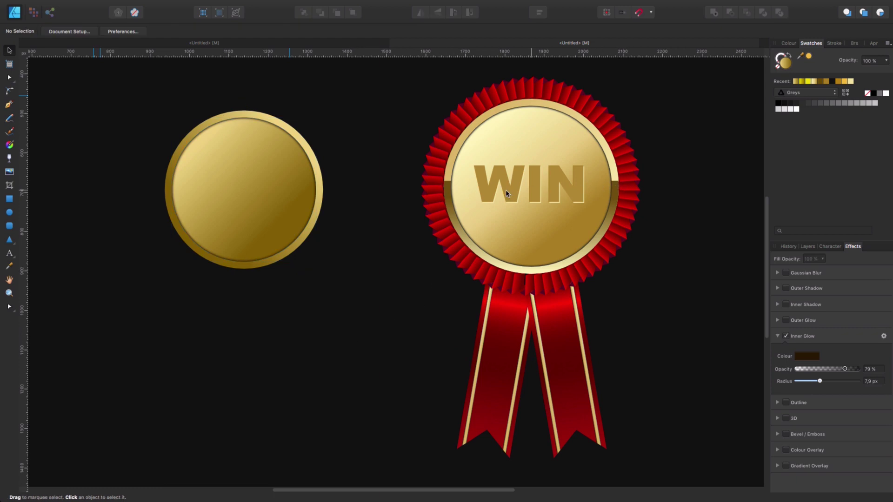
{"action": "left_click", "coordinate": [319, 187]}
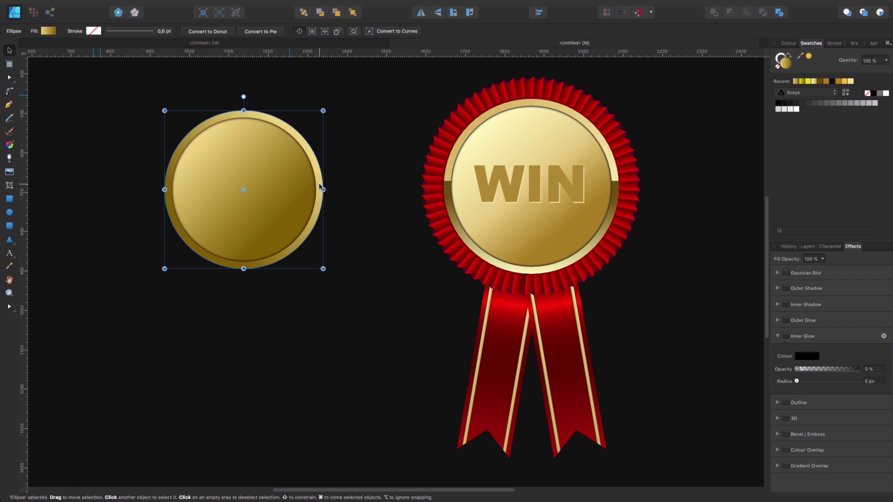
- Draw a rectangle over the medal's lower half and darken its gradient's start stop to dark gold
{"action": "left_click", "coordinate": [9, 200]}
{"action": "left_click_drag", "start_coordinate": [152, 188], "coordinate": [332, 303]}
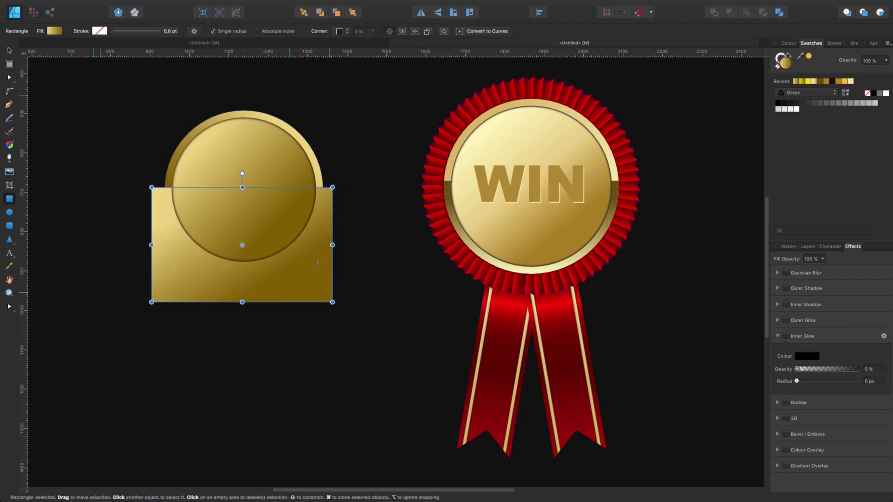
{"action": "left_click", "coordinate": [55, 31]}
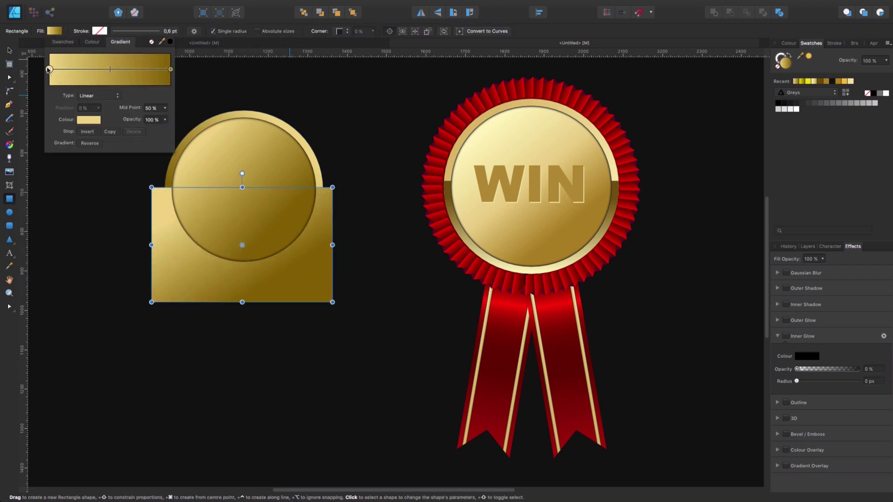
{"action": "left_click", "coordinate": [170, 70]}
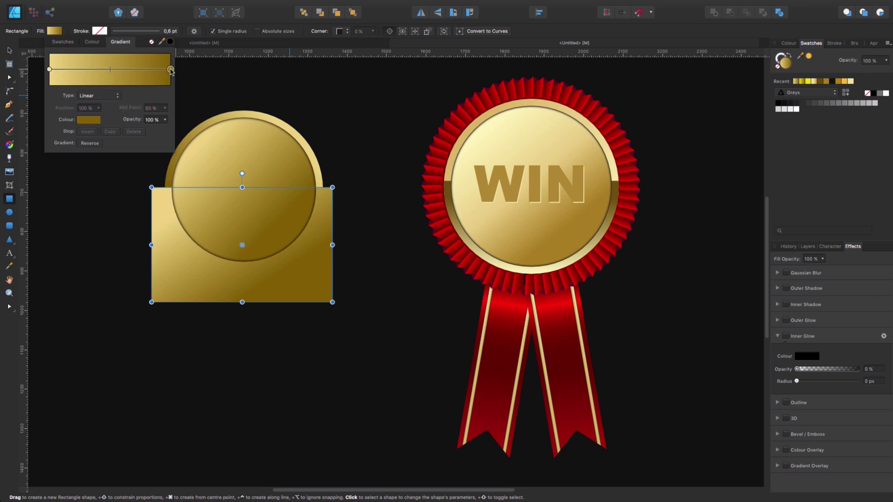
{"action": "left_click", "coordinate": [49, 69]}
{"action": "left_click", "coordinate": [89, 122]}
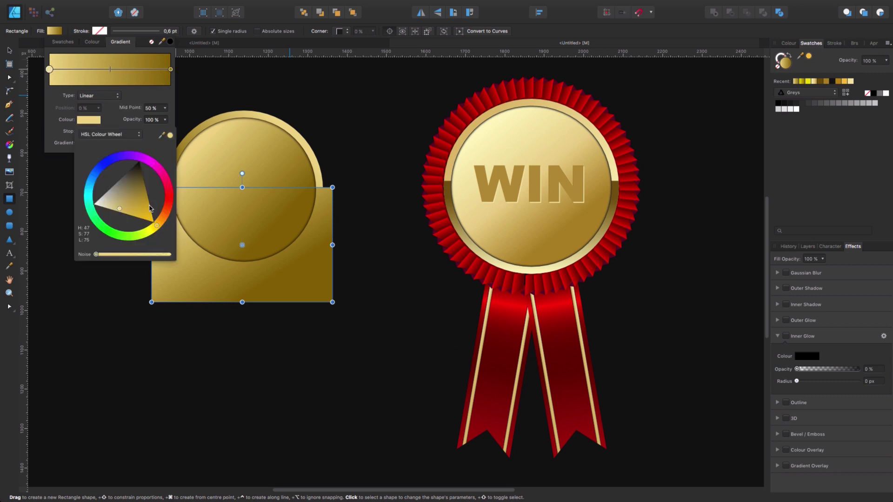
{"action": "left_click", "coordinate": [145, 189]}
- Nest the rectangle inside the gold circle in the Layers panel as a clipping mask
{"action": "key", "text": "v"}
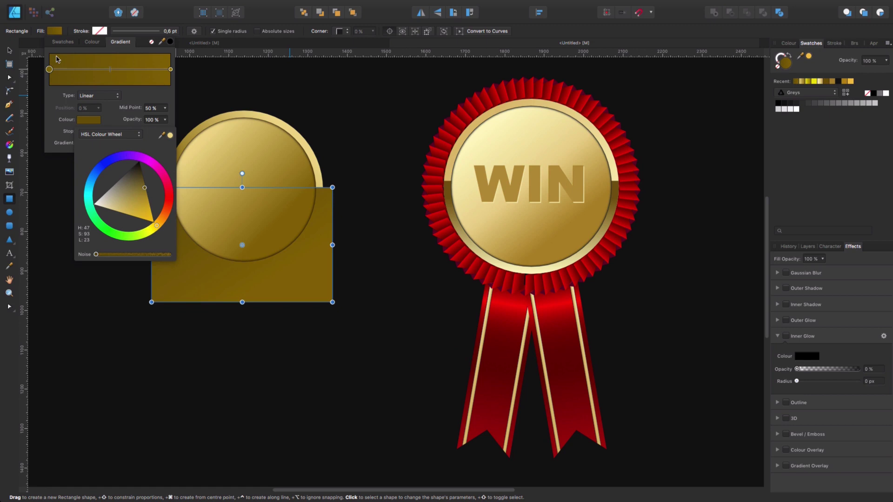
{"action": "left_click", "coordinate": [329, 269]}
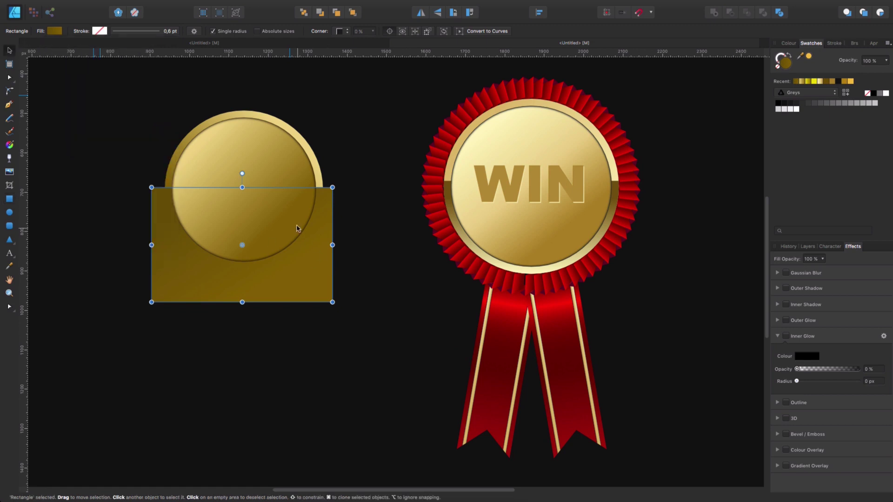
{"action": "left_click", "coordinate": [808, 247]}
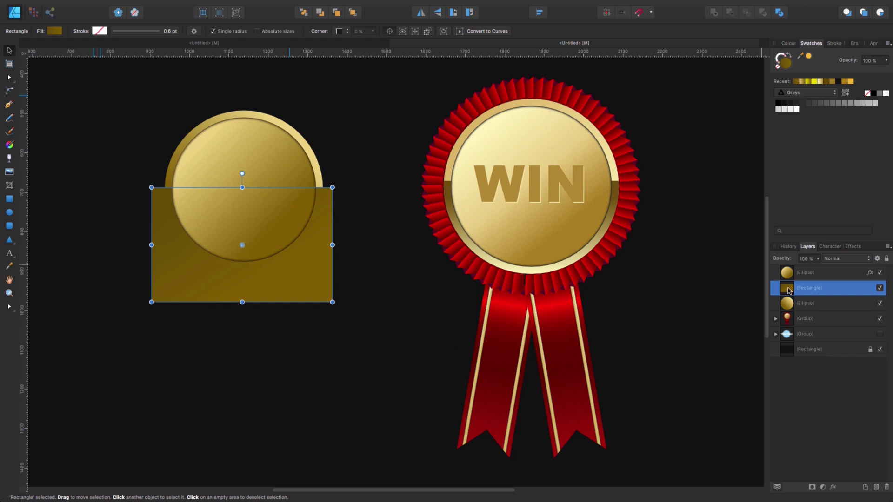
{"action": "left_click_drag", "start_coordinate": [789, 291], "coordinate": [800, 315]}
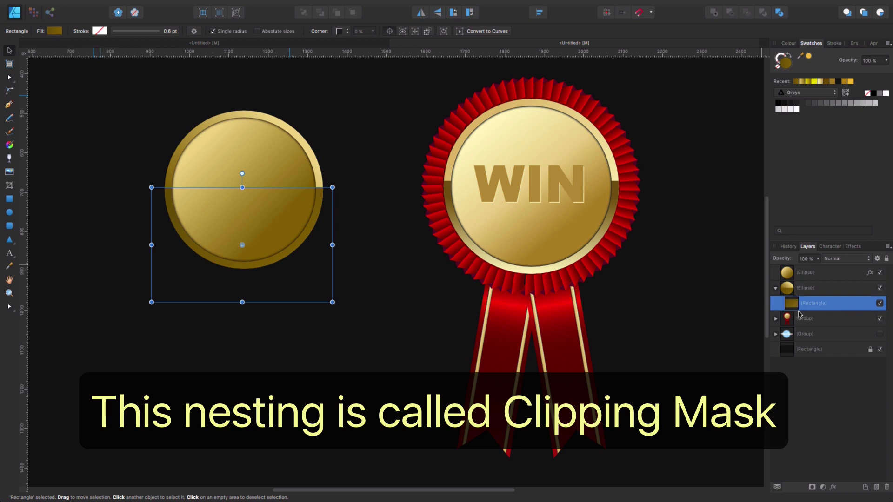
- Re-angle the outer gold ring's gradient to run vertically, lighter at the top and darker below
{"action": "left_click", "coordinate": [372, 283]}
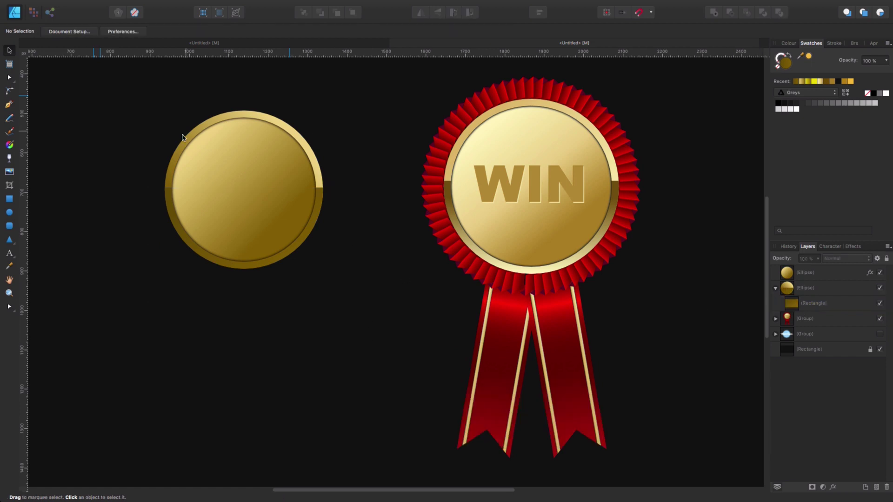
{"action": "left_click", "coordinate": [254, 115]}
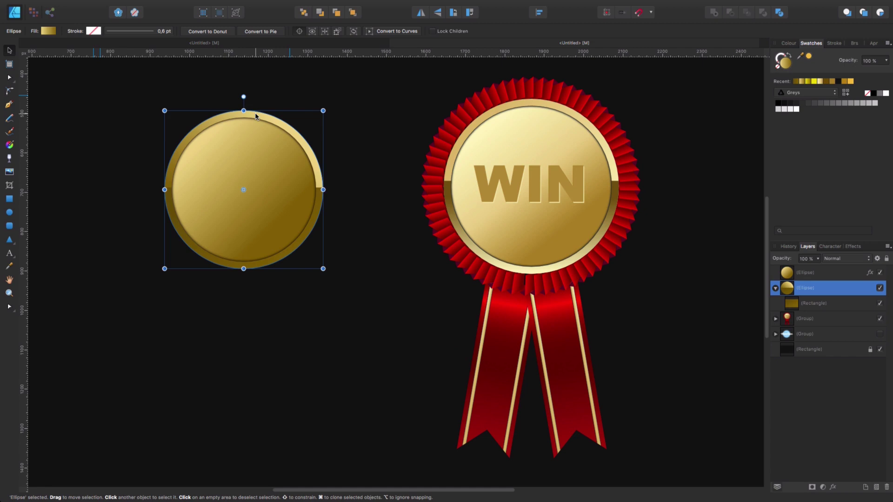
{"action": "left_click", "coordinate": [9, 144]}
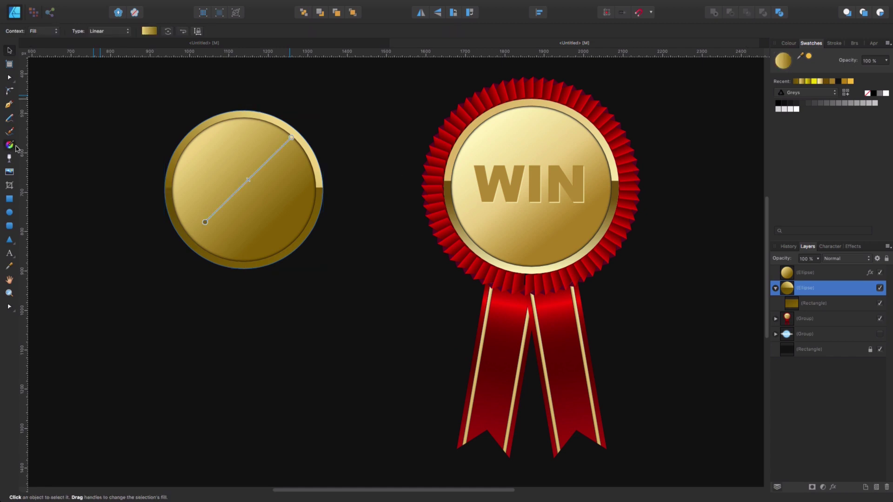
{"action": "mouse_move", "coordinate": [204, 222]}
{"action": "left_mouse_down"}
{"action": "mouse_move", "coordinate": [250, 213]}
{"action": "mouse_move", "coordinate": [279, 183]}
{"action": "mouse_move", "coordinate": [309, 213]}
{"action": "mouse_move", "coordinate": [284, 214]}
{"action": "mouse_move", "coordinate": [272, 221]}
{"action": "mouse_move", "coordinate": [280, 224]}
{"action": "left_mouse_up"}
{"action": "left_click_drag", "start_coordinate": [287, 134], "coordinate": [257, 103]}
{"action": "left_click", "coordinate": [380, 275]}
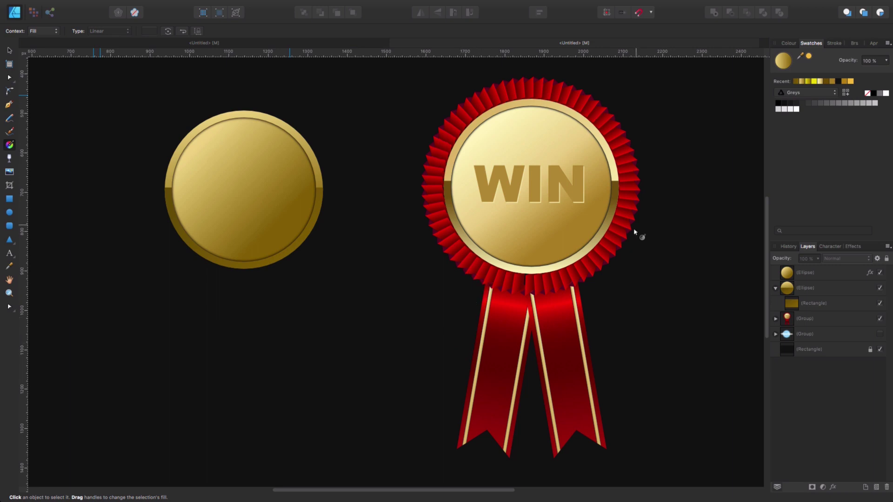
- Pull one red rosette pleat off onto empty canvas and zoom in on it
{"action": "left_click", "coordinate": [9, 49]}
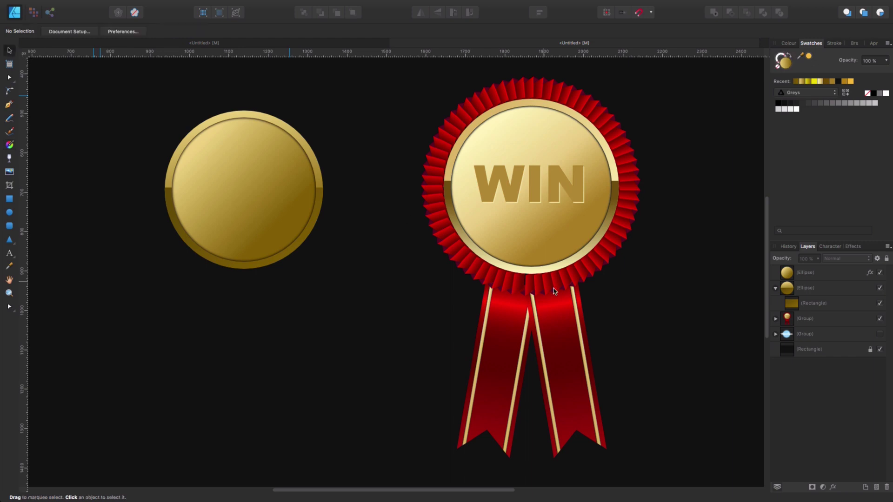
{"action": "left_click", "coordinate": [515, 285]}
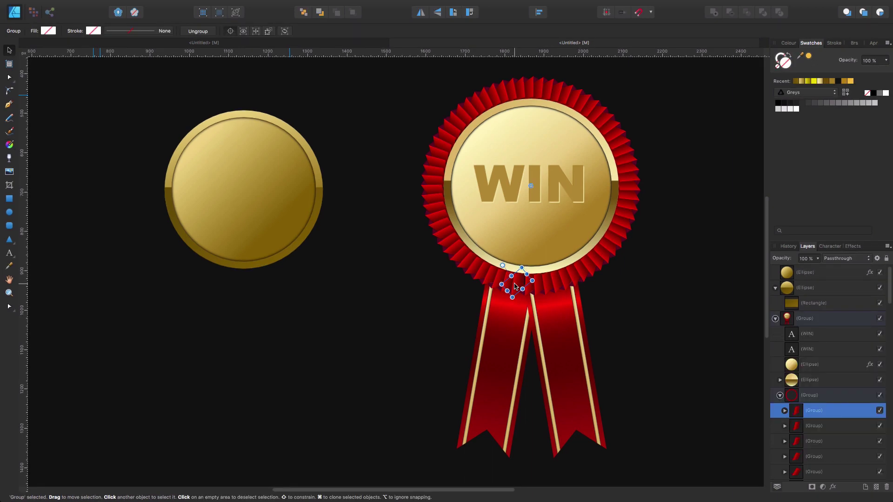
{"action": "left_click_drag", "start_coordinate": [515, 285], "coordinate": [398, 309]}
{"action": "left_click", "coordinate": [419, 363]}
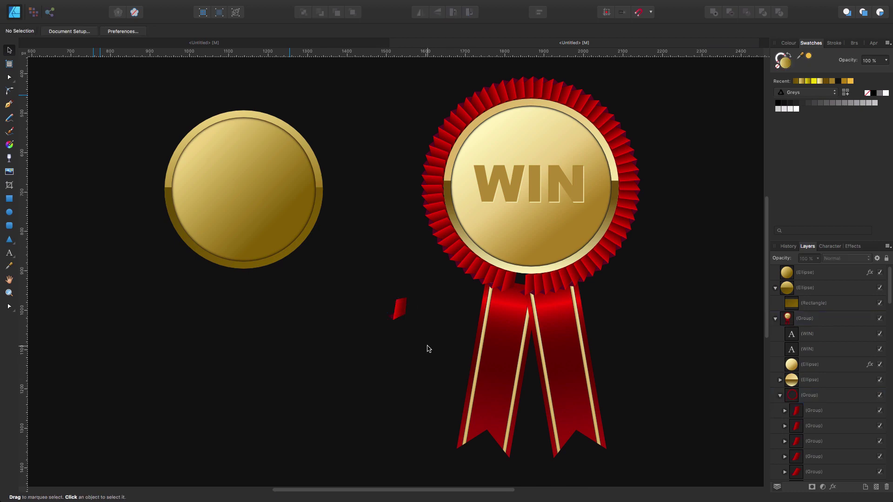
{"action": "key", "text": "z"}
{"action": "scroll", "coordinate": [429, 349], "scroll_direction": "up", "scroll_amount": 10}
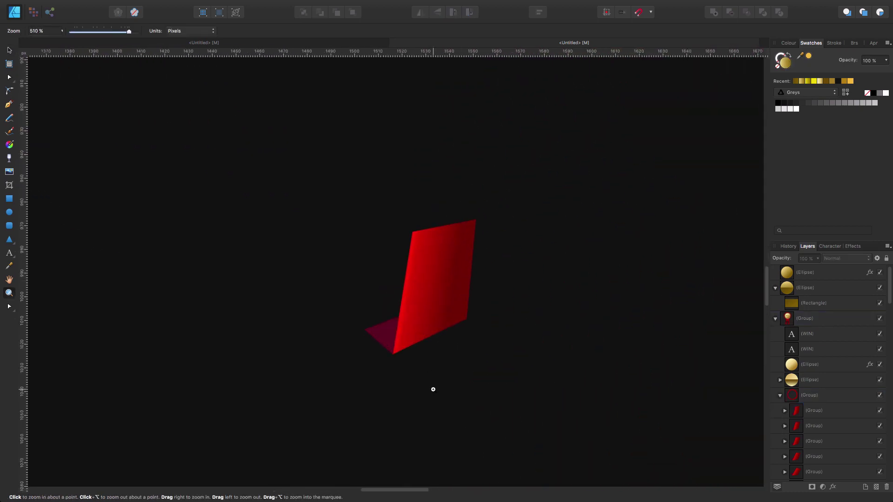
- Draw a closed four-sided ribbon shape with the Pen tool and fill it pure red FF0000
{"action": "key", "text": "p"}
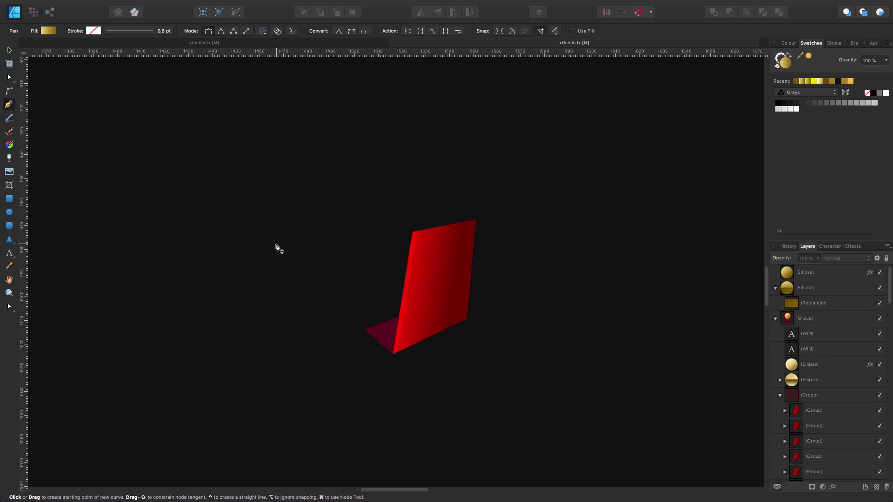
{"action": "left_click", "coordinate": [233, 239]}
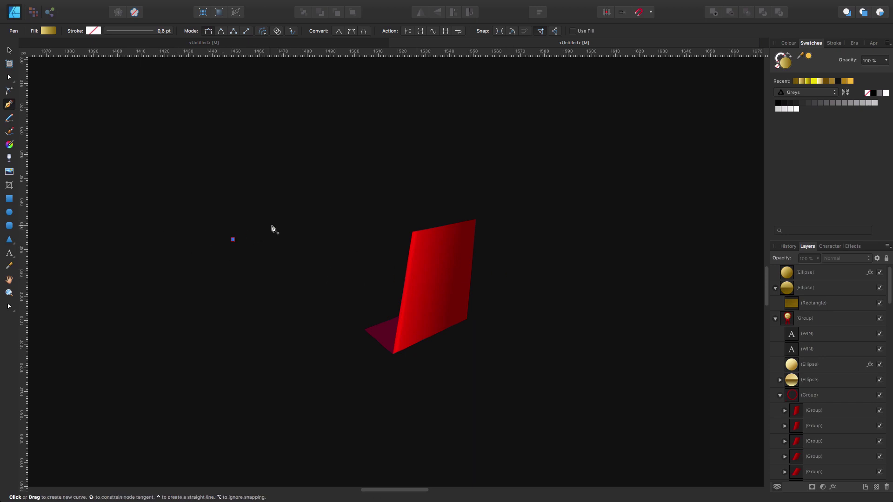
{"action": "left_click", "coordinate": [291, 220]}
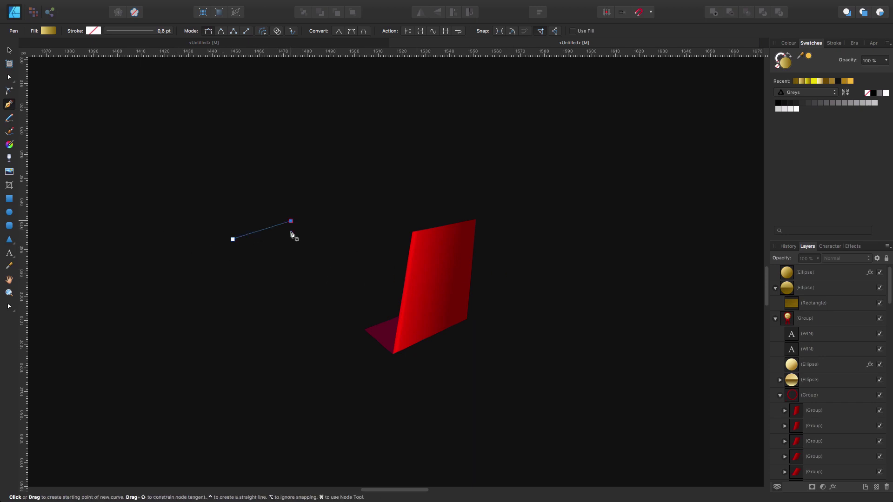
{"action": "left_click", "coordinate": [296, 344]}
{"action": "left_click", "coordinate": [217, 368]}
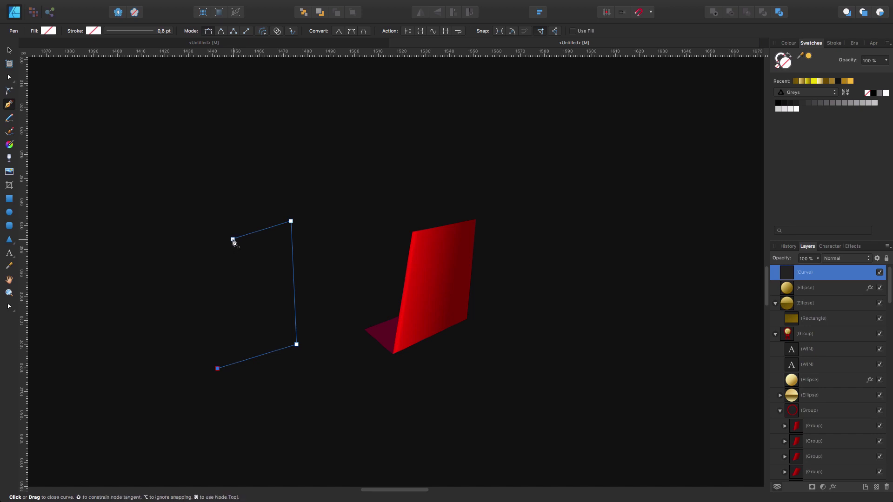
{"action": "left_click", "coordinate": [233, 239]}
{"action": "left_click", "coordinate": [48, 30]}
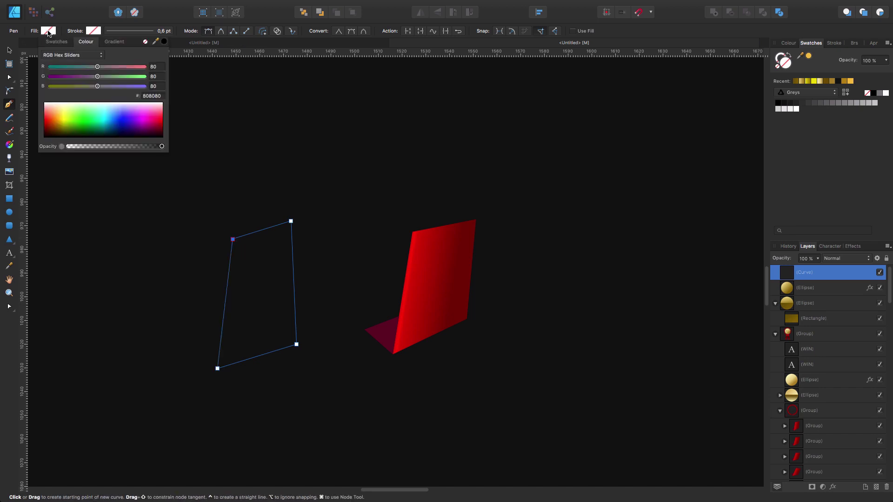
{"action": "left_click", "coordinate": [49, 118]}
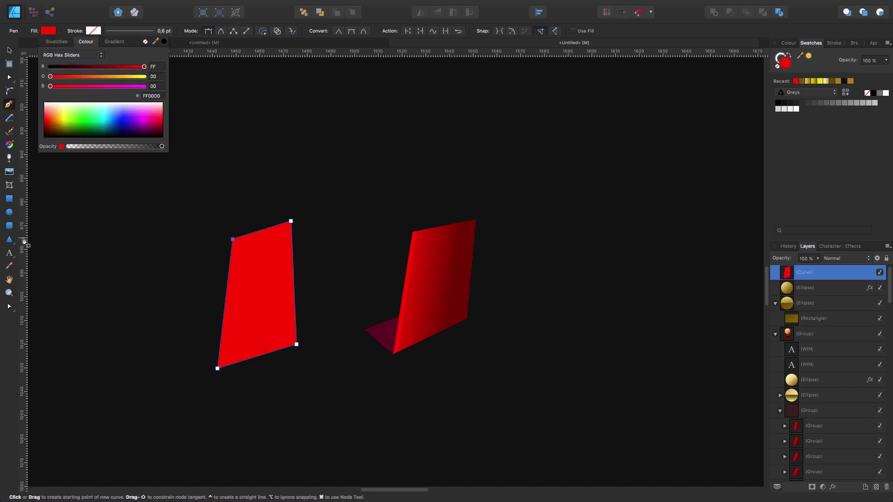
- Turn the red fill into a linear gradient, darkening the end stop to deep red
{"action": "left_click", "coordinate": [10, 146]}
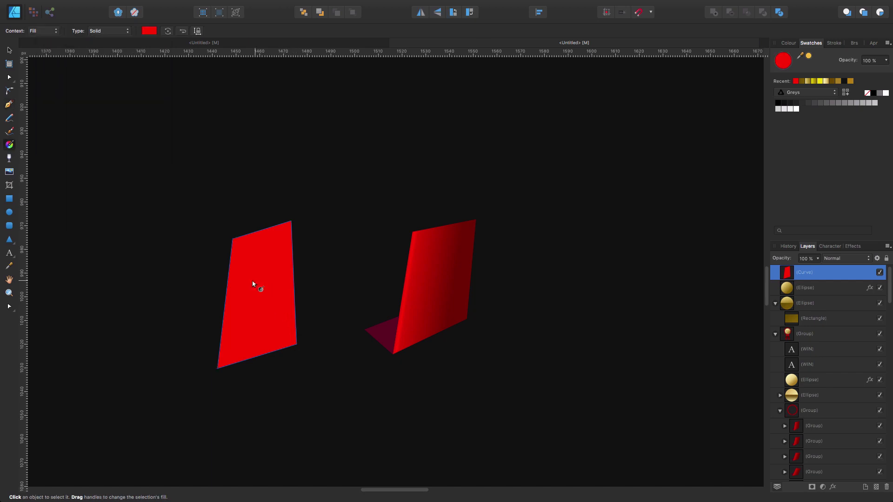
{"action": "left_click_drag", "start_coordinate": [251, 282], "coordinate": [212, 276]}
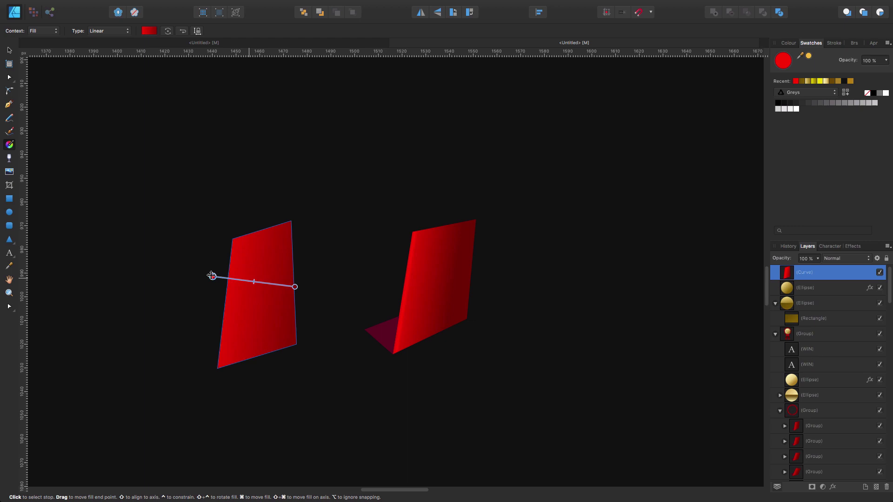
{"action": "left_click", "coordinate": [295, 287]}
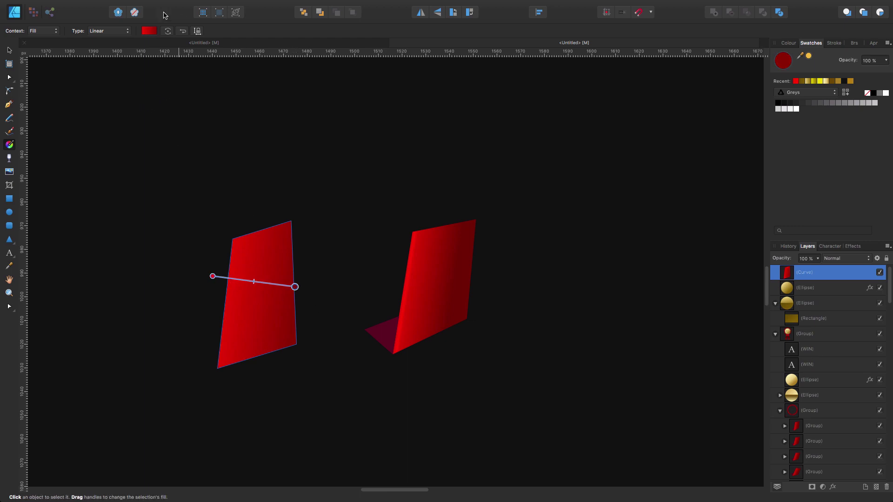
{"action": "left_click", "coordinate": [149, 31]}
{"action": "left_click", "coordinate": [186, 121]}
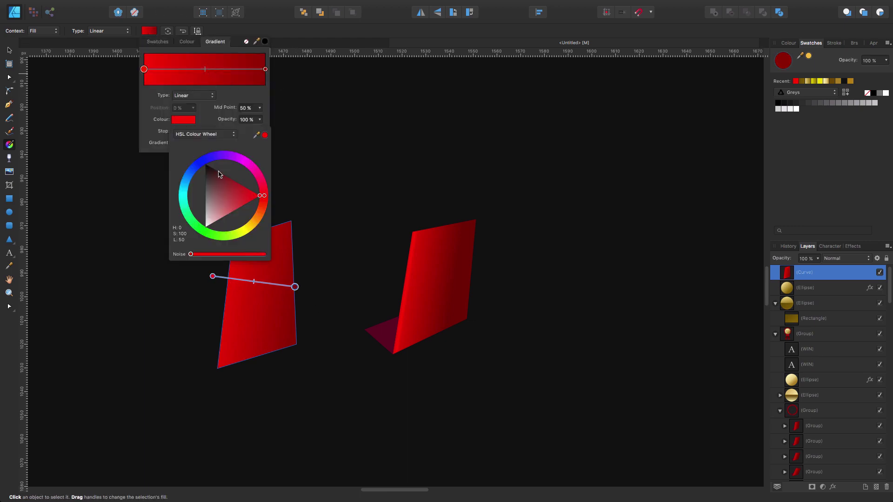
{"action": "left_click_drag", "start_coordinate": [219, 170], "coordinate": [236, 175]}
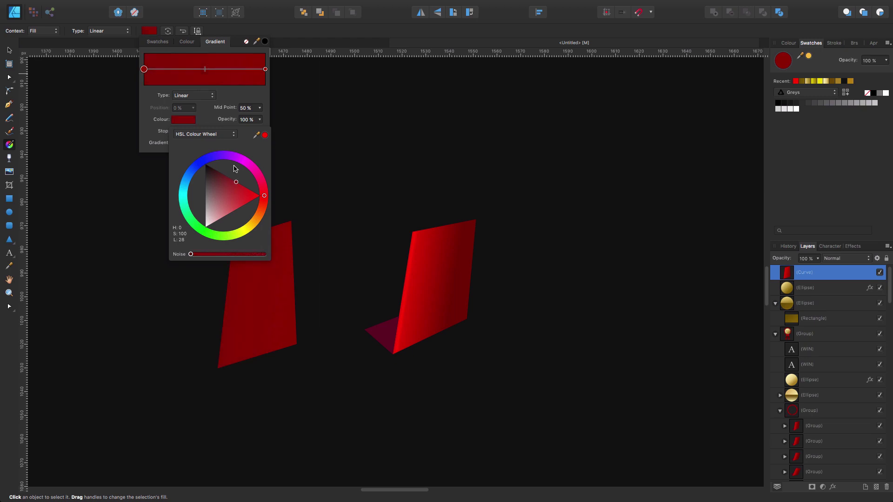
{"action": "key", "text": "Escape"}
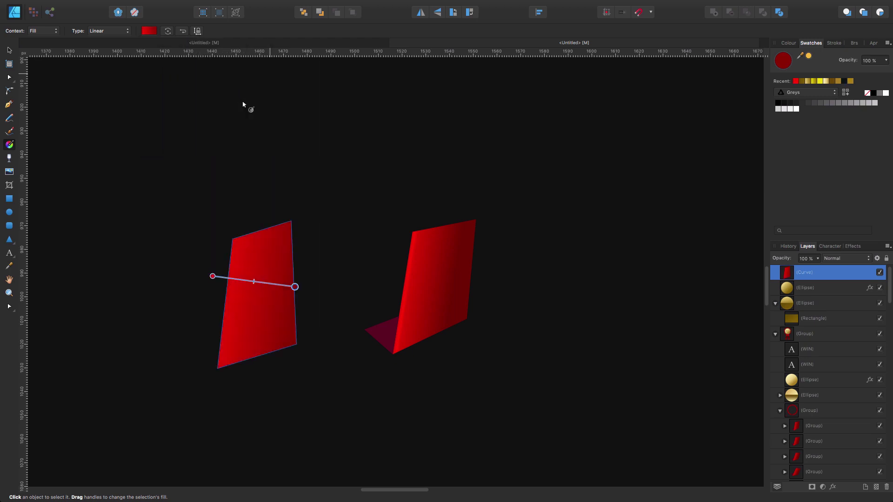
- Slightly darken the end stop of the left panel's gradient
{"action": "left_click", "coordinate": [154, 32]}
{"action": "left_click", "coordinate": [265, 69]}
{"action": "left_click", "coordinate": [186, 120]}
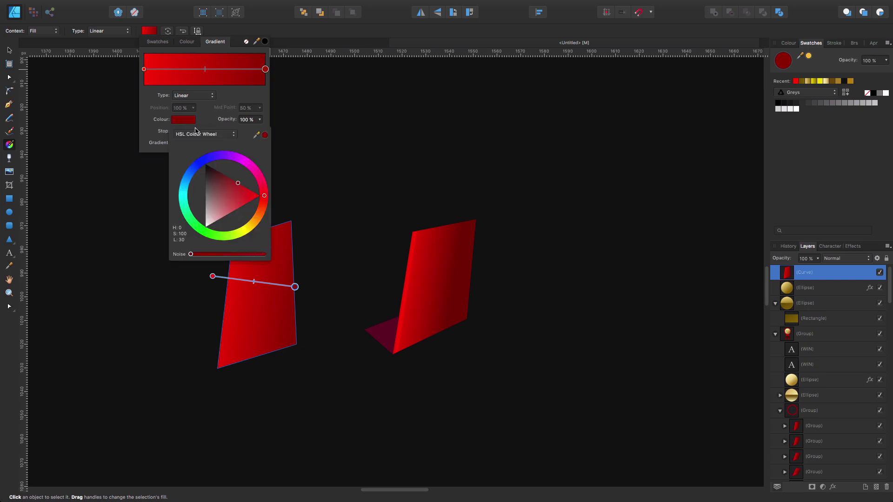
{"action": "left_click_drag", "start_coordinate": [238, 184], "coordinate": [231, 176]}
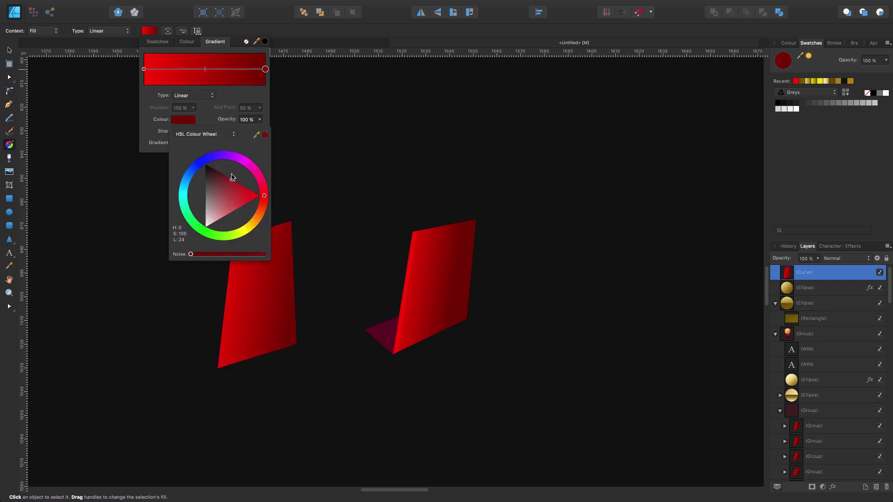
{"action": "left_click", "coordinate": [369, 259]}
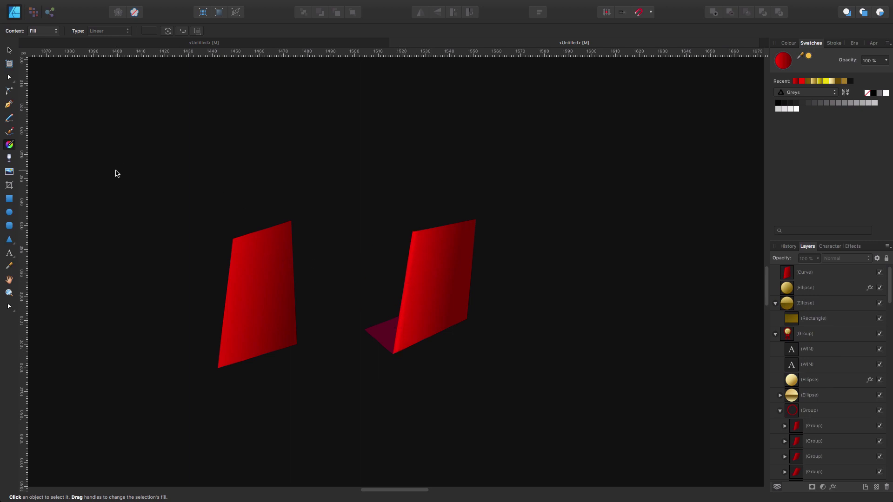
- Make the right panel's gradient stop near its left end pale pink as a highlight
{"action": "key", "text": "v"}
{"action": "double_click", "coordinate": [426, 276]}
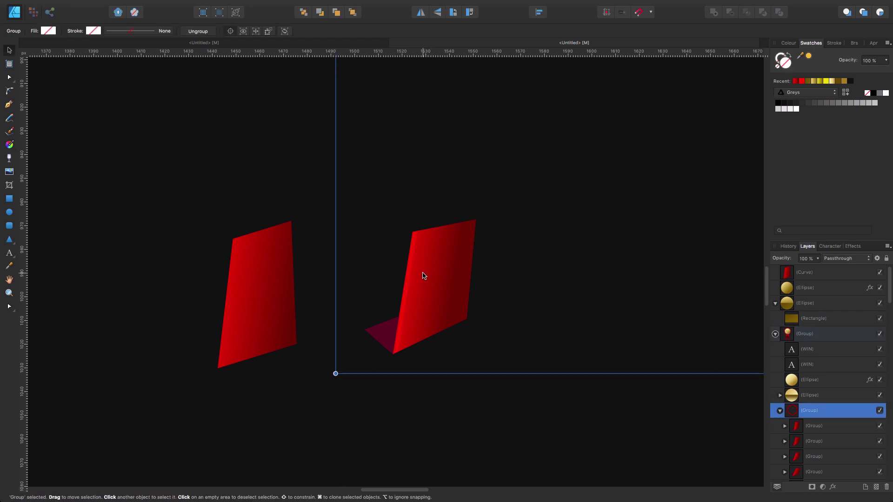
{"action": "key", "text": "a"}
{"action": "left_click", "coordinate": [412, 265]}
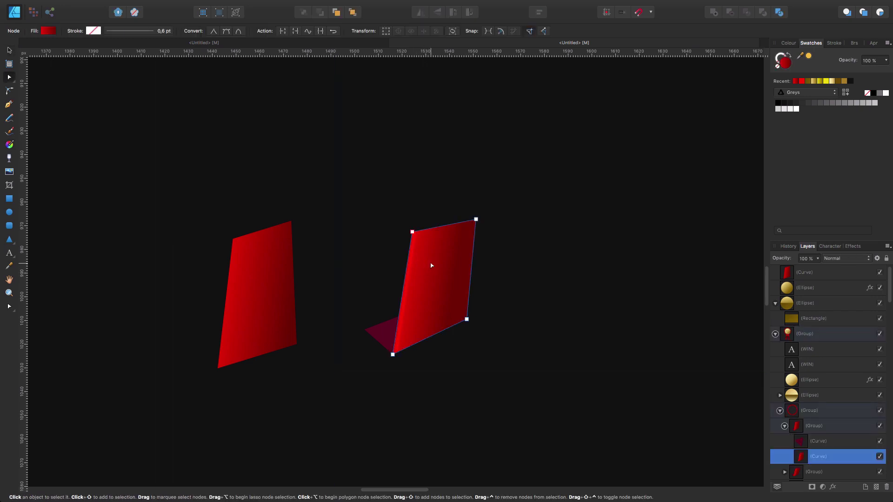
{"action": "left_click", "coordinate": [49, 30]}
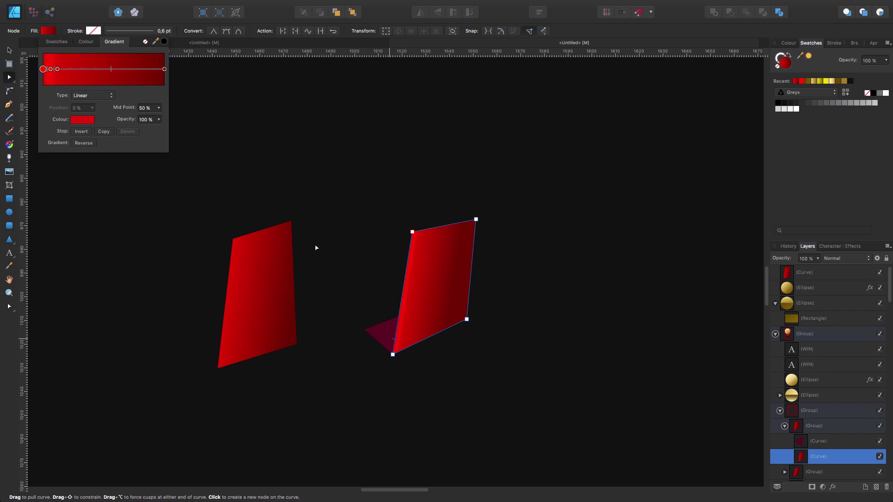
{"action": "left_click", "coordinate": [50, 69]}
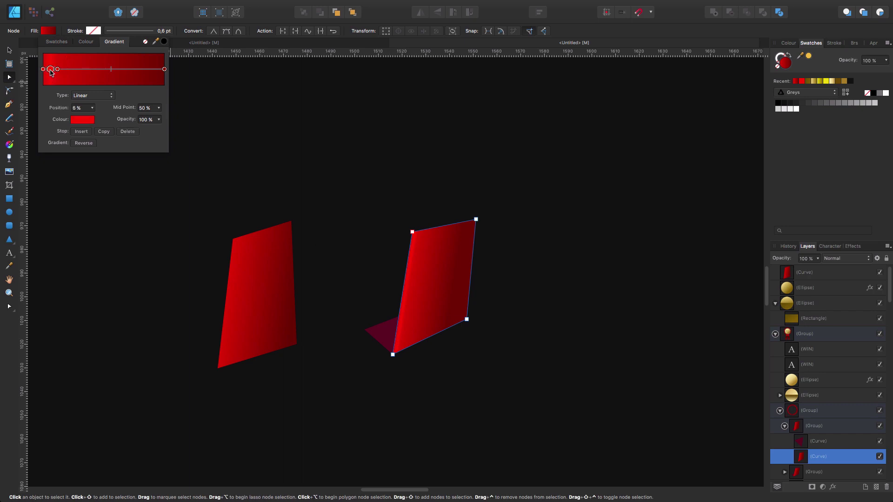
{"action": "left_click", "coordinate": [81, 120]}
{"action": "left_click_drag", "start_coordinate": [123, 205], "coordinate": [118, 245]}
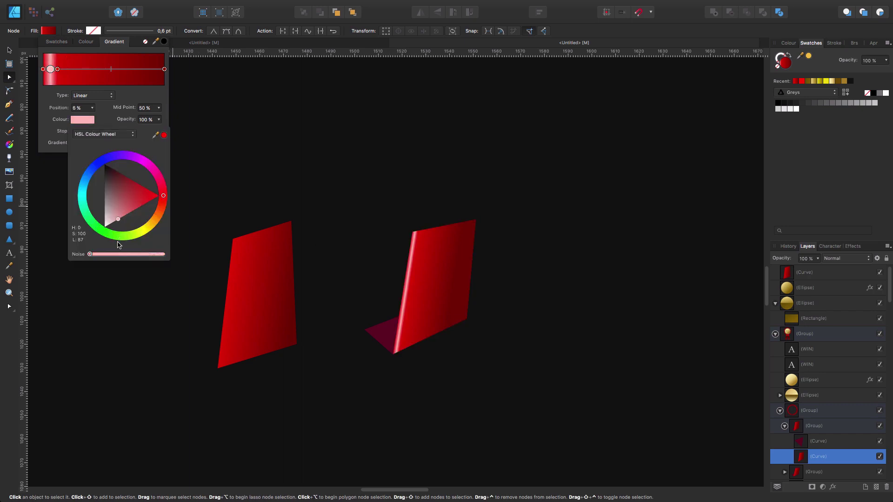
{"action": "left_click", "coordinate": [219, 210]}
{"action": "left_click", "coordinate": [272, 273]}
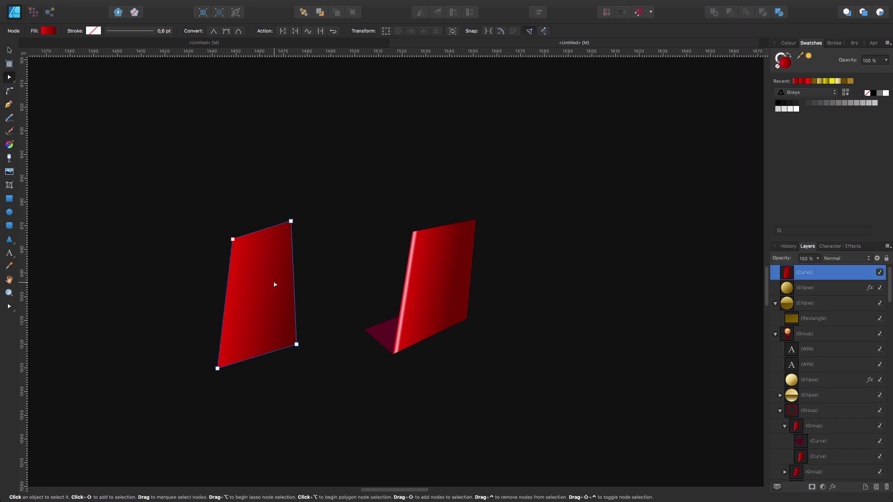
- Make two vertically stretched, offset duplicates of the left red panel
{"action": "key", "text": "super+j"}
{"action": "key", "text": "v"}
{"action": "mouse_move", "coordinate": [257, 285]}
{"action": "left_mouse_down"}
{"action": "mouse_move", "coordinate": [198, 292]}
{"action": "mouse_move", "coordinate": [249, 296]}
{"action": "mouse_move", "coordinate": [269, 286]}
{"action": "left_mouse_up"}
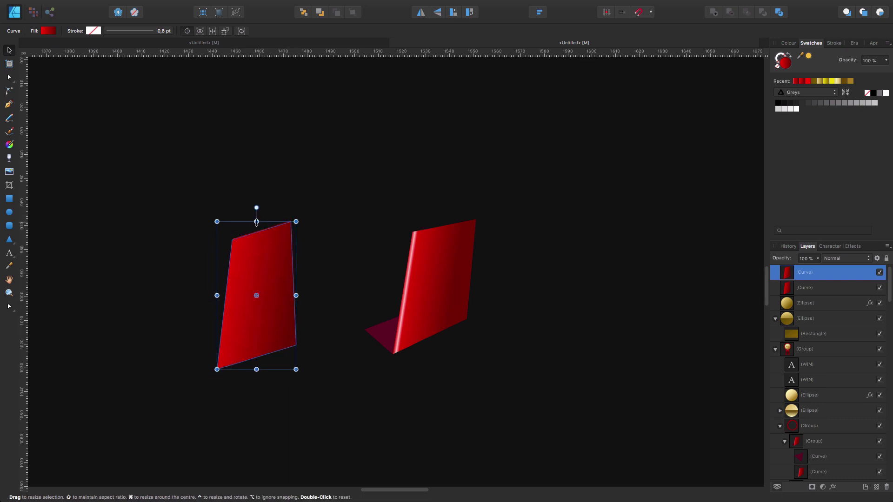
{"action": "left_click_drag", "start_coordinate": [256, 222], "coordinate": [256, 206]}
{"action": "left_click_drag", "start_coordinate": [256, 370], "coordinate": [256, 377]}
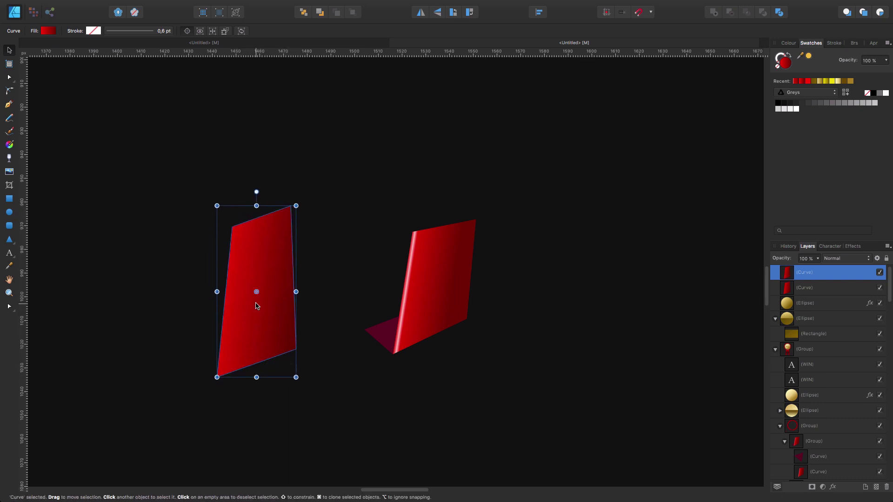
{"action": "left_click_drag", "start_coordinate": [262, 250], "coordinate": [162, 146]}
{"action": "key", "text": "super+j"}
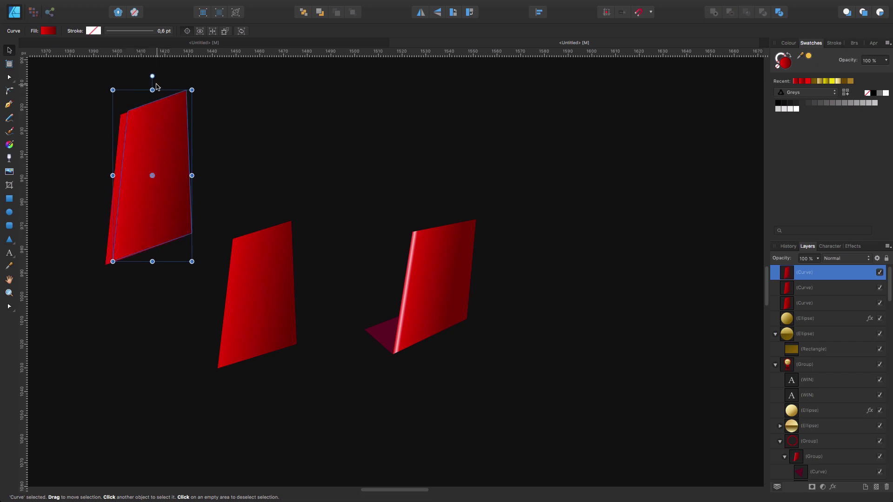
{"action": "left_click_drag", "start_coordinate": [153, 89], "coordinate": [152, 81]}
{"action": "left_click_drag", "start_coordinate": [153, 261], "coordinate": [152, 273]}
- Subtract one copy from the other and clip the resulting sliver along the left panel's edge
{"action": "left_click", "coordinate": [110, 260], "text": "shift"}
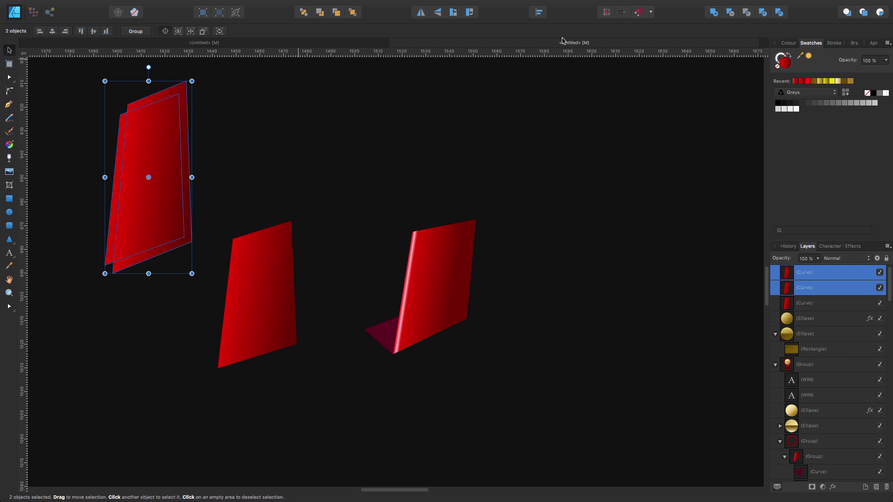
{"action": "left_click", "coordinate": [731, 13]}
{"action": "left_click_drag", "start_coordinate": [122, 149], "coordinate": [234, 264]}
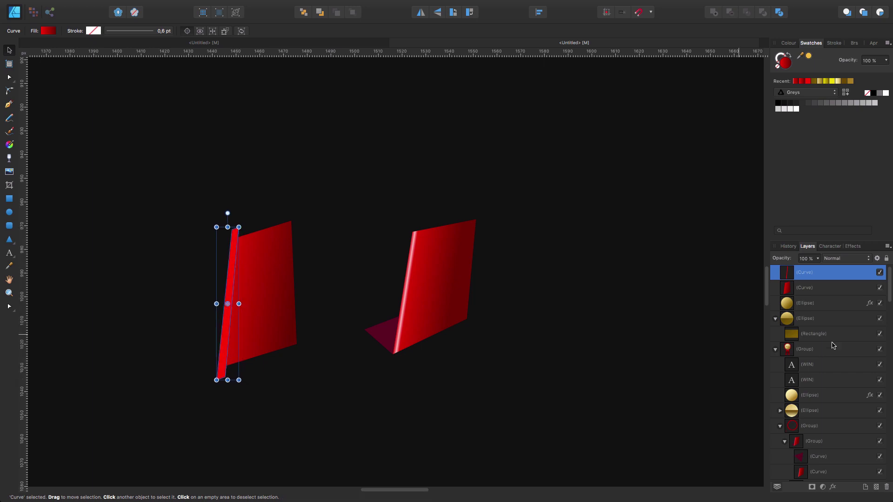
{"action": "left_click_drag", "start_coordinate": [787, 277], "coordinate": [806, 297]}
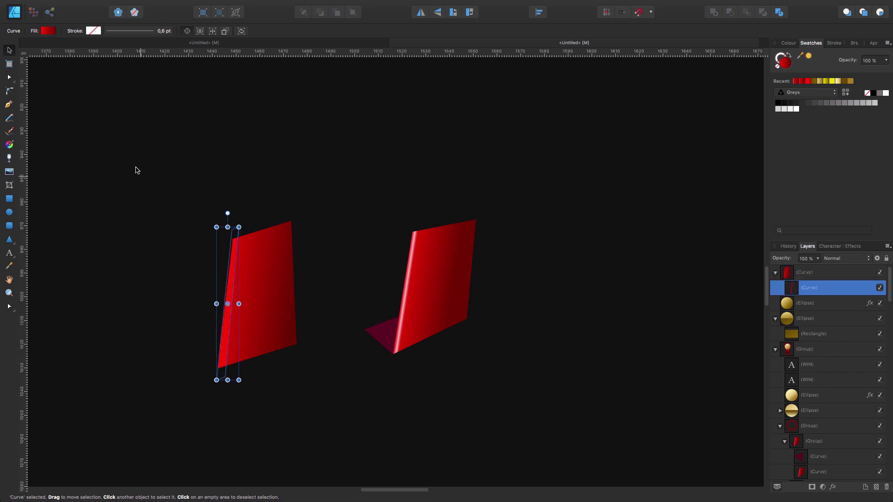
- Lighten the sliver's gradient colour
{"action": "left_click", "coordinate": [47, 31]}
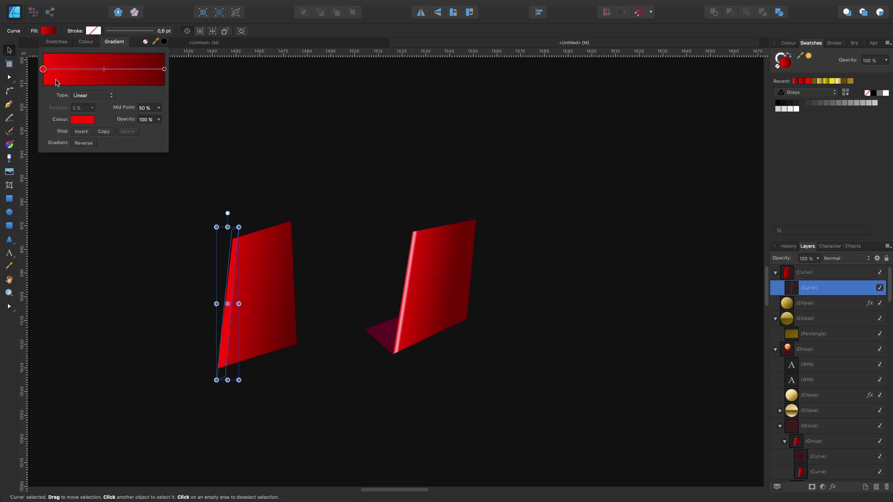
{"action": "left_click", "coordinate": [83, 120]}
{"action": "left_click", "coordinate": [147, 206]}
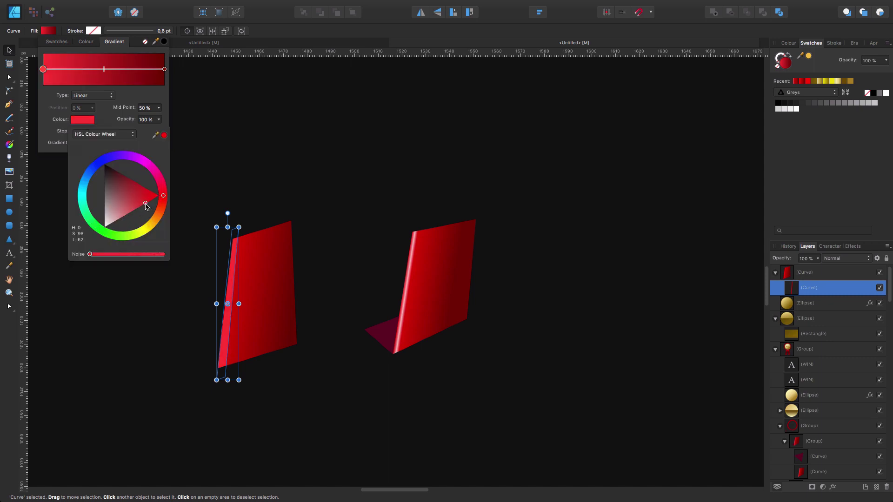
{"action": "left_click", "coordinate": [276, 210]}
- Apply a Gaussian Blur of about 0.4 px to the clipped sliver
{"action": "left_click", "coordinate": [238, 313]}
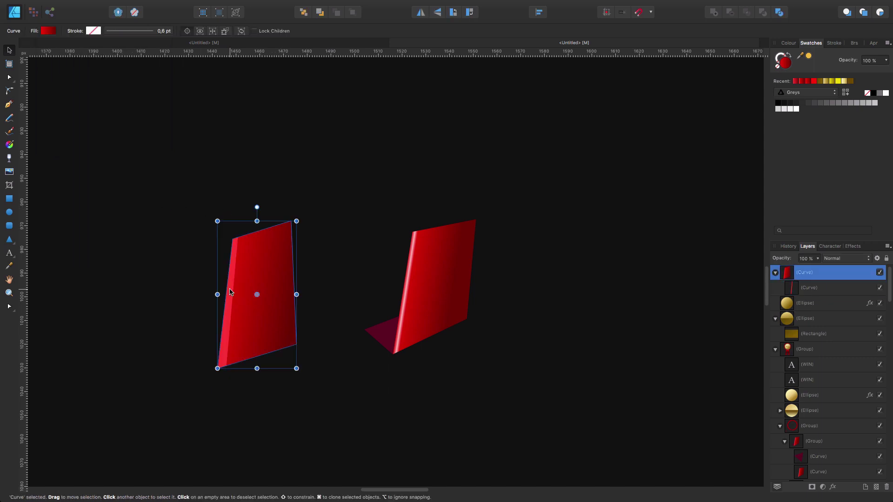
{"action": "left_click", "coordinate": [844, 289]}
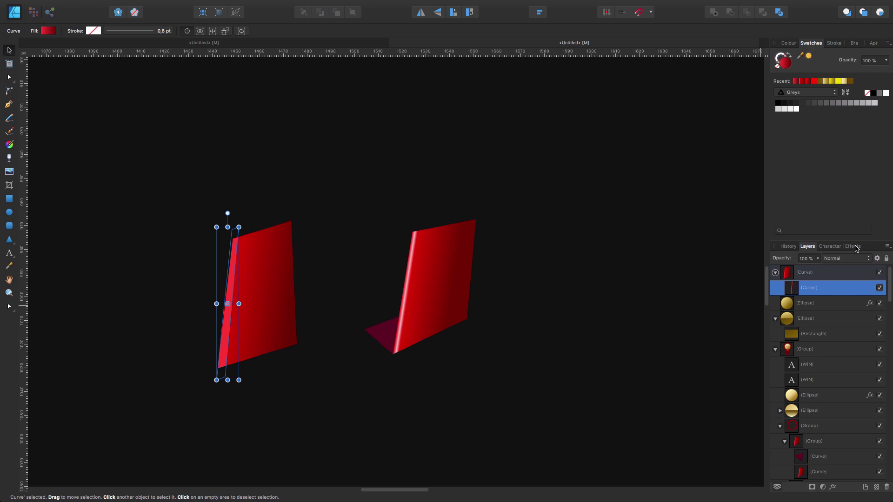
{"action": "left_click", "coordinate": [854, 246]}
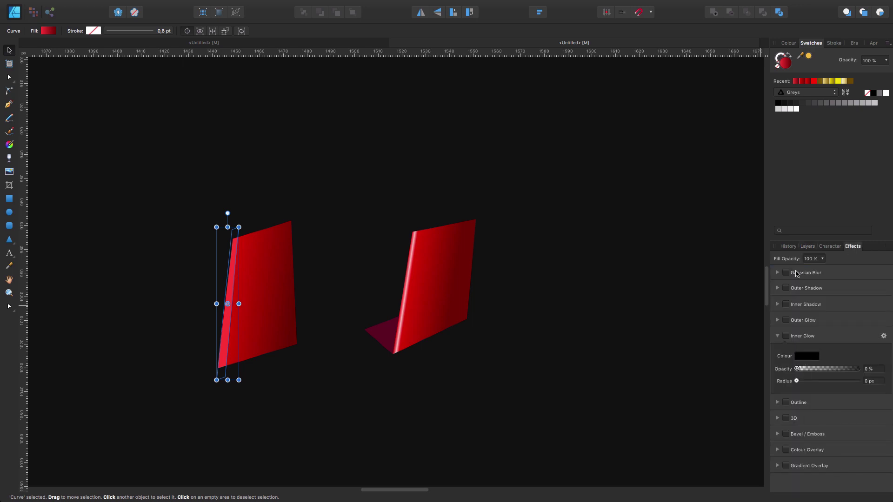
{"action": "left_click", "coordinate": [796, 274]}
{"action": "left_click_drag", "start_coordinate": [796, 293], "coordinate": [807, 293]}
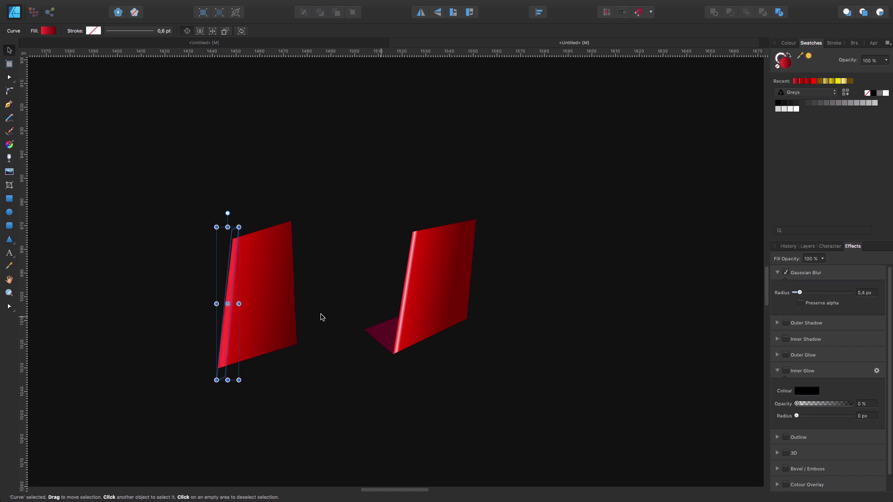
{"action": "left_click_drag", "start_coordinate": [801, 294], "coordinate": [799, 296]}
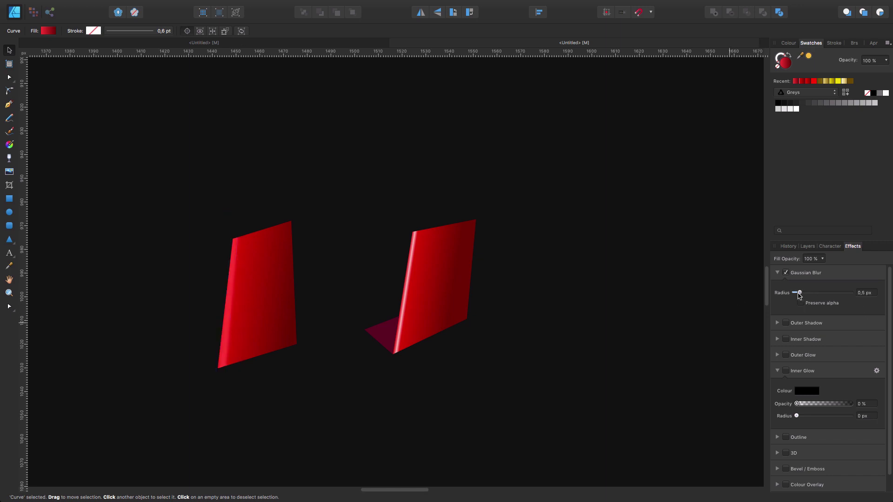
- Nudge the sliver slightly right along the panel's left edge
{"action": "key", "text": "a"}
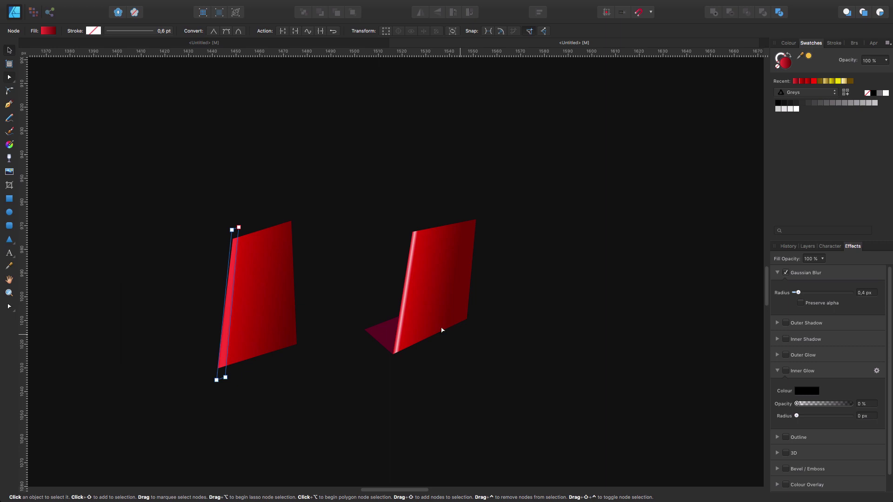
{"action": "left_click", "coordinate": [266, 218]}
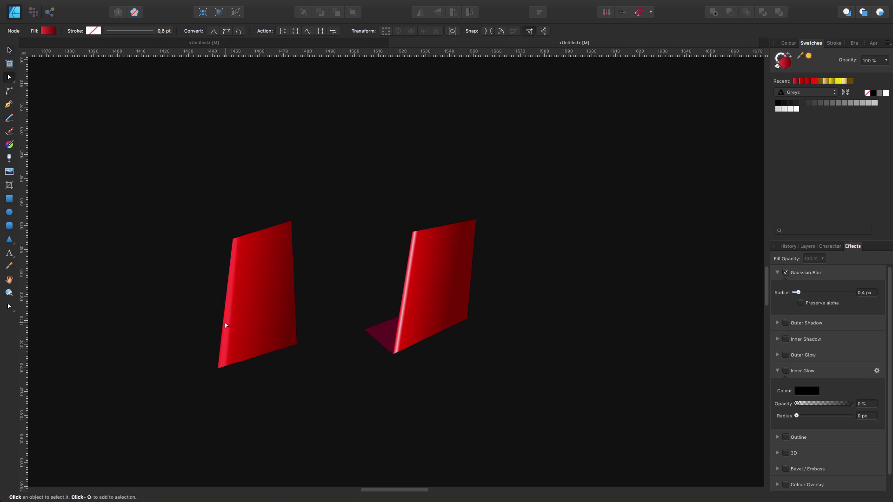
{"action": "left_click", "coordinate": [226, 326]}
{"action": "left_click", "coordinate": [226, 325]}
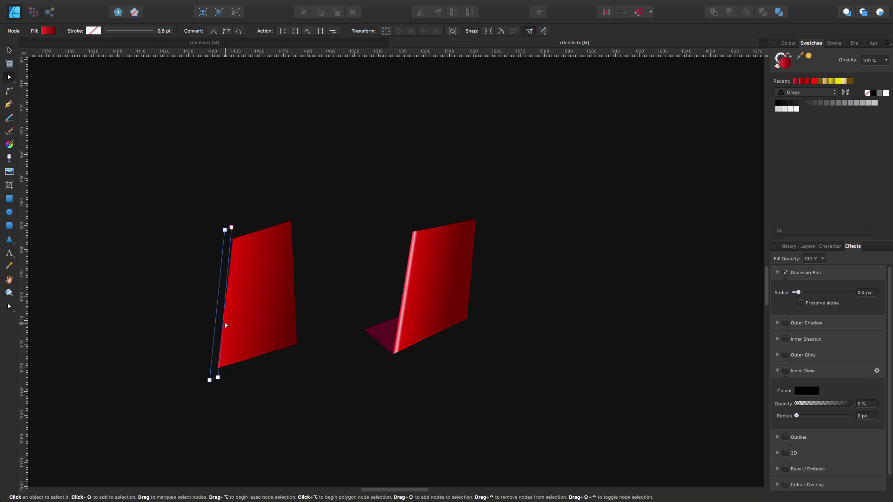
{"action": "key", "text": "Right"}
{"action": "key", "text": "Right"}
{"action": "left_click", "coordinate": [323, 263]}
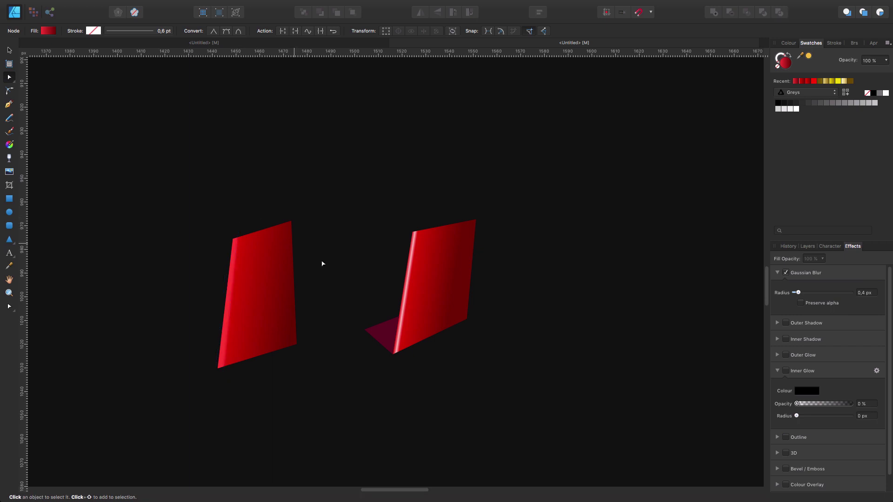
{"action": "key", "text": "v"}
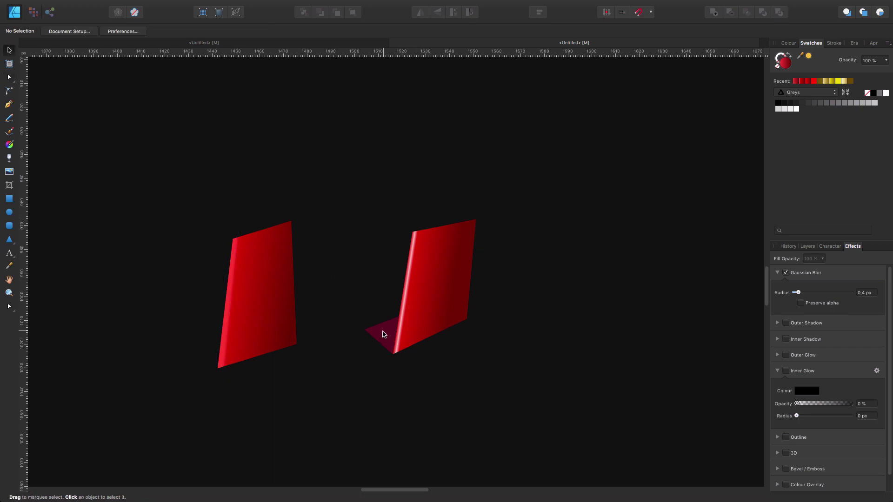
- Draw a red triangle, rotate it to point left, and place it at the left panel's bottom corner
{"action": "left_click", "coordinate": [9, 240]}
{"action": "left_click_drag", "start_coordinate": [158, 301], "coordinate": [208, 346]}
{"action": "left_click_drag", "start_coordinate": [184, 287], "coordinate": [134, 321]}
{"action": "key", "text": "v"}
{"action": "left_click_drag", "start_coordinate": [195, 308], "coordinate": [216, 343]}
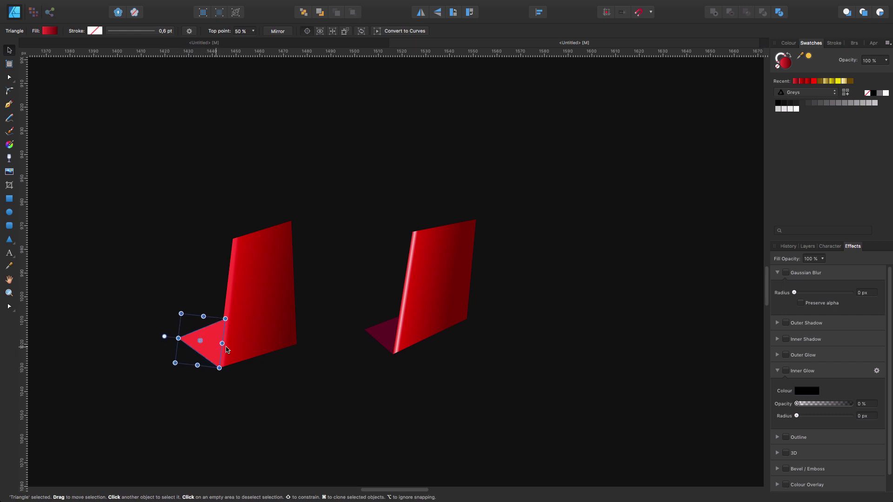
- Colour the triangle dark red, sampled from the panel and darkened to 4C0000
{"action": "left_click", "coordinate": [50, 31]}
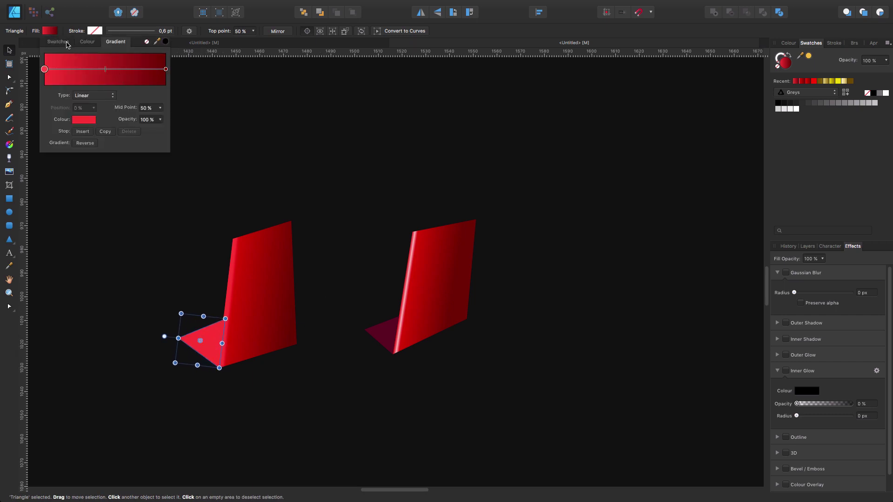
{"action": "left_click", "coordinate": [88, 42]}
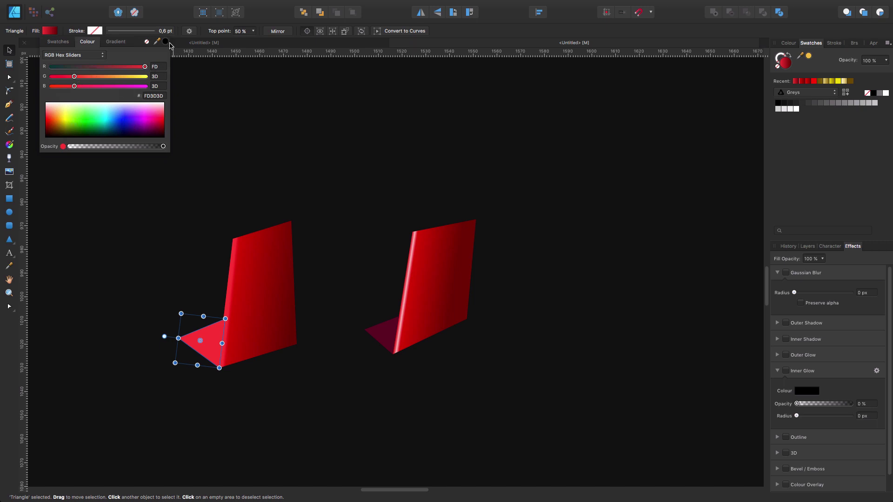
{"action": "left_click_drag", "start_coordinate": [166, 41], "coordinate": [288, 338]}
{"action": "left_click", "coordinate": [164, 43]}
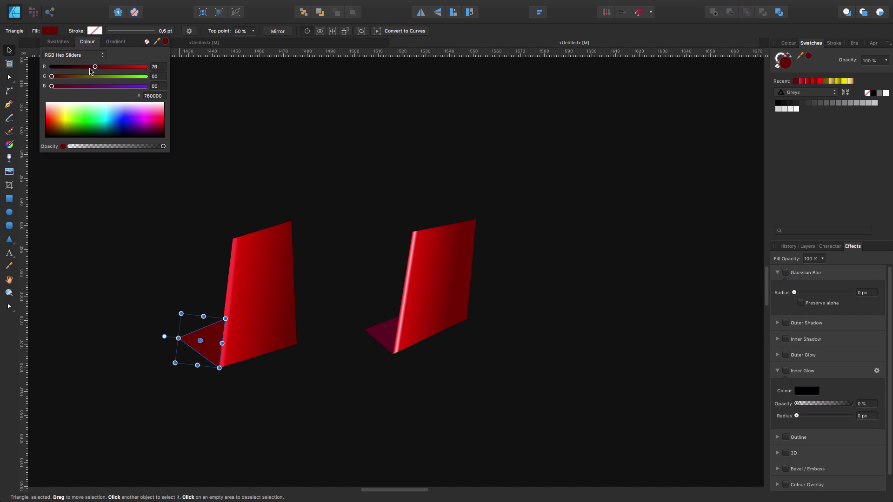
{"action": "left_click_drag", "start_coordinate": [91, 70], "coordinate": [77, 72]}
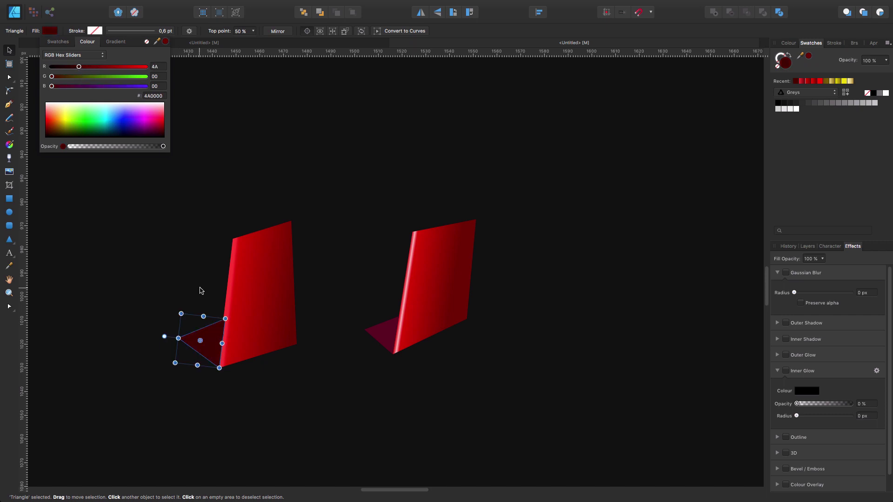
- Move the triangle beneath the red Curve layer and group them together
{"action": "left_click", "coordinate": [810, 249]}
{"action": "left_click", "coordinate": [807, 246]}
{"action": "left_click_drag", "start_coordinate": [786, 275], "coordinate": [779, 314]}
{"action": "left_click", "coordinate": [294, 408]}
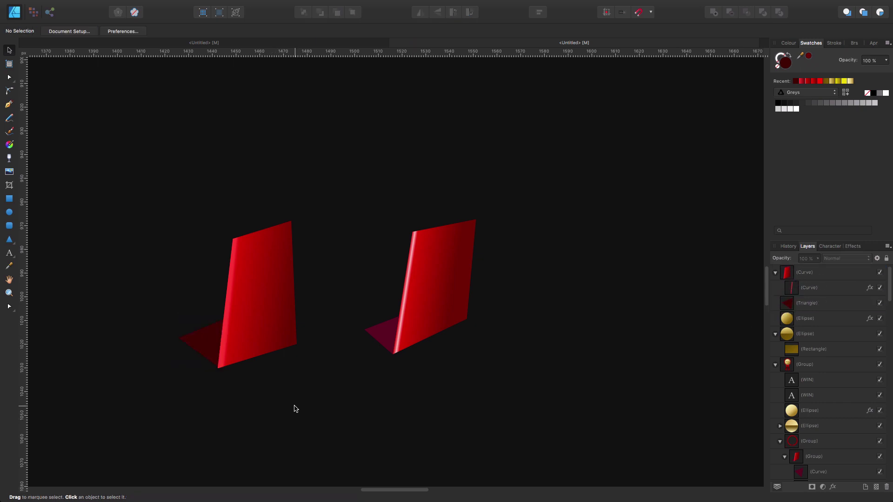
{"action": "left_click", "coordinate": [201, 344]}
{"action": "left_click", "coordinate": [260, 319], "text": "shift"}
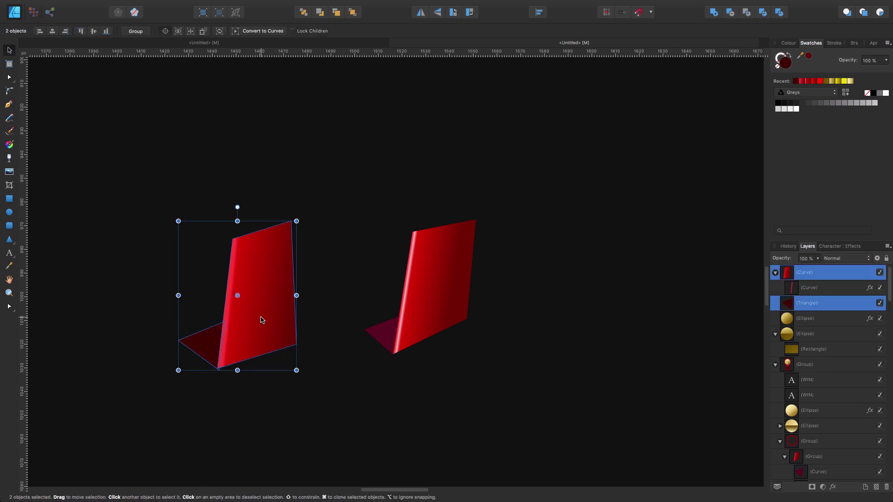
{"action": "key", "text": "super+g"}
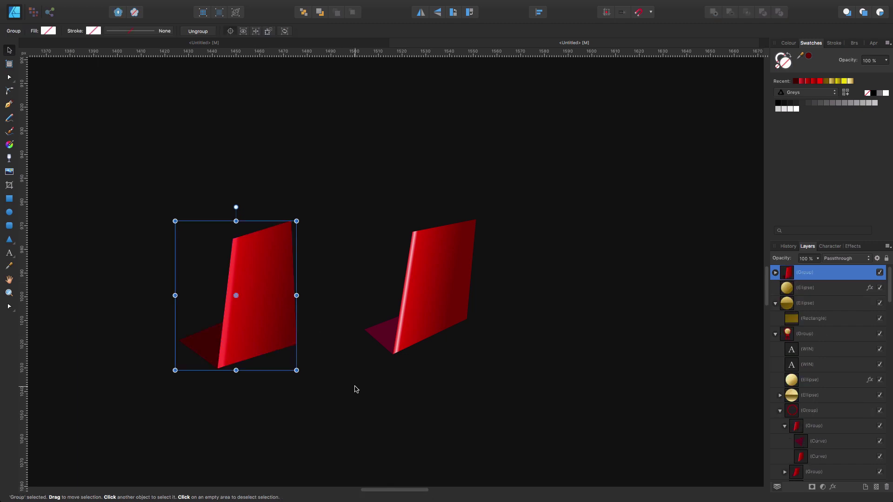
{"action": "left_click", "coordinate": [365, 403]}
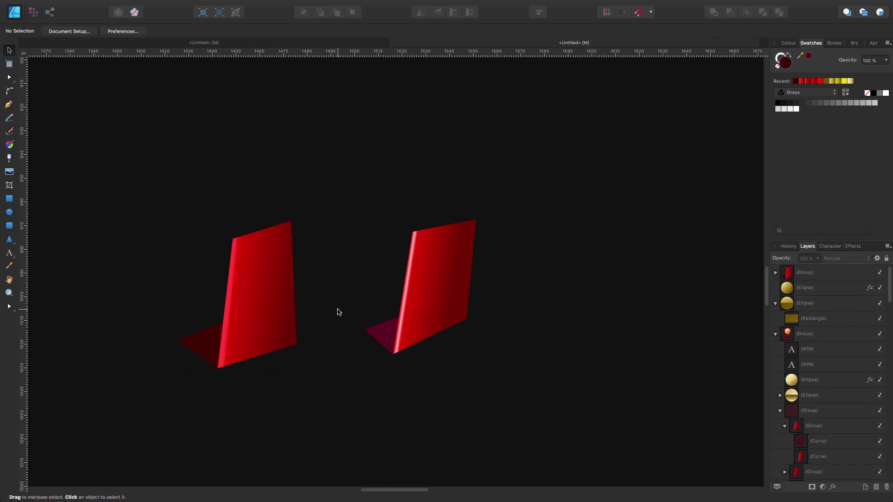
- Drag the grouped red ribbon piece to sit just under the left gold medal's bottom rim
{"action": "key", "text": "super+minus"}
{"action": "left_click_drag", "start_coordinate": [345, 243], "coordinate": [385, 337]}
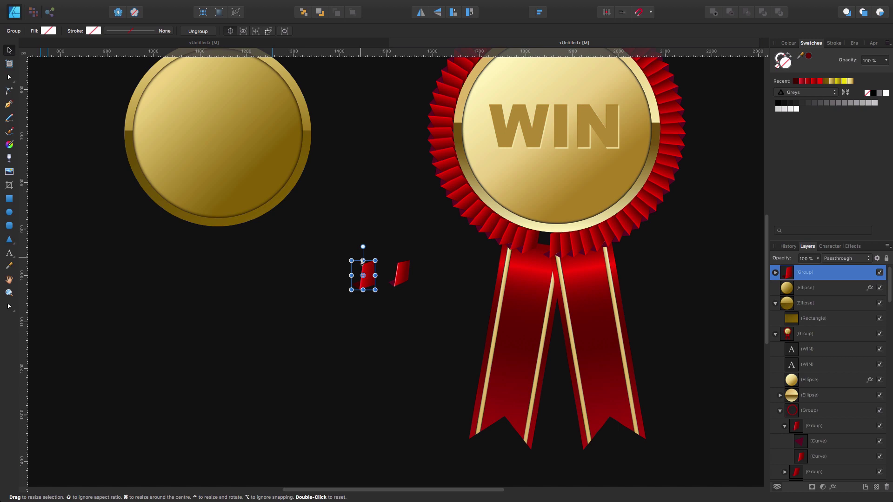
{"action": "left_click_drag", "start_coordinate": [363, 261], "coordinate": [180, 233]}
{"action": "scroll", "coordinate": [254, 405], "scroll_direction": "up", "scroll_amount": 3}
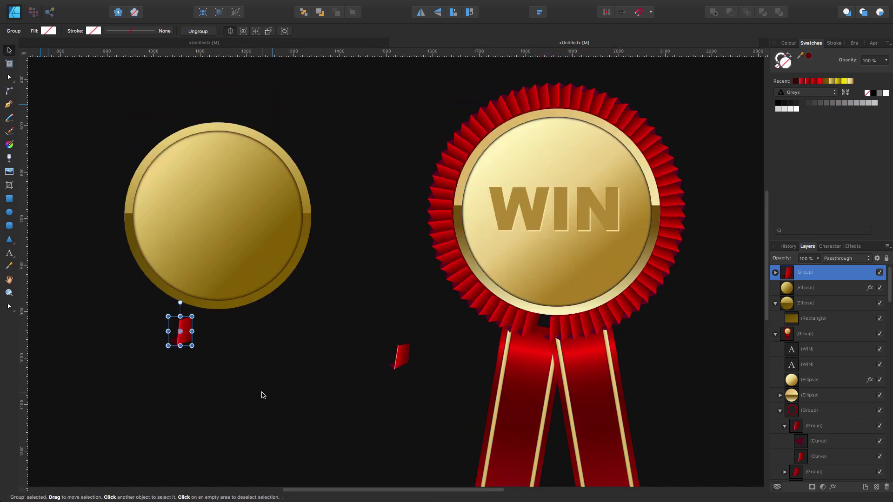
{"action": "scroll", "coordinate": [263, 396], "scroll_direction": "up", "scroll_amount": 2}
{"action": "scroll", "coordinate": [234, 397], "scroll_direction": "left", "scroll_amount": 5}
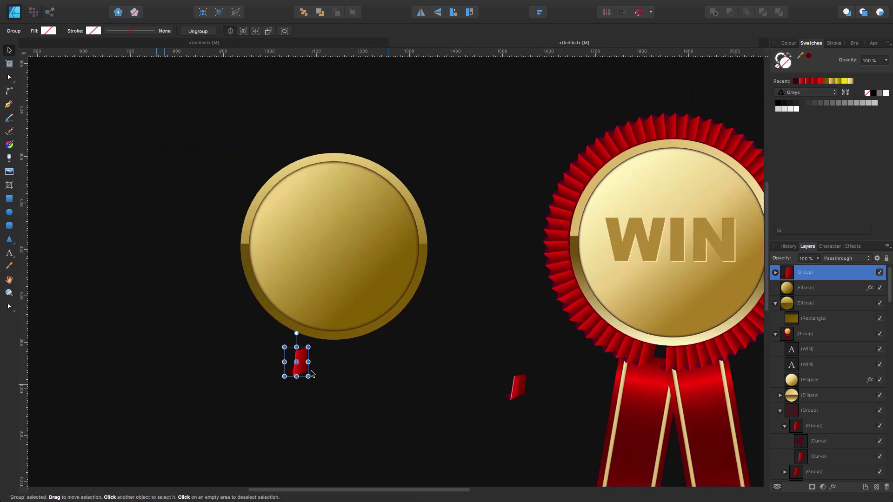
{"action": "left_click_drag", "start_coordinate": [298, 358], "coordinate": [291, 345]}
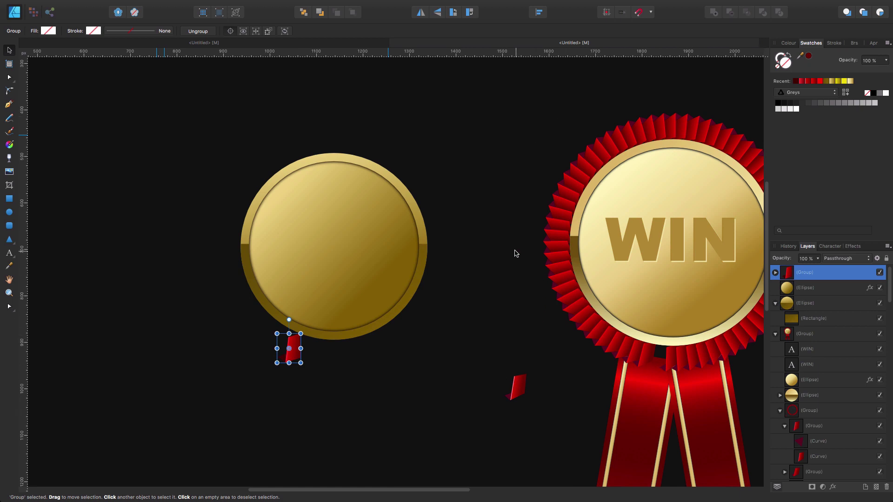
{"action": "scroll", "coordinate": [515, 253], "scroll_direction": "right", "scroll_amount": 4}
{"action": "scroll", "coordinate": [515, 253], "scroll_direction": "down", "scroll_amount": 1}
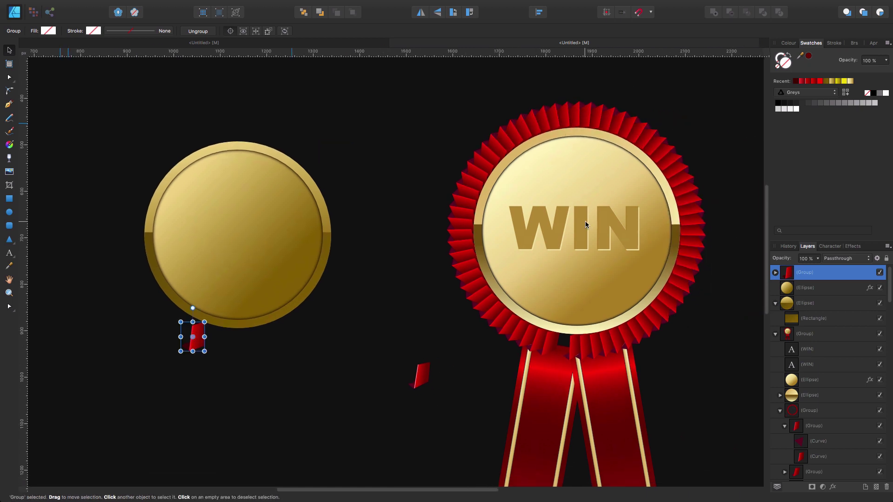
{"action": "scroll", "coordinate": [465, 298], "scroll_direction": "left", "scroll_amount": 2}
{"action": "scroll", "coordinate": [464, 299], "scroll_direction": "up", "scroll_amount": 1}
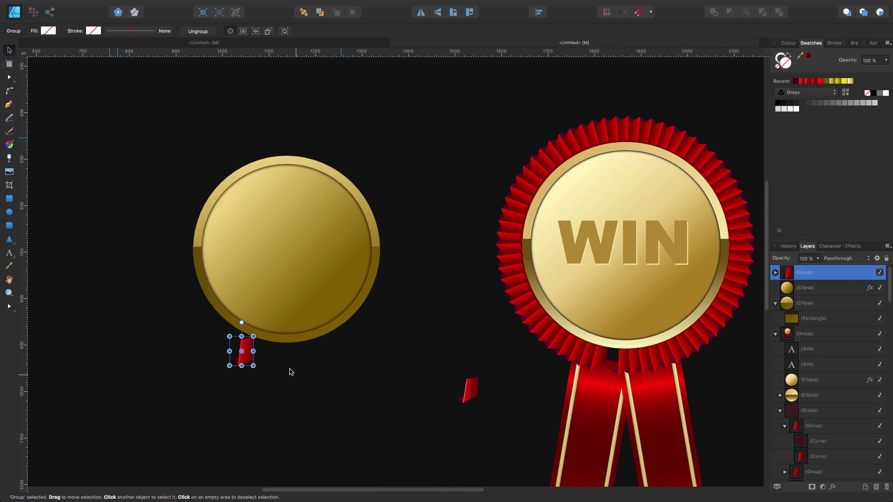
- Place vertical and horizontal guides from the rulers crossing at the plain gold disc's centre
{"action": "left_click", "coordinate": [297, 242]}
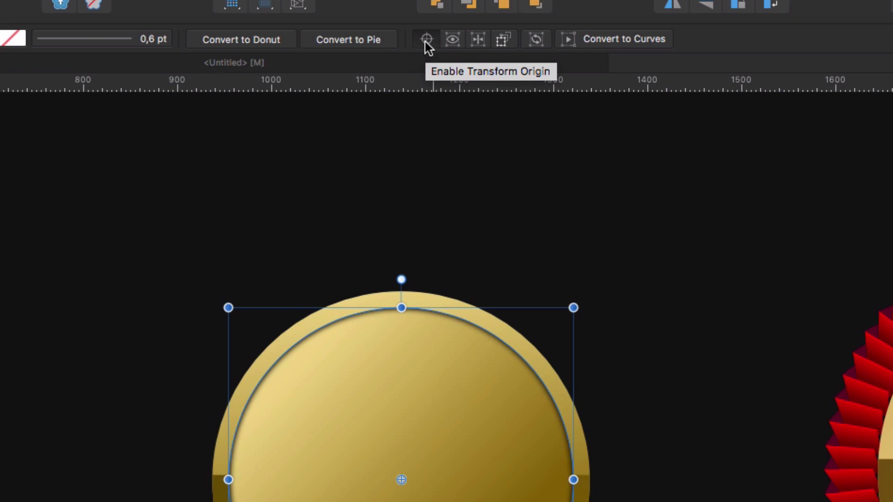
{"action": "left_click", "coordinate": [426, 41]}
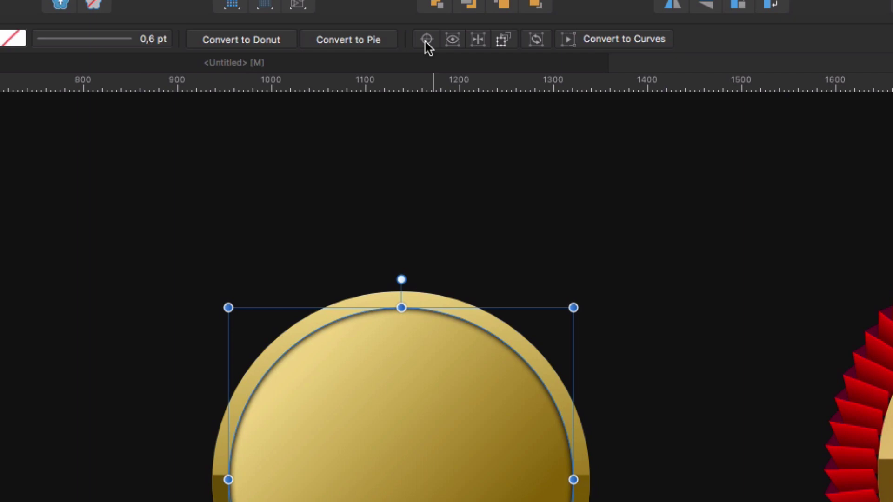
{"action": "left_click", "coordinate": [426, 41]}
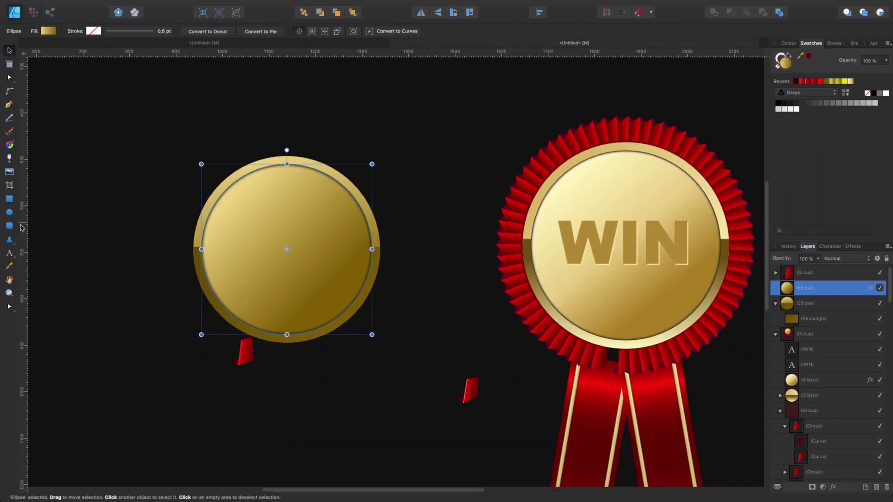
{"action": "left_click_drag", "start_coordinate": [21, 232], "coordinate": [286, 225]}
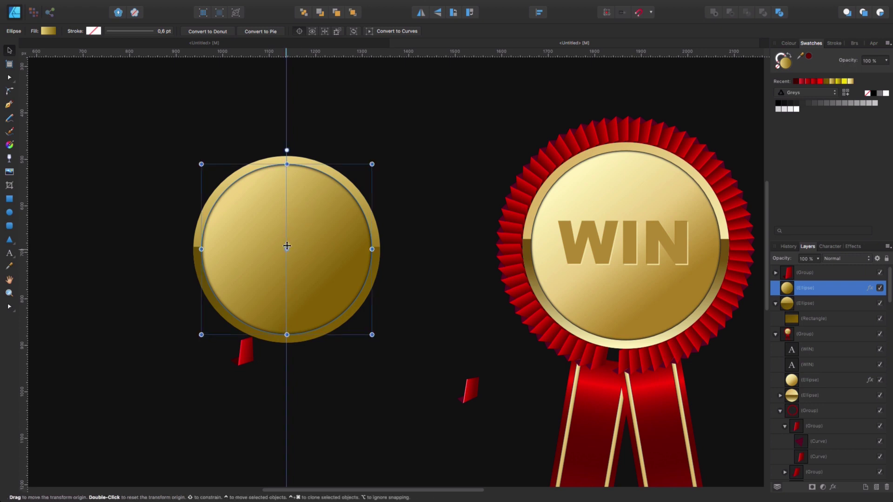
{"action": "left_click_drag", "start_coordinate": [301, 53], "coordinate": [298, 248]}
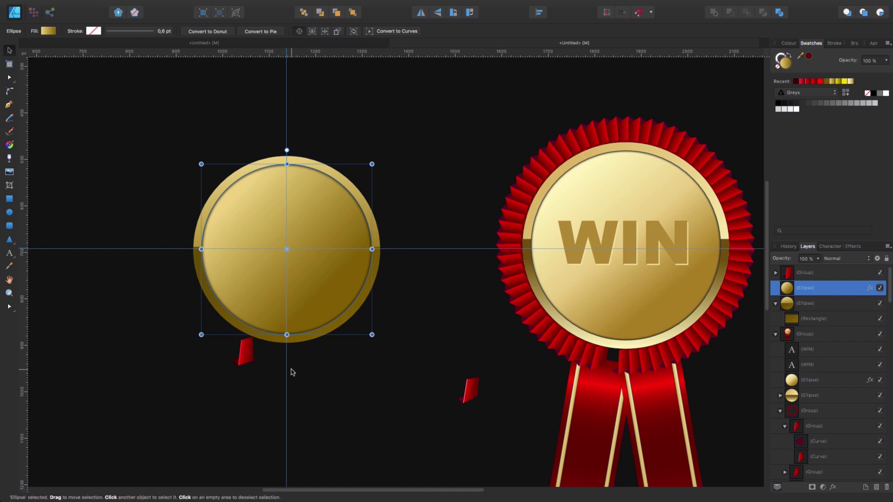
{"action": "left_click", "coordinate": [249, 348]}
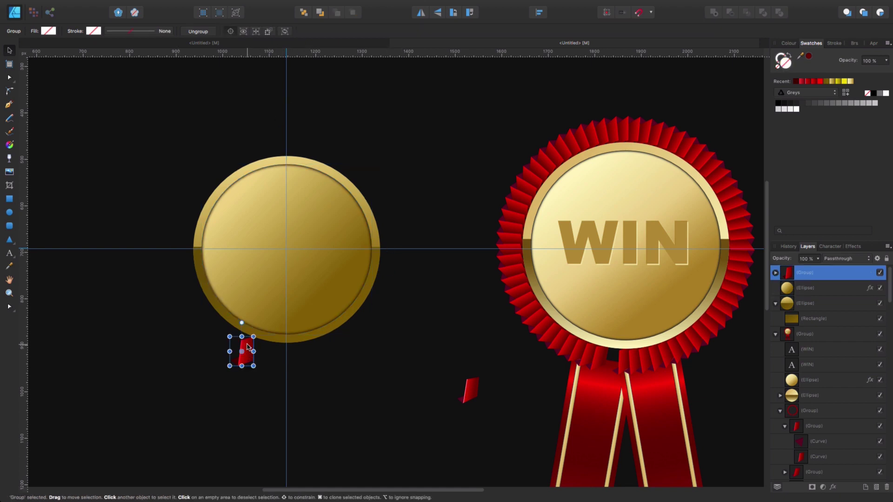
- Centre the ribbon piece on the vertical guide and rotate it -7.1° around the medal's centre
{"action": "left_click_drag", "start_coordinate": [248, 346], "coordinate": [287, 348]}
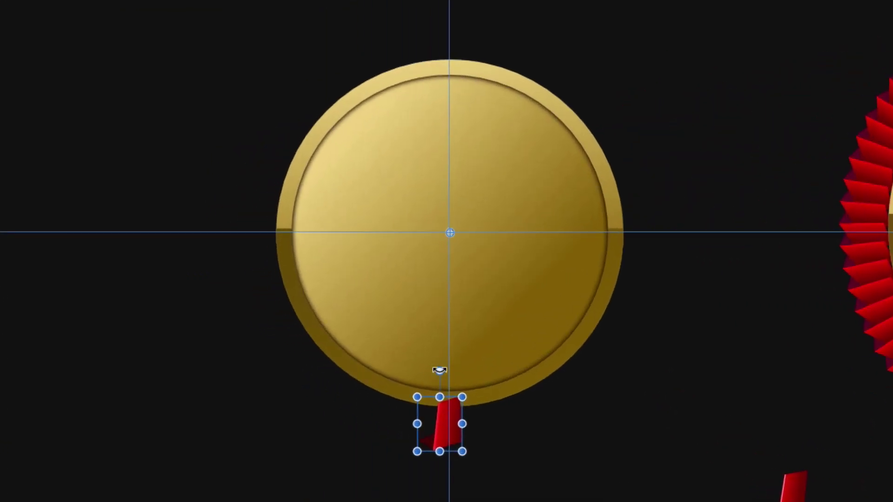
{"action": "left_click_drag", "start_coordinate": [438, 369], "coordinate": [421, 369]}
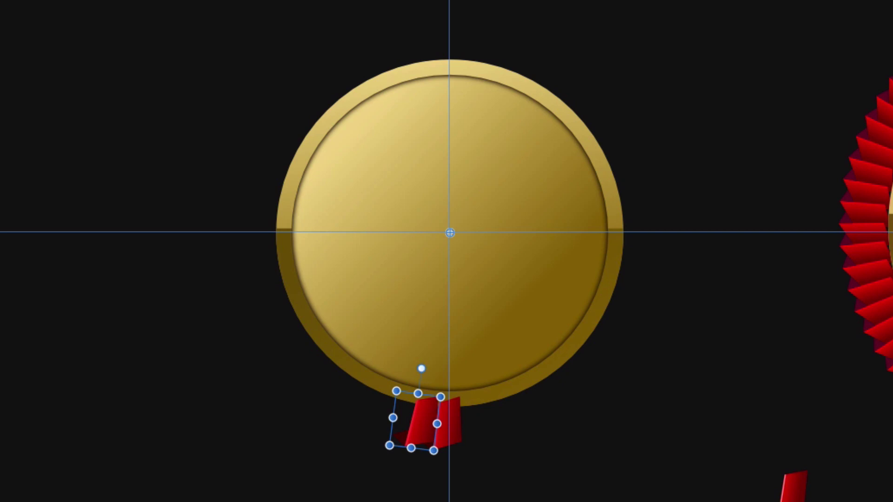
- Repeat the rotated duplication with Ctrl+J until red pleats encircle the whole gold disc
{"action": "key", "text": "ctrl+j"}
{"action": "key", "text": "ctrl+j"}
{"action": "key", "text": "ctrl+j"}
{"action": "key", "text": "ctrl+j"}
{"action": "key", "text": "ctrl+j"}
{"action": "key", "text": "ctrl+j"}
{"action": "key", "text": "ctrl+j"}
{"action": "key", "text": "ctrl+j"}
{"action": "key", "text": "ctrl+j"}
{"action": "key", "text": "ctrl+j"}
{"action": "key", "text": "ctrl+j"}
{"action": "key", "text": "ctrl+j"}
{"action": "key", "text": "ctrl+j"}
{"action": "key", "text": "ctrl+j"}
{"action": "key", "text": "ctrl+j"}
{"action": "key", "text": "ctrl+j"}
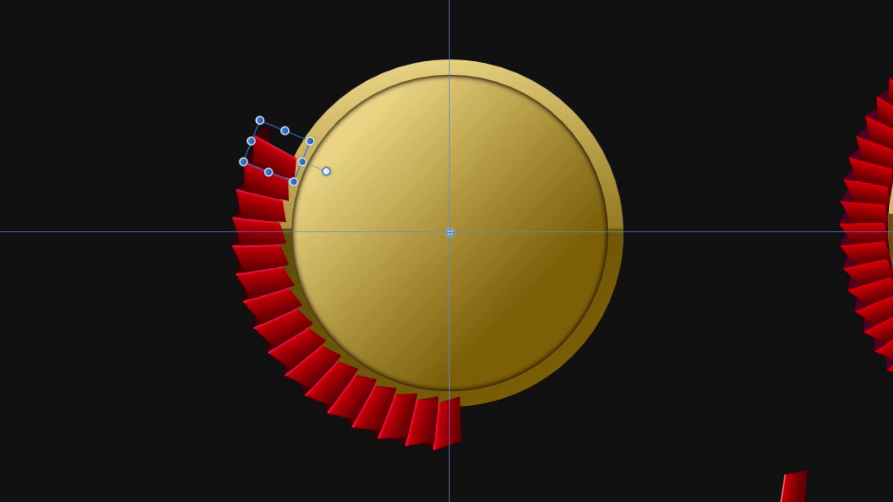
{"action": "key", "text": "ctrl+j"}
{"action": "key", "text": "ctrl+j"}
{"action": "key", "text": "ctrl+j"}
{"action": "key", "text": "ctrl+j"}
{"action": "key", "text": "ctrl+j"}
{"action": "key", "text": "ctrl+j"}
{"action": "key", "text": "ctrl+j"}
{"action": "key", "text": "ctrl+j"}
{"action": "key", "text": "ctrl+j"}
{"action": "key", "text": "ctrl+j"}
{"action": "key", "text": "ctrl+j"}
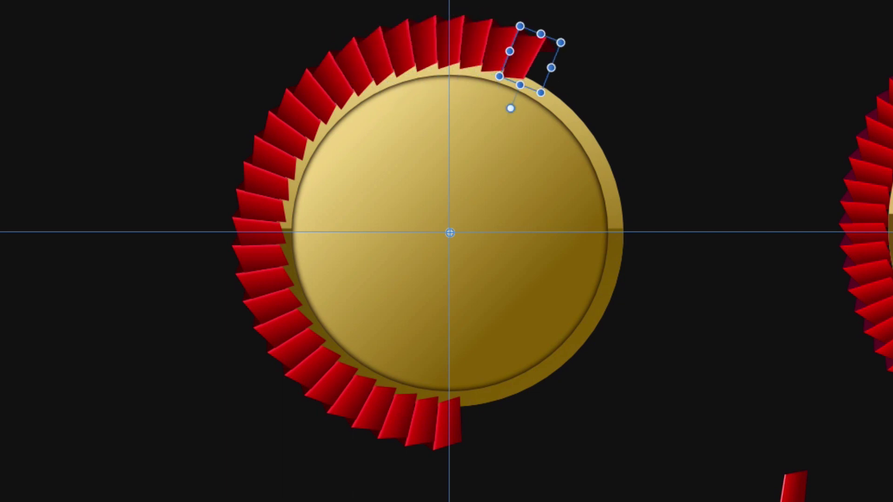
{"action": "key", "text": "ctrl+j"}
{"action": "key", "text": "ctrl+j"}
{"action": "key", "text": "ctrl+j"}
{"action": "key", "text": "ctrl+j"}
{"action": "key", "text": "ctrl+j"}
{"action": "key", "text": "ctrl+j"}
{"action": "key", "text": "ctrl+j"}
{"action": "key", "text": "ctrl+j"}
{"action": "key", "text": "ctrl+j"}
{"action": "key", "text": "ctrl+j"}
{"action": "key", "text": "ctrl+j"}
{"action": "key", "text": "ctrl+j"}
{"action": "key", "text": "ctrl+j"}
{"action": "key", "text": "ctrl+j"}
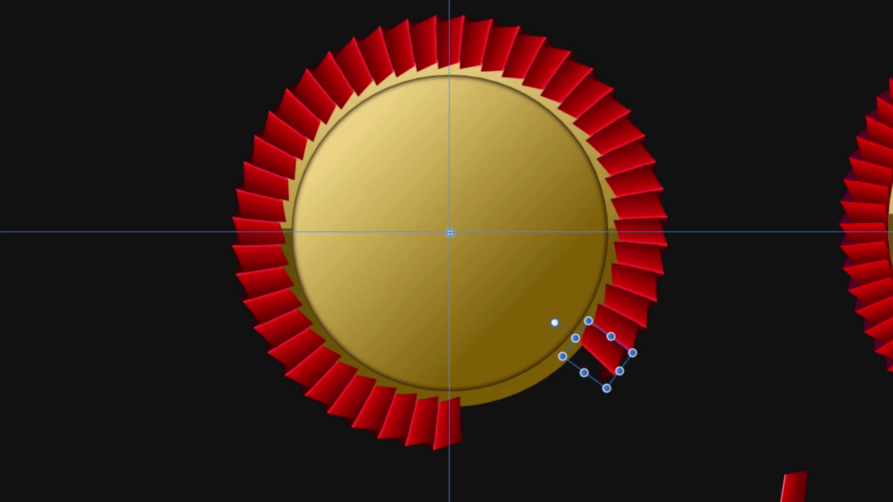
{"action": "key", "text": "ctrl+j"}
{"action": "key", "text": "ctrl+j"}
{"action": "key", "text": "ctrl+j"}
{"action": "key", "text": "ctrl+j"}
{"action": "key", "text": "ctrl+j"}
{"action": "key", "text": "ctrl+j"}
{"action": "key", "text": "ctrl+j"}
{"action": "key", "text": "ctrl+j"}
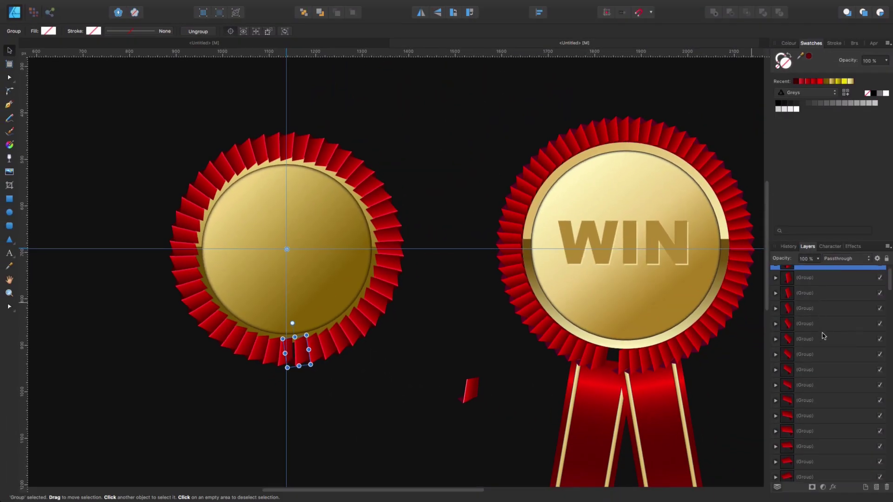
- Group all 48 pleats and move the group below the medal's Rectangle layer
{"action": "scroll", "coordinate": [823, 336], "scroll_direction": "down", "scroll_amount": 10}
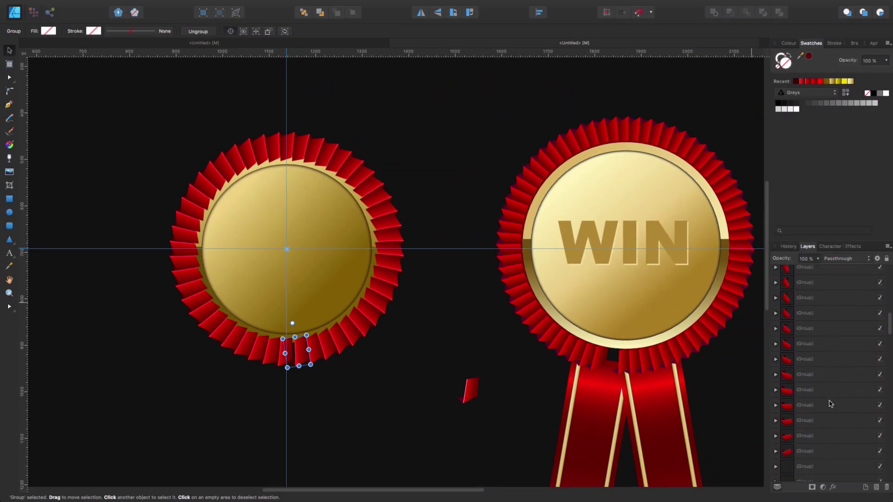
{"action": "left_click", "coordinate": [815, 382], "text": "shift"}
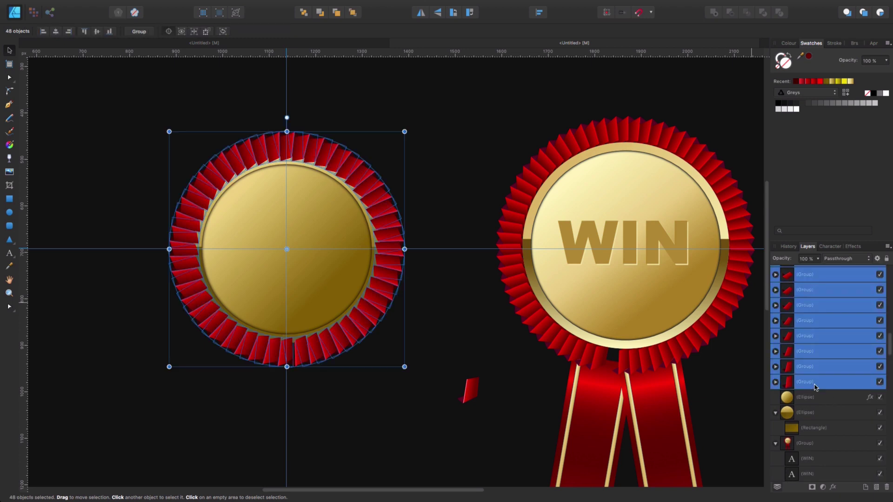
{"action": "key", "text": "super+g"}
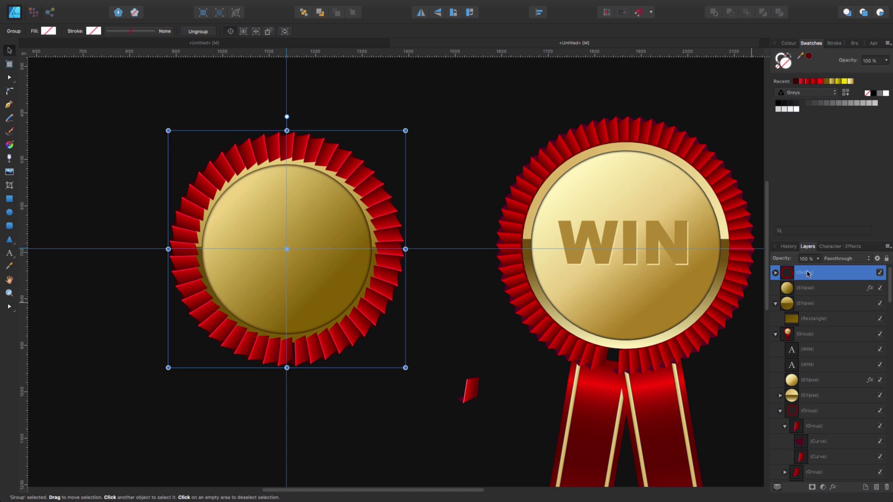
{"action": "left_click_drag", "start_coordinate": [838, 274], "coordinate": [775, 329]}
{"action": "left_click", "coordinate": [466, 334]}
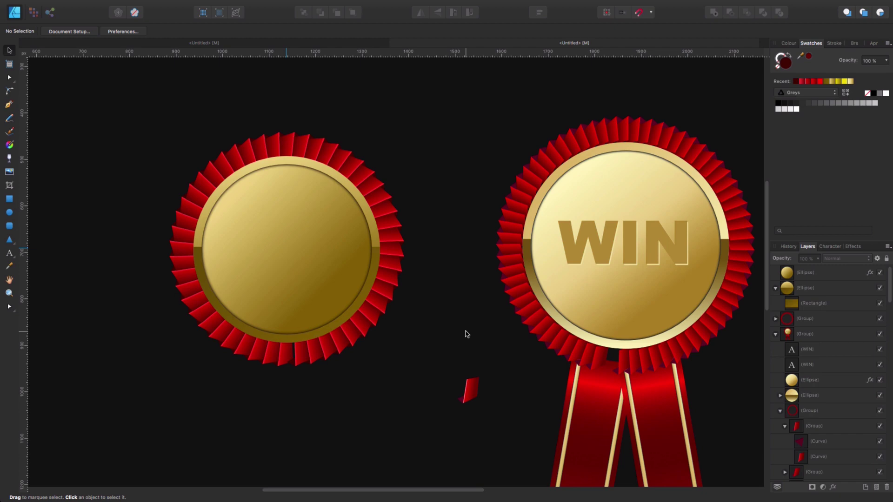
- Select the left medal's gold ellipse with the Move Tool
{"action": "scroll", "coordinate": [438, 372], "scroll_direction": "down", "scroll_amount": 3}
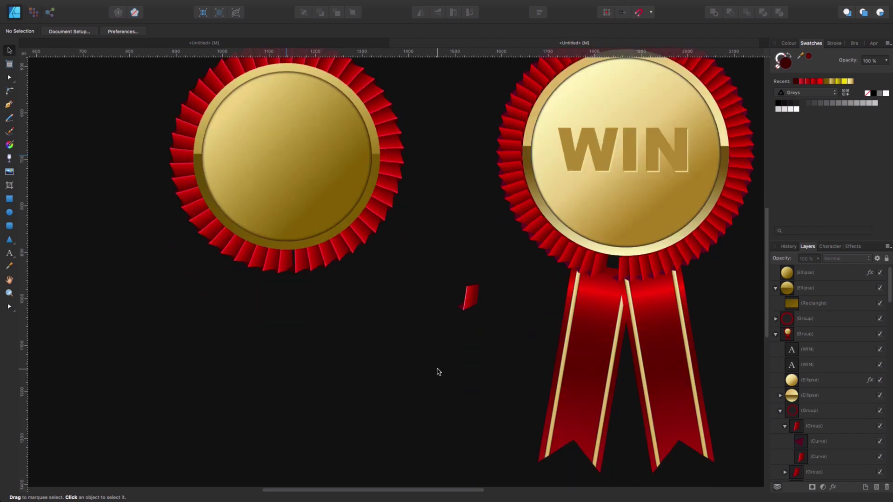
{"action": "scroll", "coordinate": [438, 374], "scroll_direction": "up", "scroll_amount": 3}
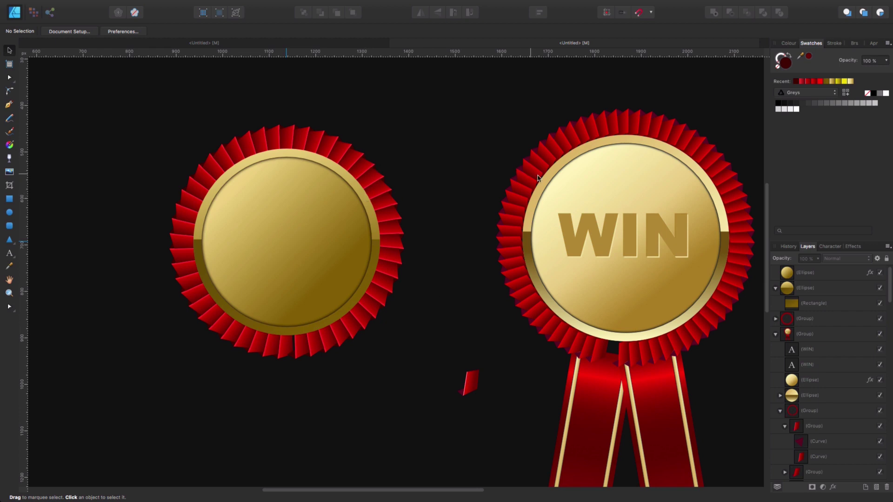
{"action": "left_click", "coordinate": [330, 166]}
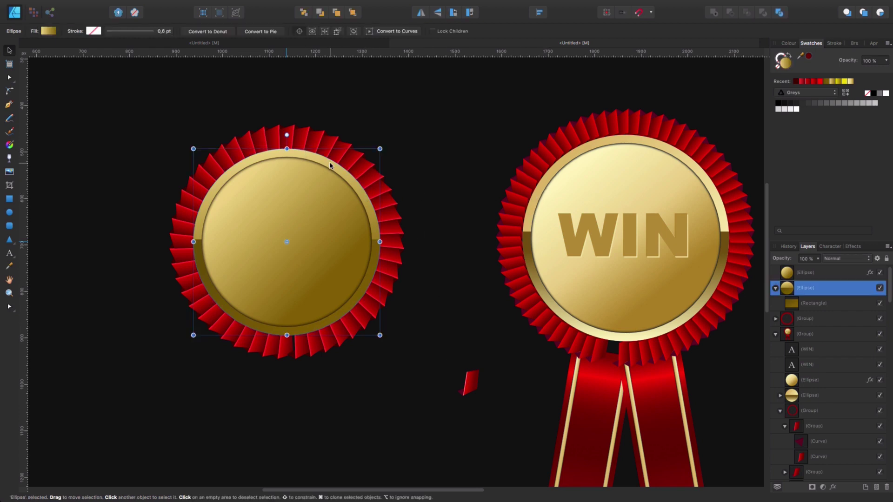
- Add a dark red Outer Glow to the gold ellipse: 19.6 px radius, Normal blend, 48% opacity
{"action": "left_click", "coordinate": [852, 247]}
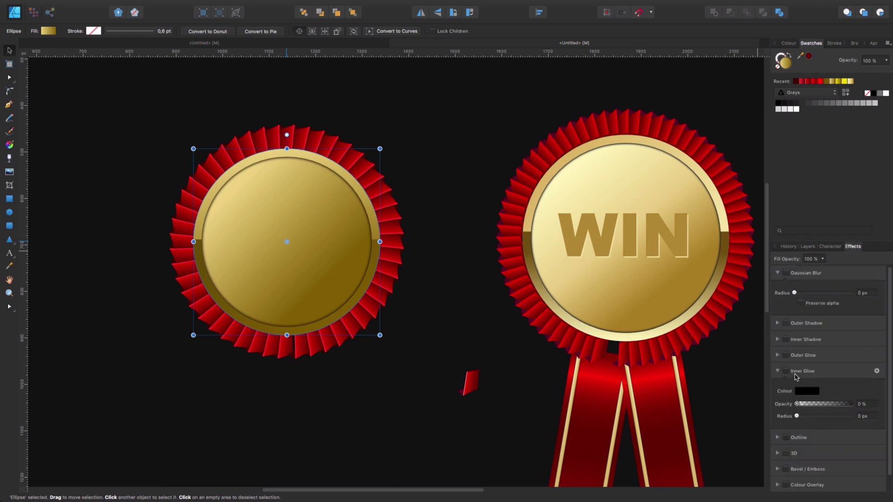
{"action": "left_click", "coordinate": [786, 355]}
{"action": "left_click_drag", "start_coordinate": [797, 398], "coordinate": [806, 398]}
{"action": "left_click", "coordinate": [809, 377]}
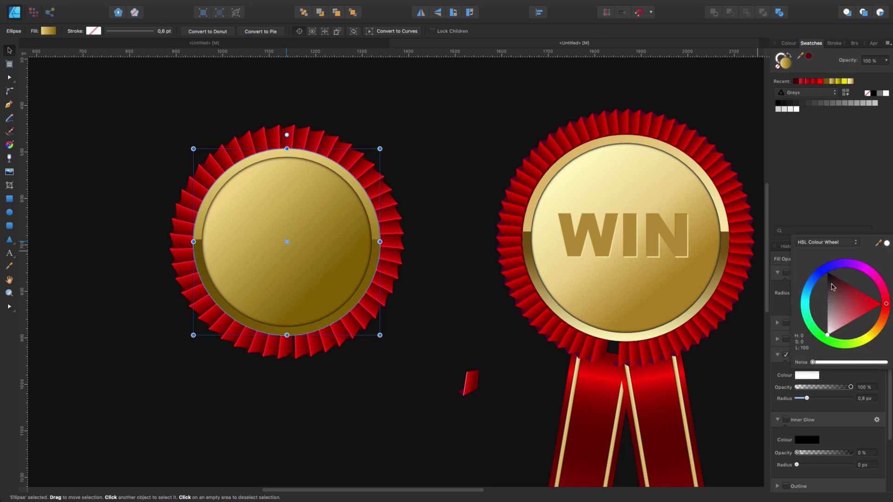
{"action": "left_click_drag", "start_coordinate": [832, 287], "coordinate": [834, 274]}
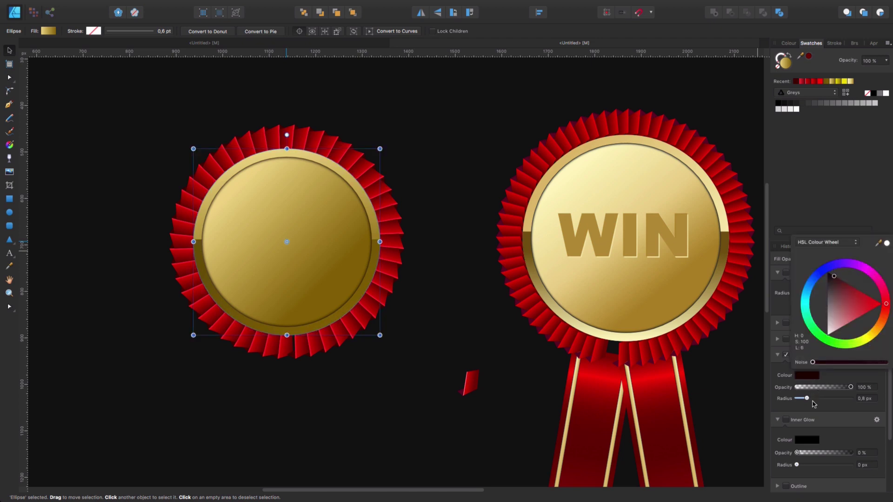
{"action": "left_click_drag", "start_coordinate": [806, 398], "coordinate": [825, 395]}
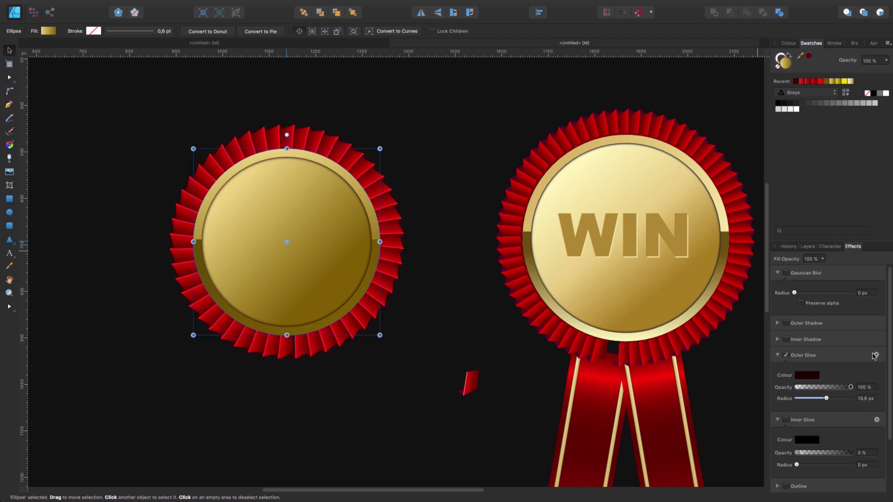
{"action": "left_click", "coordinate": [876, 355]}
{"action": "left_click", "coordinate": [569, 127]}
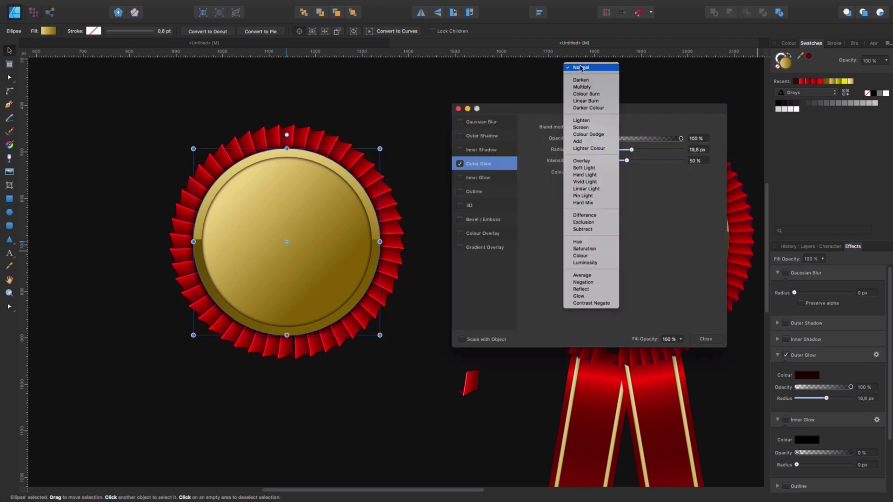
{"action": "left_click", "coordinate": [580, 69]}
{"action": "left_click_drag", "start_coordinate": [851, 387], "coordinate": [822, 392]}
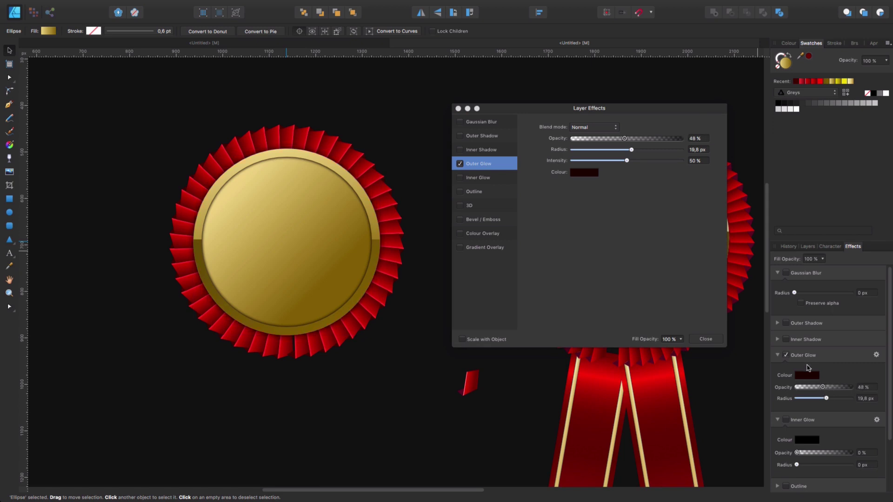
{"action": "left_click", "coordinate": [458, 108]}
{"action": "left_click", "coordinate": [451, 158]}
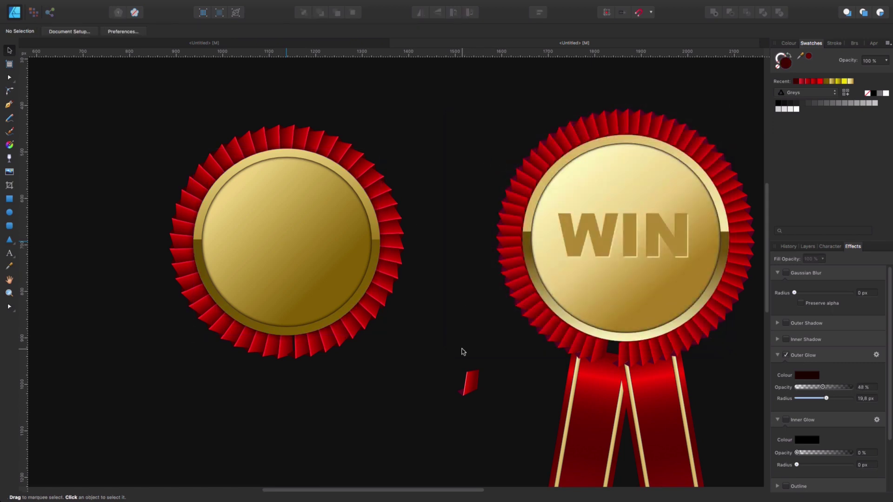
- Draw a tall rectangle below the left medal
{"action": "scroll", "coordinate": [461, 352], "scroll_direction": "down", "scroll_amount": 4}
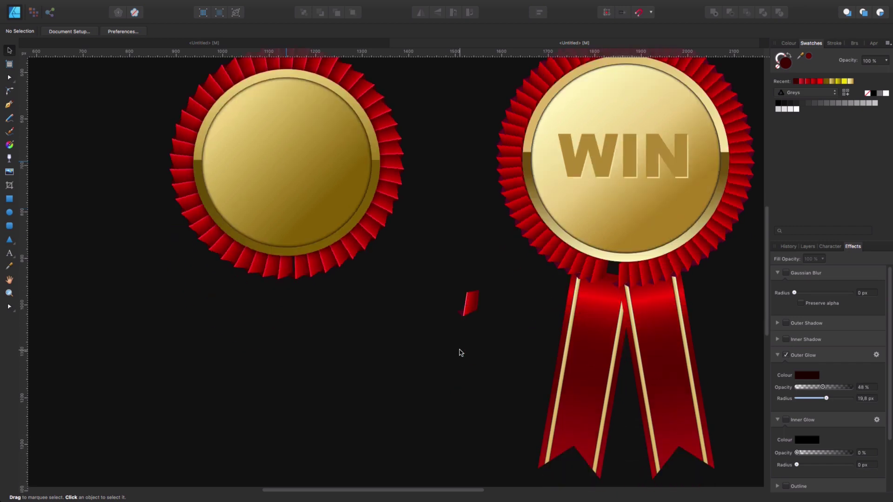
{"action": "left_click", "coordinate": [9, 199]}
{"action": "mouse_move", "coordinate": [355, 288]}
{"action": "left_mouse_down"}
{"action": "mouse_move", "coordinate": [416, 462]}
{"action": "mouse_move", "coordinate": [400, 427]}
{"action": "left_mouse_up"}
{"action": "left_click_drag", "start_coordinate": [399, 424], "coordinate": [411, 459]}
- Fill the rectangle with a vertical red linear gradient running from its top to bottom edge
{"action": "left_click", "coordinate": [10, 145]}
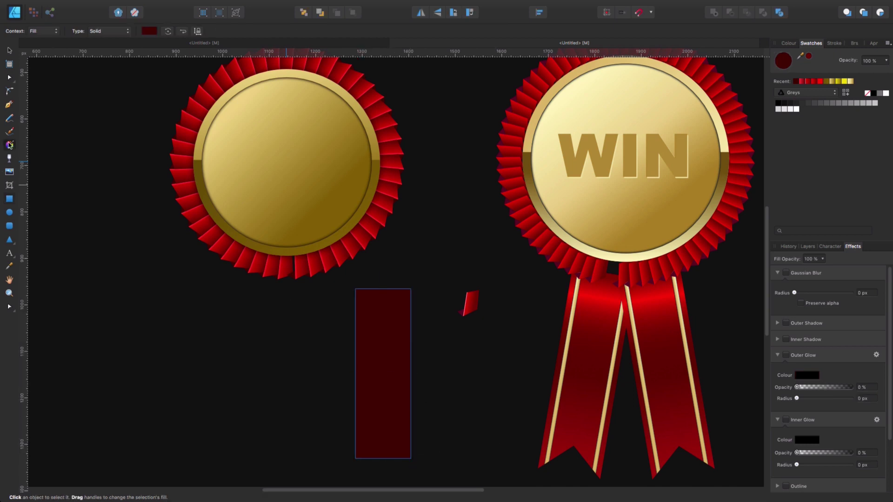
{"action": "left_click_drag", "start_coordinate": [374, 306], "coordinate": [374, 221]}
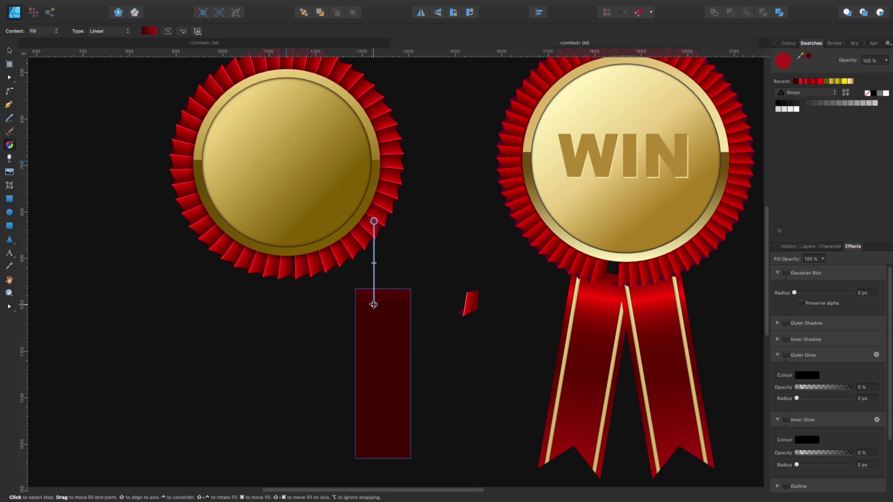
{"action": "left_click_drag", "start_coordinate": [374, 304], "coordinate": [376, 460]}
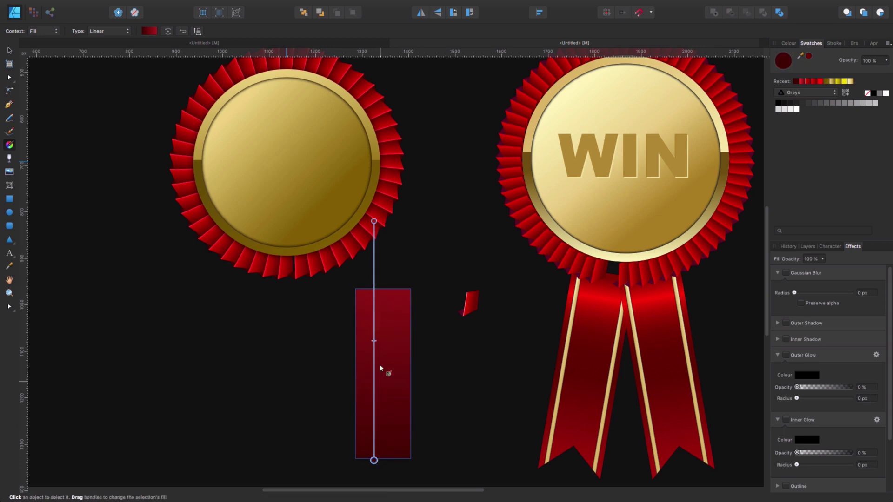
{"action": "left_click_drag", "start_coordinate": [374, 222], "coordinate": [375, 289]}
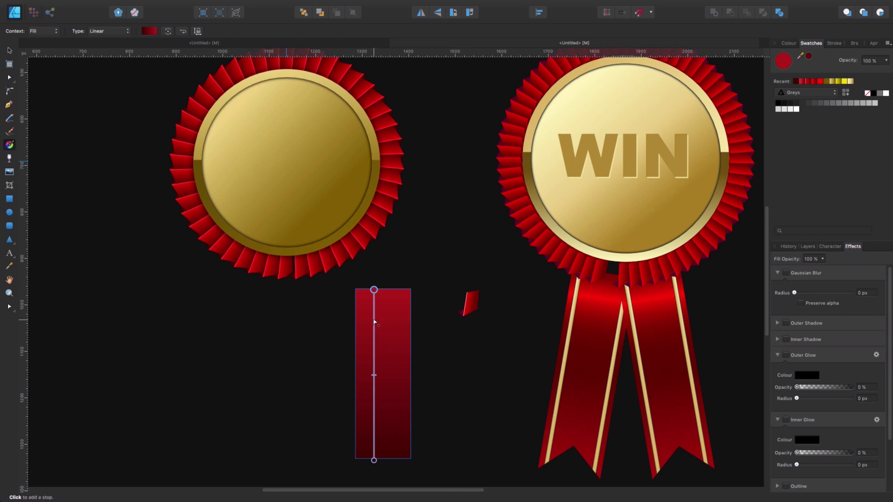
{"action": "left_click", "coordinate": [149, 30]}
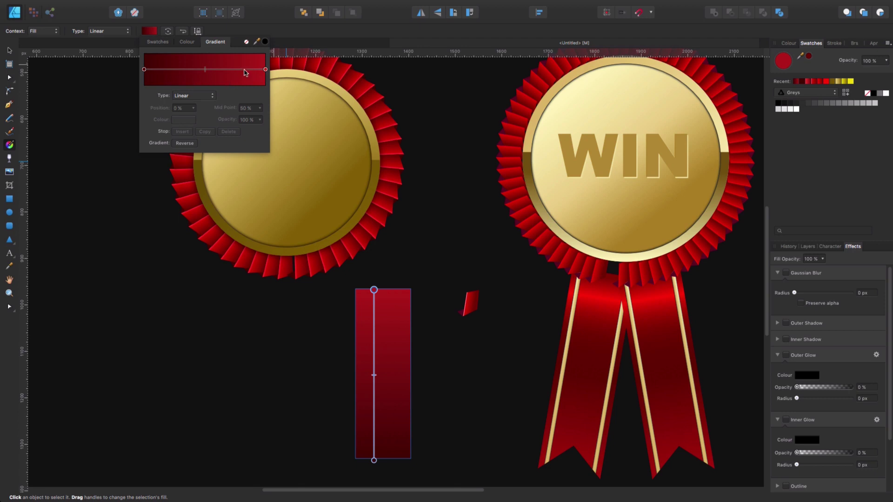
- Add a gradient stop near the top, lighten the 88% stop and deepen the 69% stop
{"action": "left_click", "coordinate": [374, 311]}
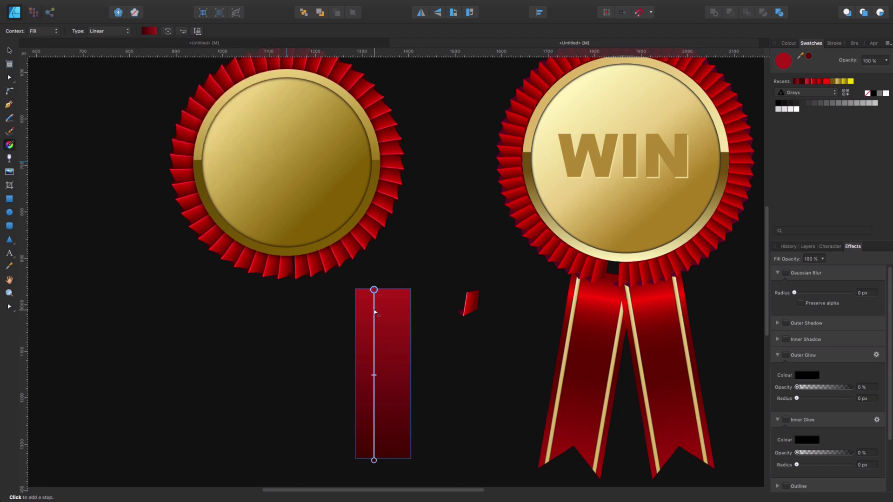
{"action": "left_click", "coordinate": [149, 31]}
{"action": "left_click", "coordinate": [250, 70]}
{"action": "left_click", "coordinate": [184, 120]}
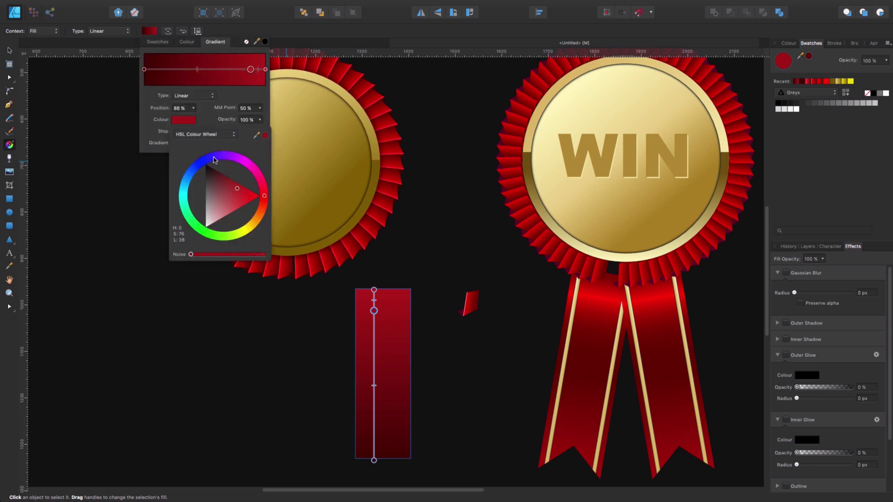
{"action": "left_click_drag", "start_coordinate": [237, 191], "coordinate": [247, 212]}
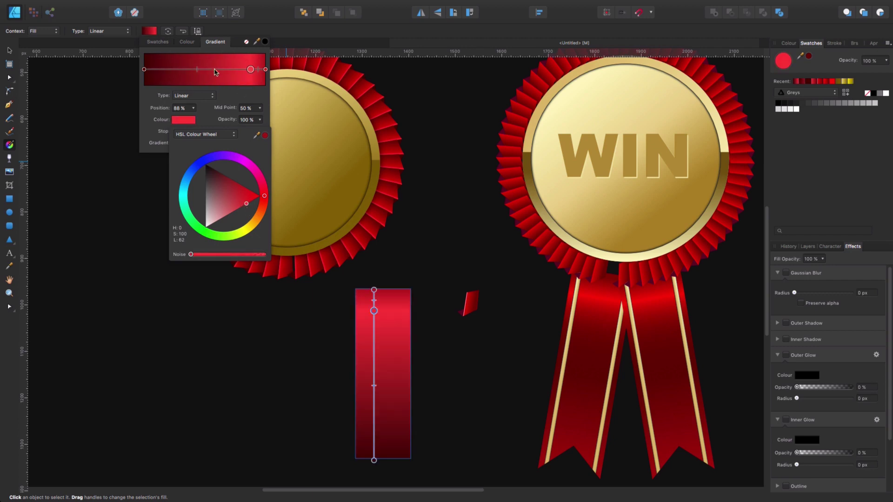
{"action": "left_click", "coordinate": [227, 71]}
{"action": "left_click", "coordinate": [227, 70]}
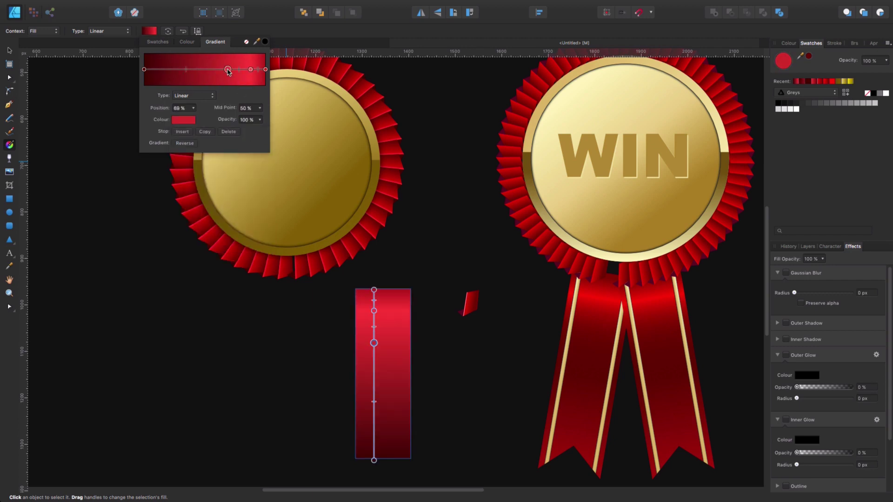
{"action": "left_click", "coordinate": [184, 121]}
{"action": "left_click_drag", "start_coordinate": [239, 196], "coordinate": [235, 187]}
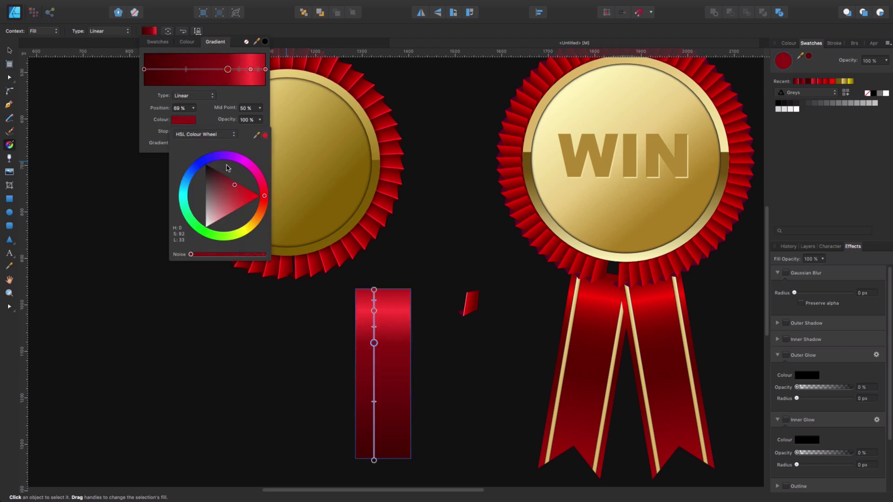
{"action": "left_click", "coordinate": [190, 71]}
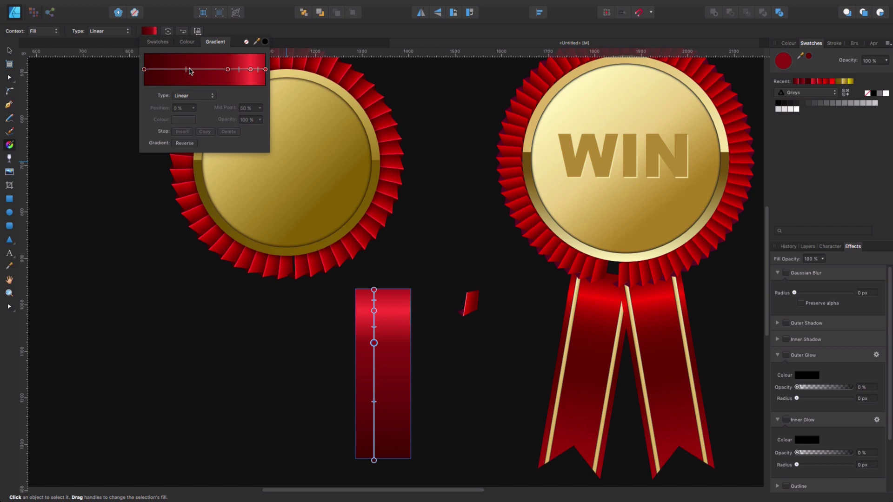
- Add another red stop lower on the rectangle and brighten the gradient's first dark-red stop
{"action": "left_click", "coordinate": [375, 420]}
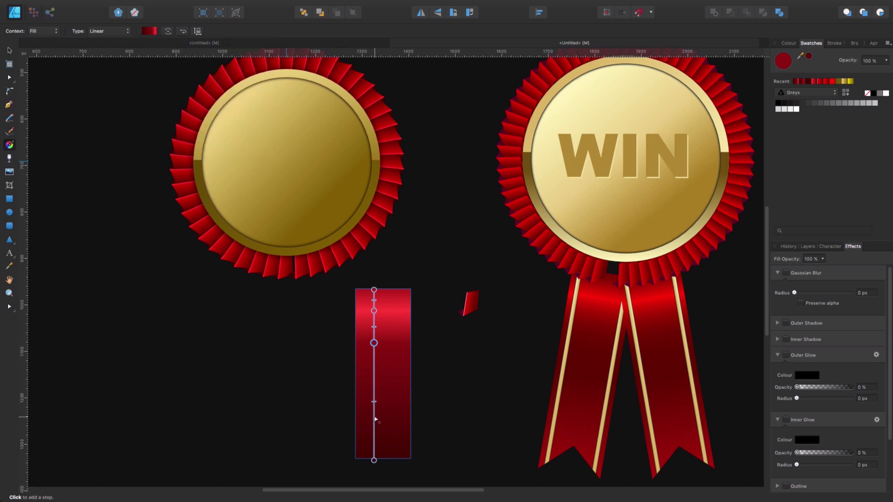
{"action": "left_click", "coordinate": [376, 419]}
{"action": "left_click_drag", "start_coordinate": [375, 419], "coordinate": [374, 402]}
{"action": "left_click", "coordinate": [146, 31]}
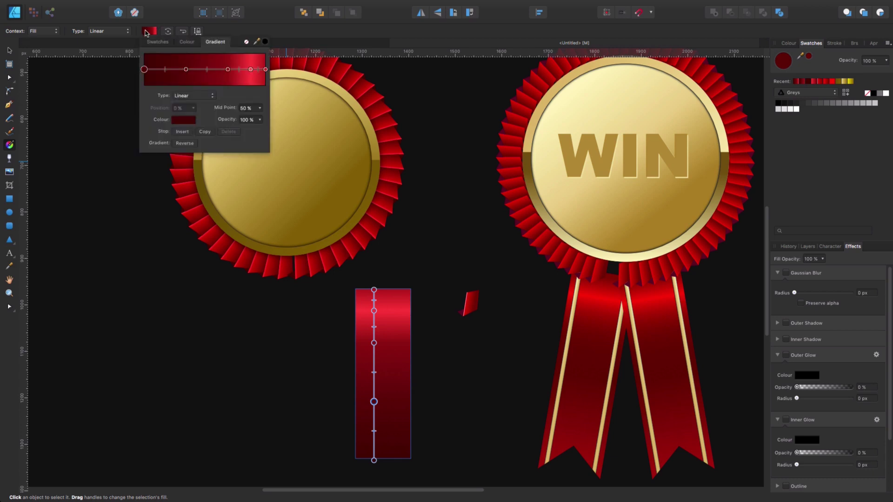
{"action": "left_click", "coordinate": [186, 69]}
{"action": "left_click", "coordinate": [184, 121]}
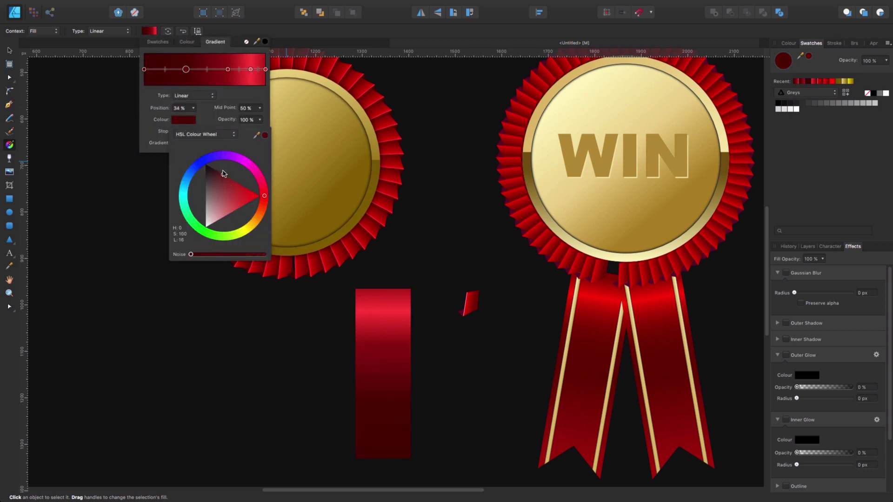
{"action": "left_click", "coordinate": [143, 70]}
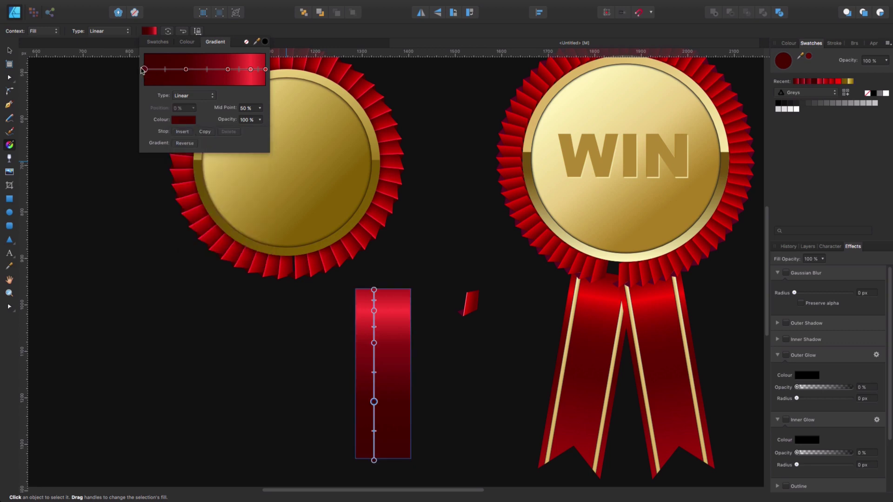
{"action": "left_click", "coordinate": [183, 121]}
{"action": "left_click_drag", "start_coordinate": [221, 177], "coordinate": [231, 178]}
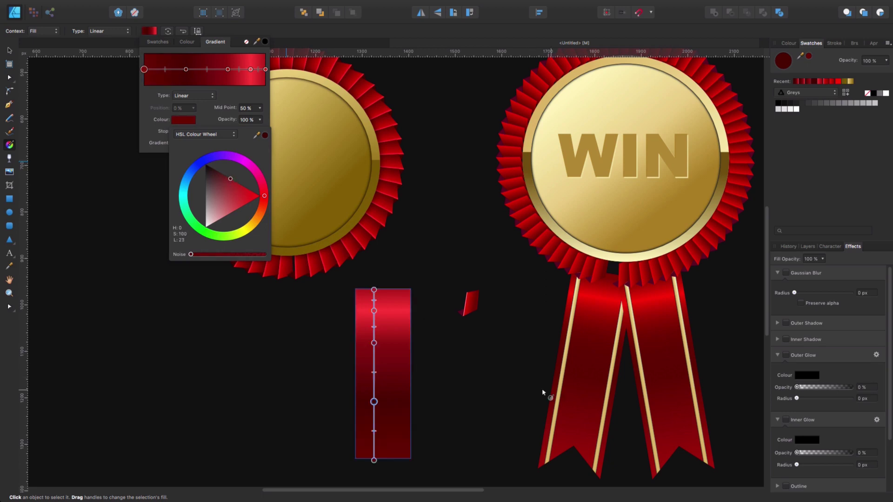
- Slightly darken the bright red 88% stop and deselect the rectangle
{"action": "left_click", "coordinate": [374, 311]}
{"action": "left_click", "coordinate": [149, 32]}
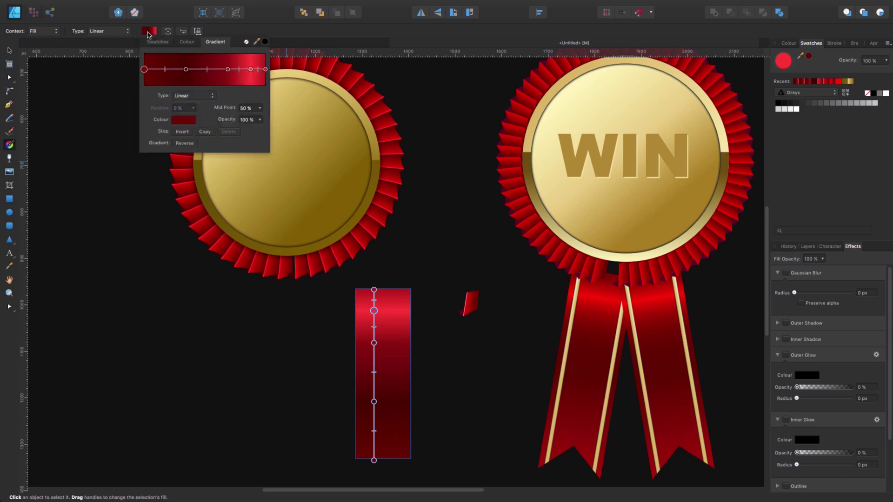
{"action": "left_click", "coordinate": [250, 69]}
{"action": "left_click", "coordinate": [182, 121]}
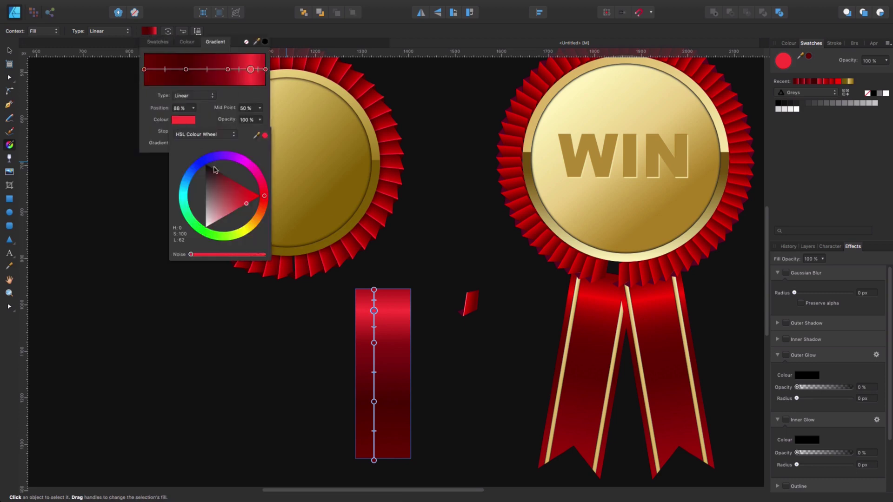
{"action": "left_click_drag", "start_coordinate": [249, 205], "coordinate": [254, 205]}
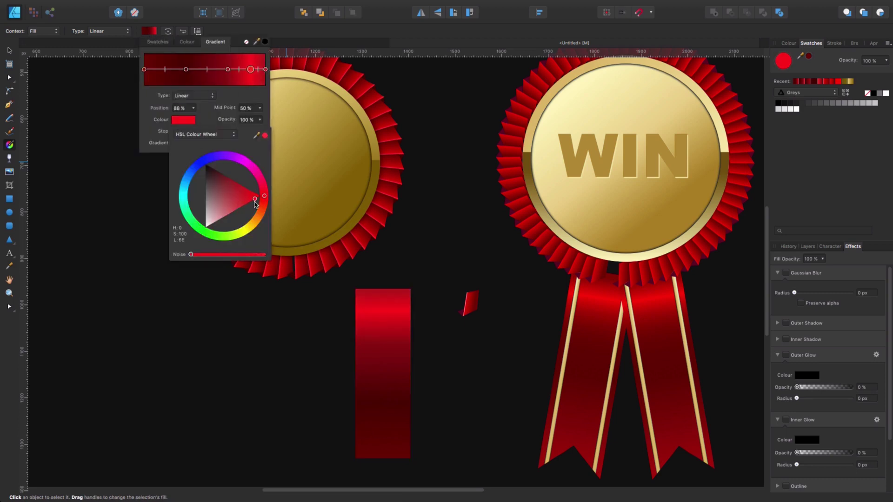
{"action": "left_click", "coordinate": [484, 376]}
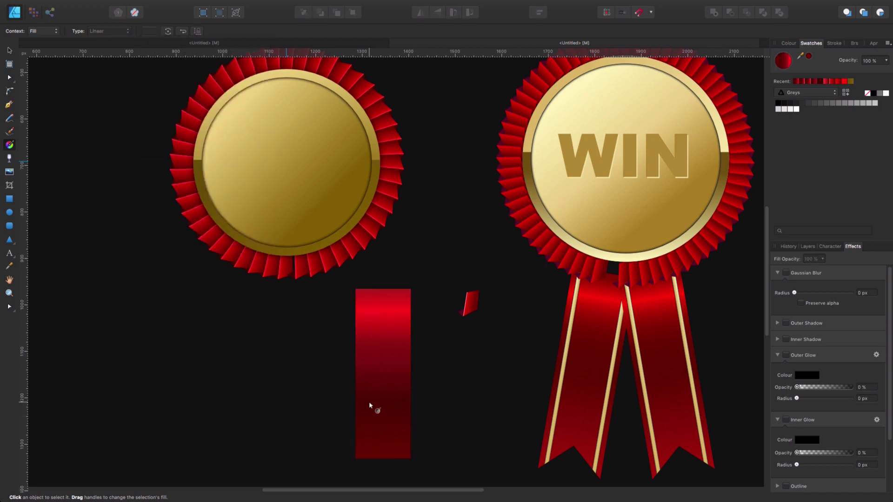
- Convert the red rectangle to curves and pull a mid-bottom node upward into a V notch
{"action": "key", "text": "a"}
{"action": "left_click", "coordinate": [384, 455]}
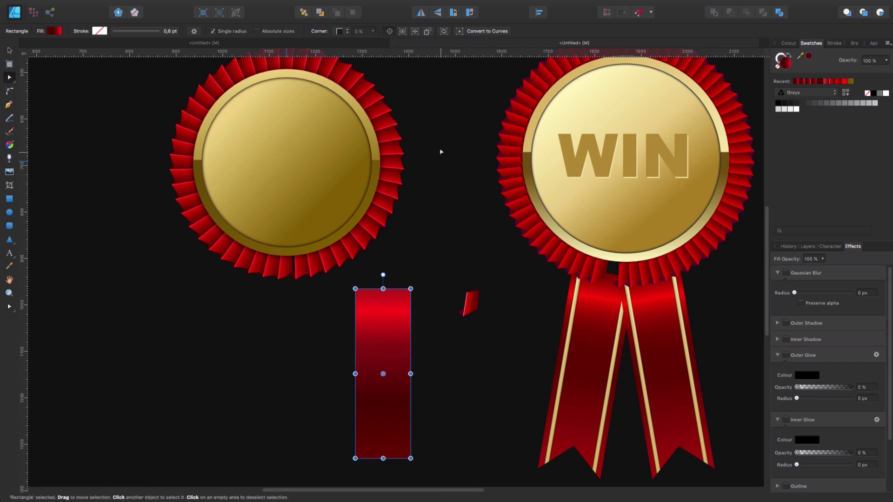
{"action": "left_click", "coordinate": [488, 32]}
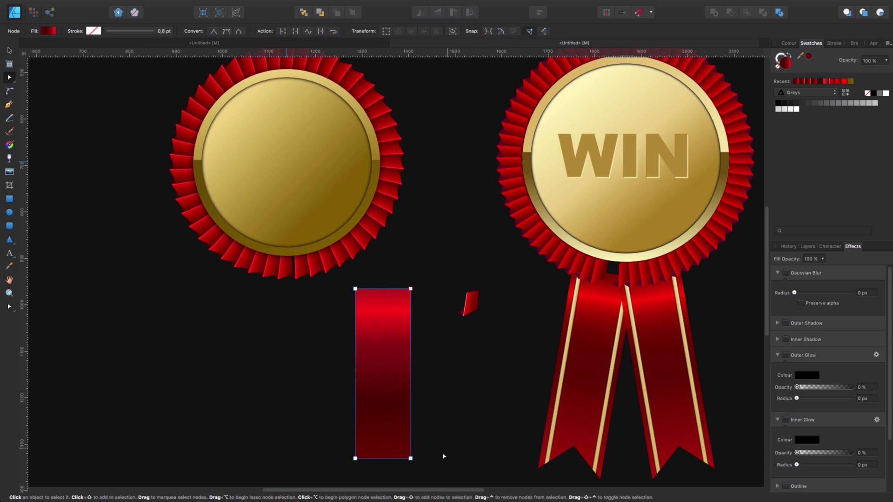
{"action": "left_click", "coordinate": [384, 459]}
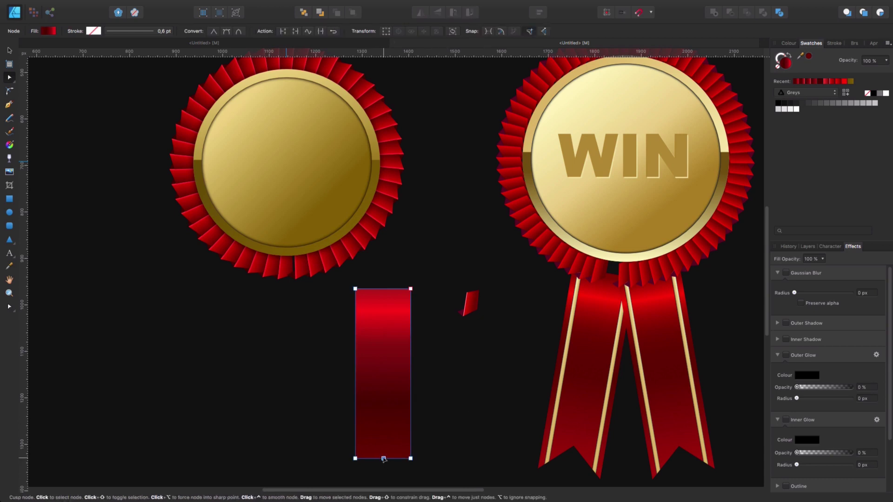
{"action": "left_click_drag", "start_coordinate": [383, 459], "coordinate": [383, 430]}
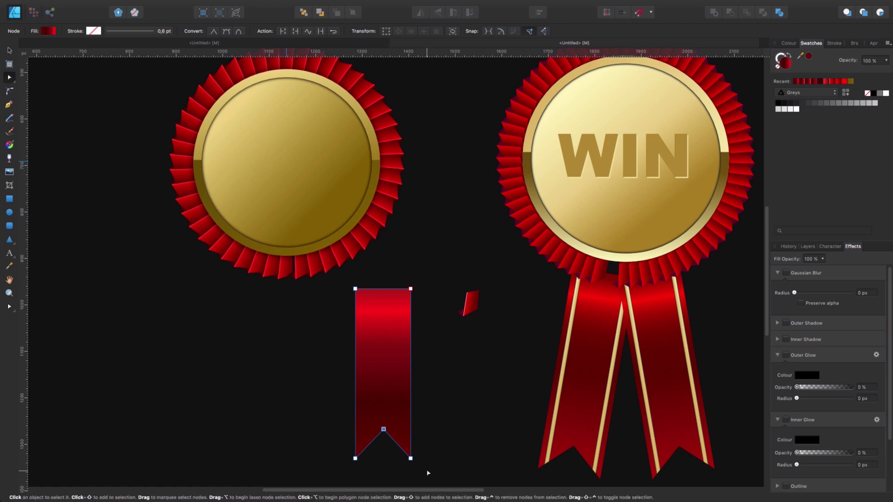
- Draw a thin stripe along the ribbon's left edge and fill it with gold sampled from the medal
{"action": "left_click", "coordinate": [9, 199]}
{"action": "left_click_drag", "start_coordinate": [361, 281], "coordinate": [361, 468]}
{"action": "left_click", "coordinate": [54, 31]}
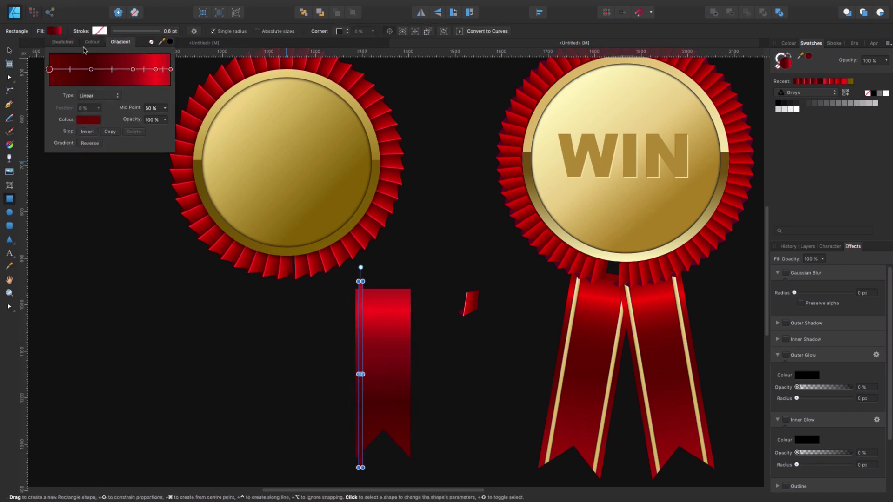
{"action": "left_click", "coordinate": [63, 44]}
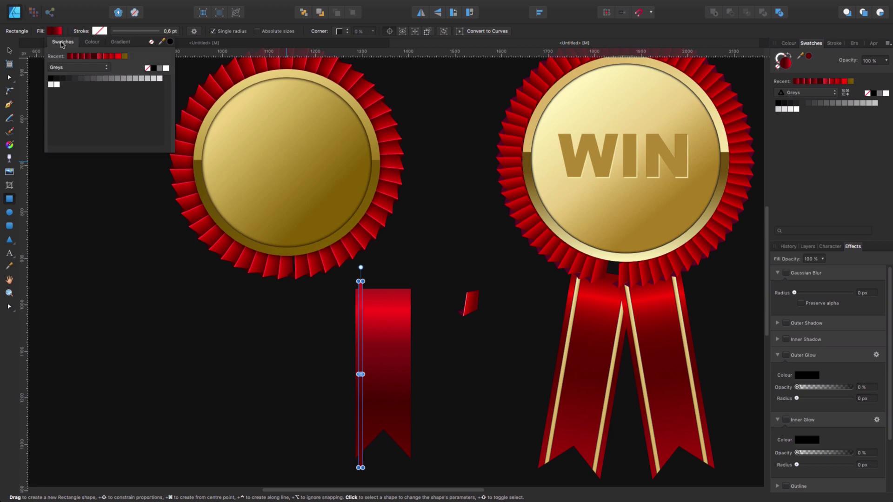
{"action": "left_click", "coordinate": [113, 43]}
{"action": "left_click", "coordinate": [92, 42]}
{"action": "left_click", "coordinate": [69, 120]}
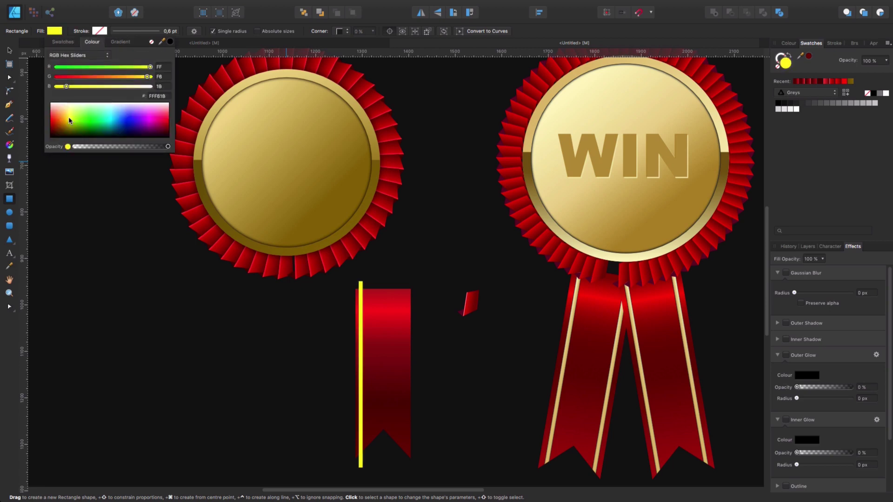
{"action": "left_click_drag", "start_coordinate": [69, 121], "coordinate": [110, 86]}
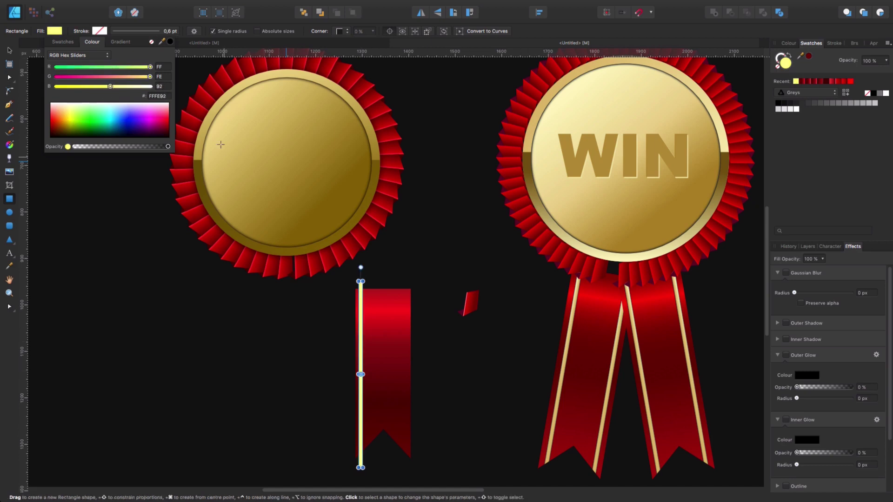
{"action": "left_click_drag", "start_coordinate": [170, 41], "coordinate": [251, 173]}
{"action": "left_click", "coordinate": [171, 42]}
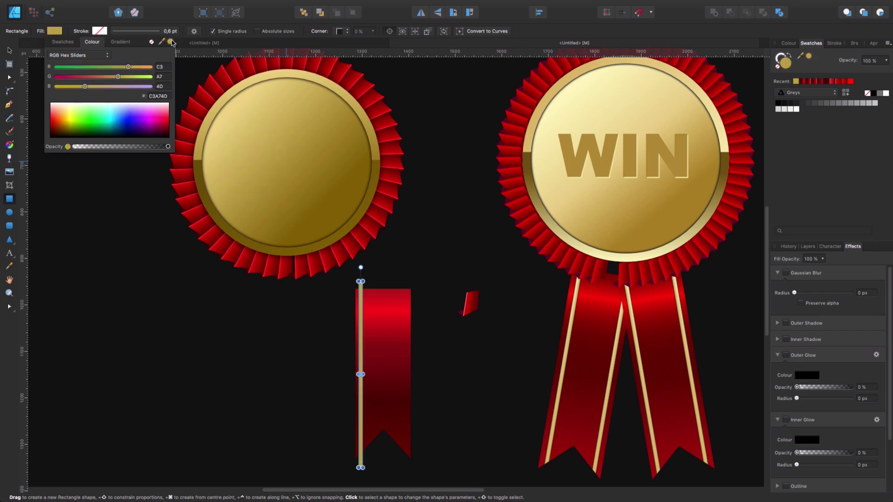
- Copy the stripe to the ribbon's right edge, group both stripes, and nest them inside the ribbon curve
{"action": "left_click", "coordinate": [9, 50]}
{"action": "left_click", "coordinate": [91, 165]}
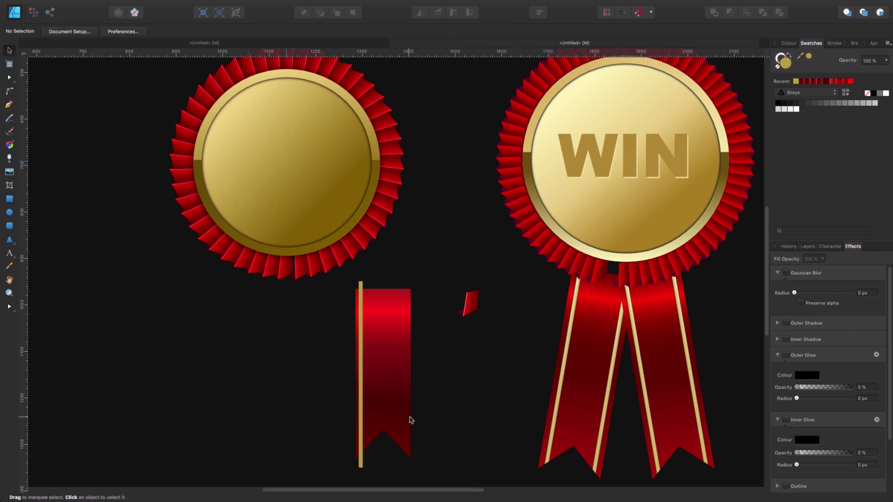
{"action": "left_click", "coordinate": [361, 342]}
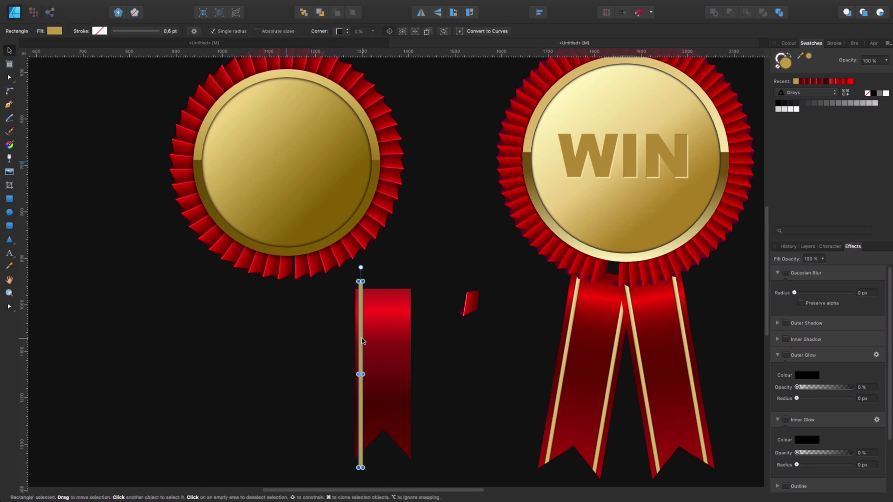
{"action": "left_click_drag", "start_coordinate": [361, 342], "coordinate": [406, 342]}
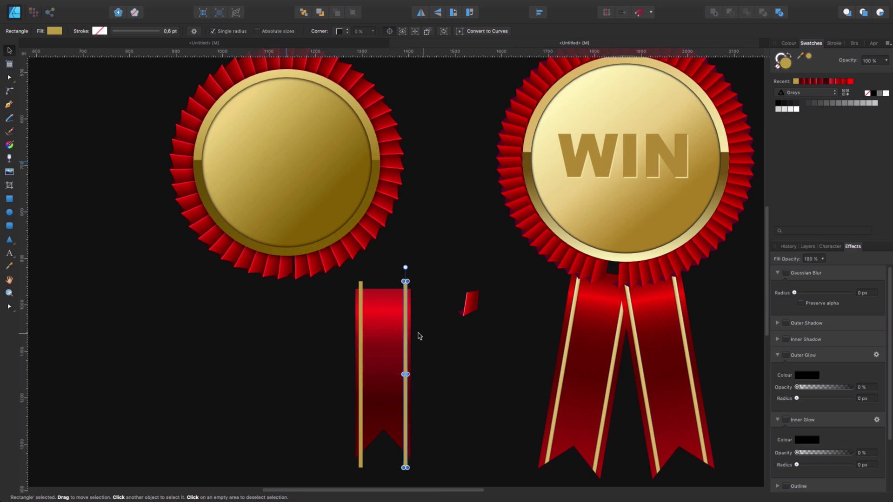
{"action": "left_click", "coordinate": [361, 302], "text": "shift"}
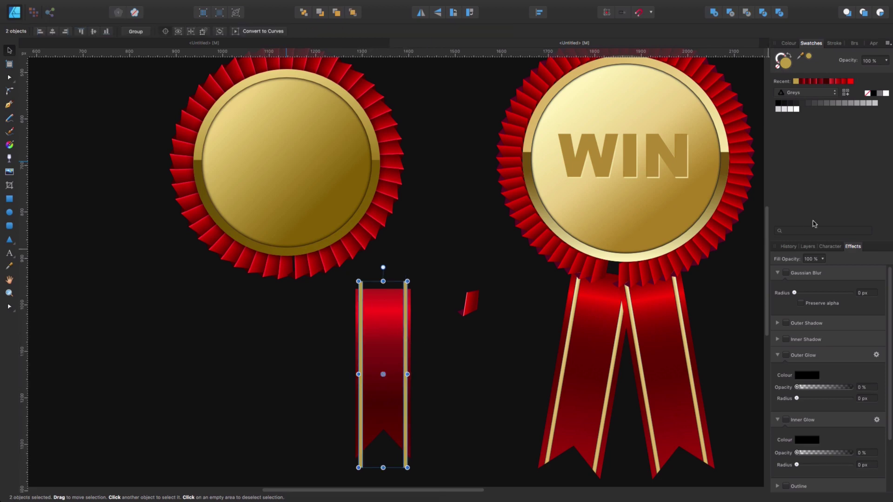
{"action": "left_click", "coordinate": [808, 246]}
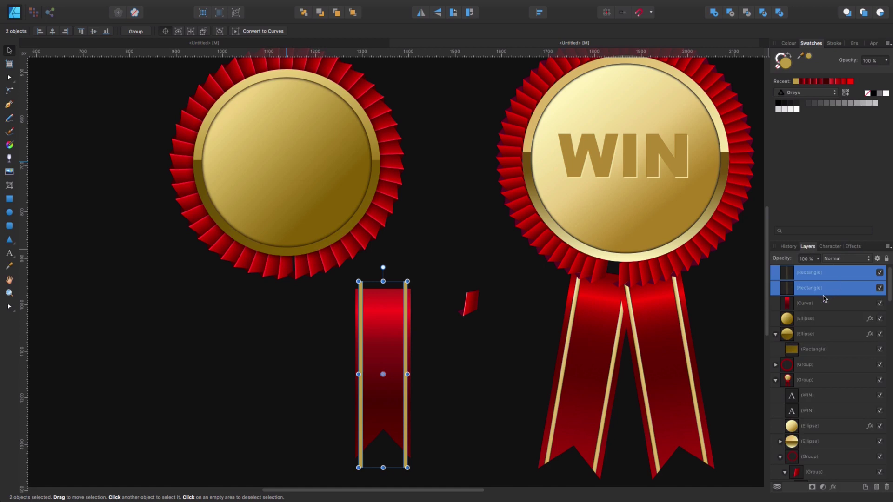
{"action": "key", "text": "super+g"}
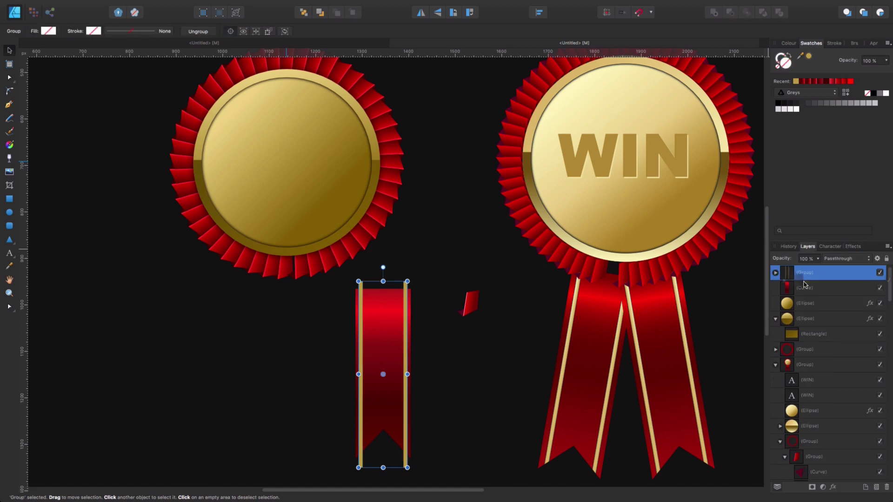
{"action": "left_click_drag", "start_coordinate": [804, 285], "coordinate": [804, 296]}
- Move the striped ribbon tail up under the left rosette
{"action": "left_click", "coordinate": [470, 432]}
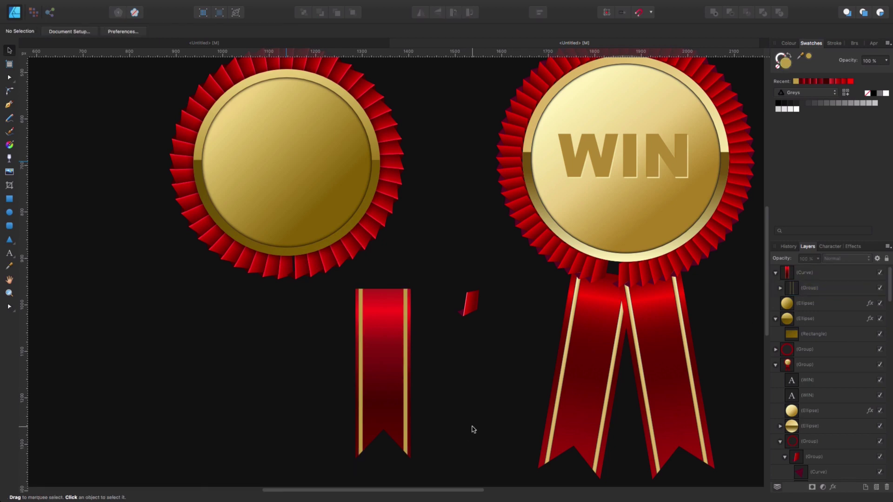
{"action": "left_click", "coordinate": [397, 350]}
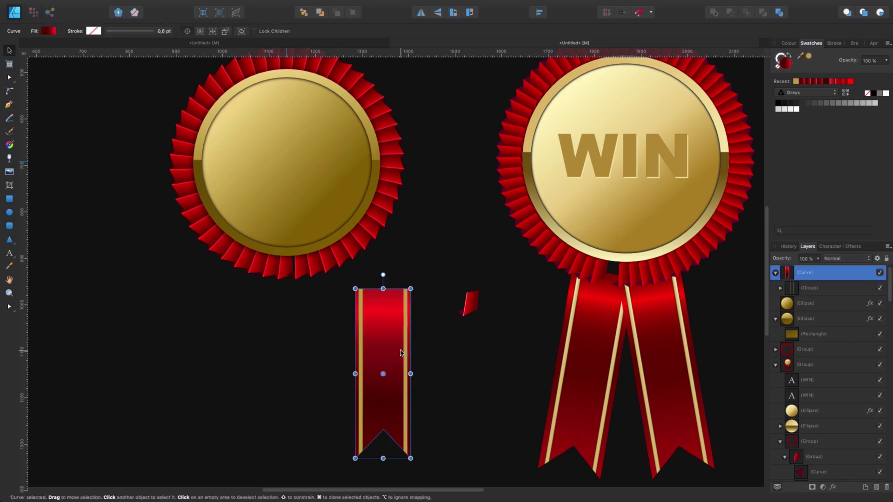
{"action": "left_click_drag", "start_coordinate": [396, 350], "coordinate": [289, 221]}
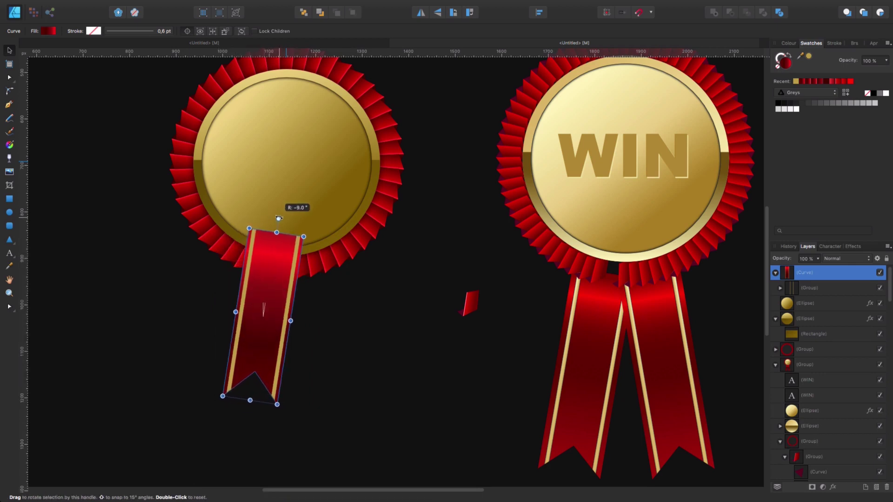
- Tilt the ribbon, add a horizontally mirrored copy beside it, and group both behind the rosette
{"action": "left_click_drag", "start_coordinate": [279, 283], "coordinate": [268, 304]}
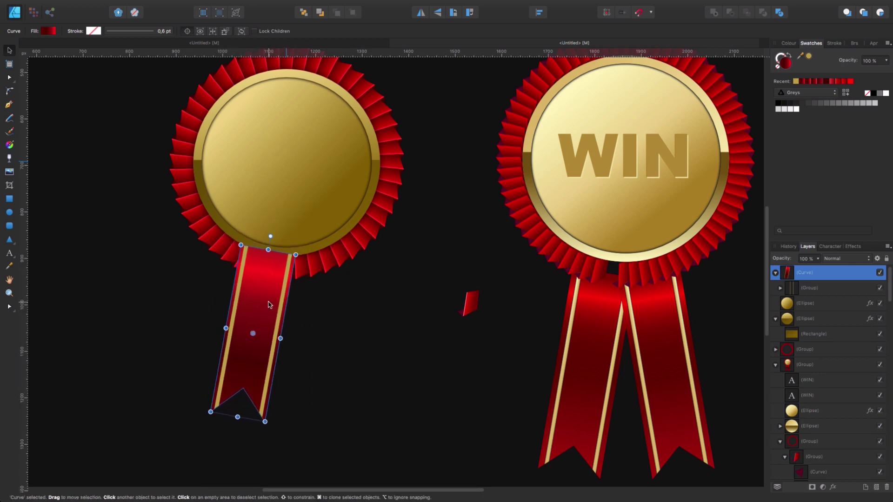
{"action": "key", "text": "super+j"}
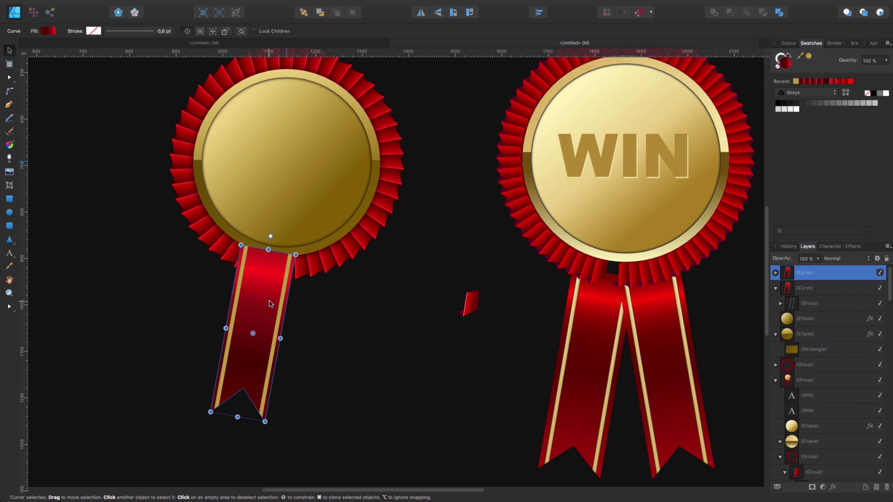
{"action": "left_click", "coordinate": [421, 13]}
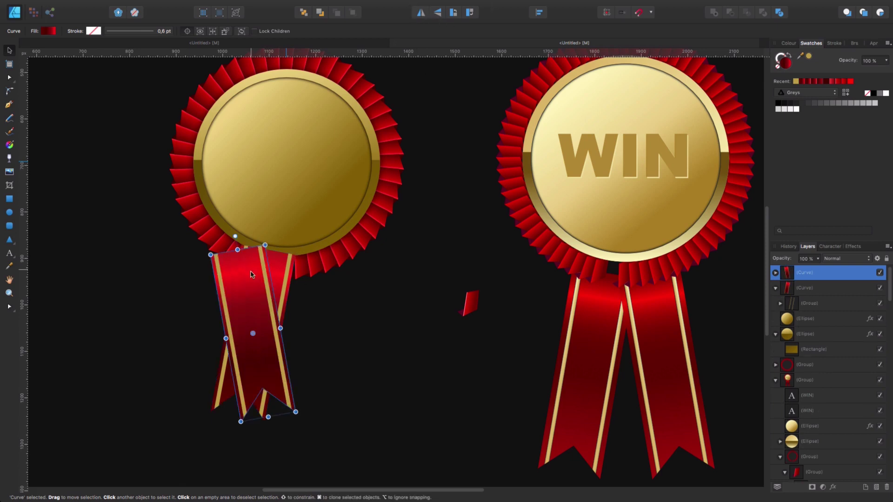
{"action": "left_click_drag", "start_coordinate": [249, 300], "coordinate": [323, 296]}
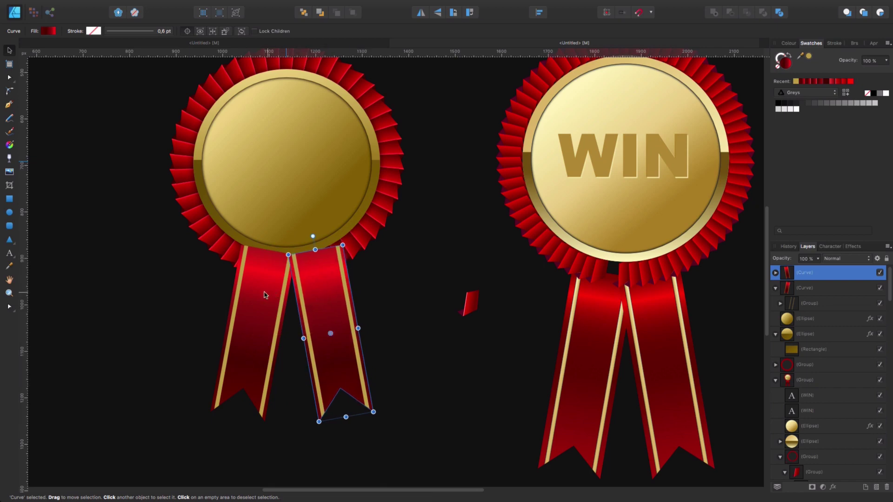
{"action": "left_click", "coordinate": [872, 290], "text": "shift"}
{"action": "key", "text": "super+g"}
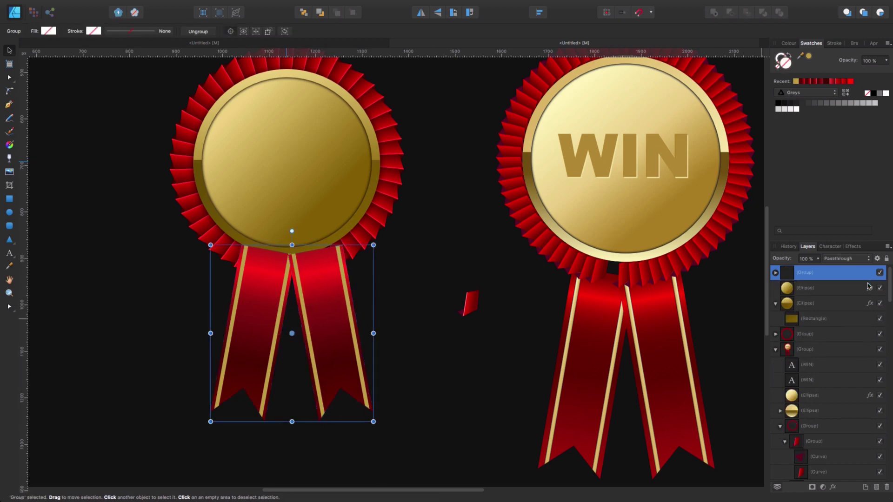
{"action": "left_click_drag", "start_coordinate": [787, 272], "coordinate": [775, 344]}
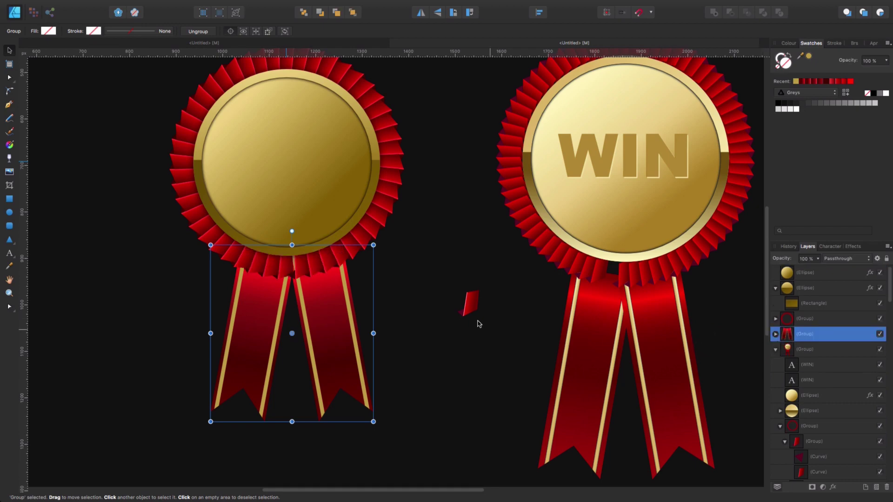
{"action": "left_click", "coordinate": [391, 291]}
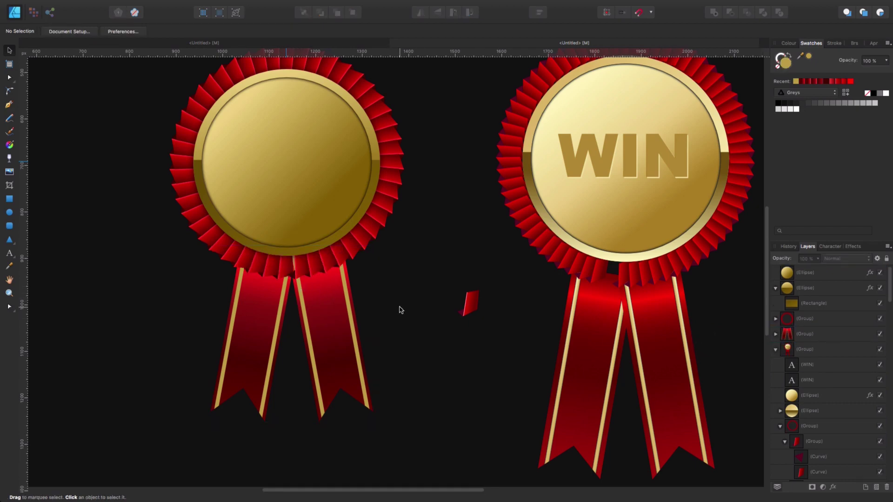
- Nudge the ribbon tails group slightly up and to the right
{"action": "scroll", "coordinate": [401, 310], "scroll_direction": "up", "scroll_amount": 3}
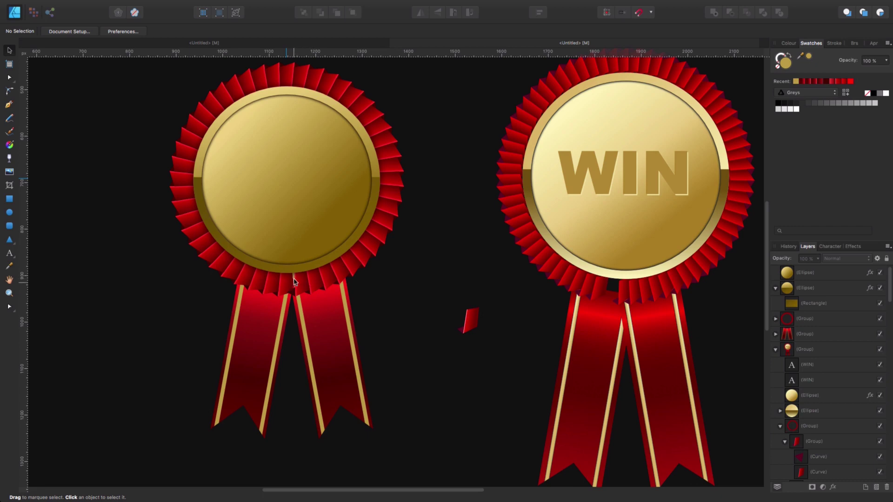
{"action": "left_click", "coordinate": [316, 320]}
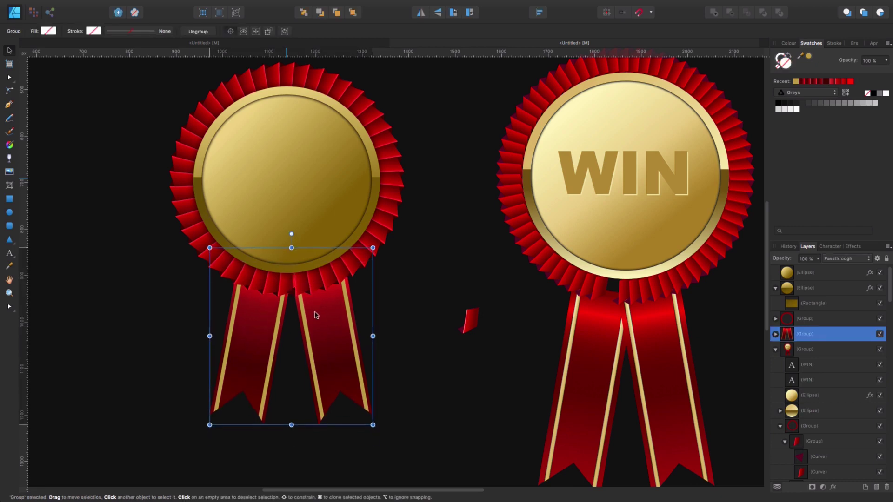
{"action": "left_click_drag", "start_coordinate": [315, 316], "coordinate": [318, 309]}
{"action": "left_click", "coordinate": [419, 367]}
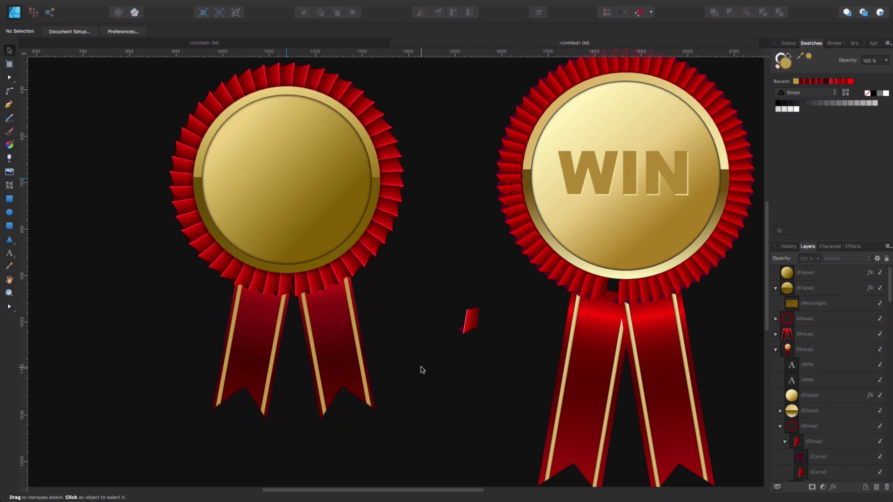
{"action": "scroll", "coordinate": [423, 372], "scroll_direction": "up", "scroll_amount": 2}
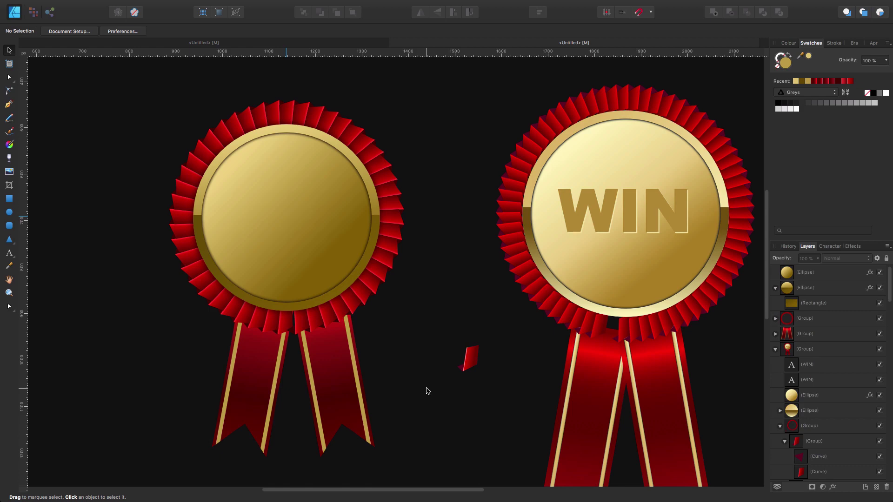
- Add a large '1' art text on the left medal and position it at the centre
{"action": "left_click", "coordinate": [9, 253]}
{"action": "left_click_drag", "start_coordinate": [261, 183], "coordinate": [323, 250]}
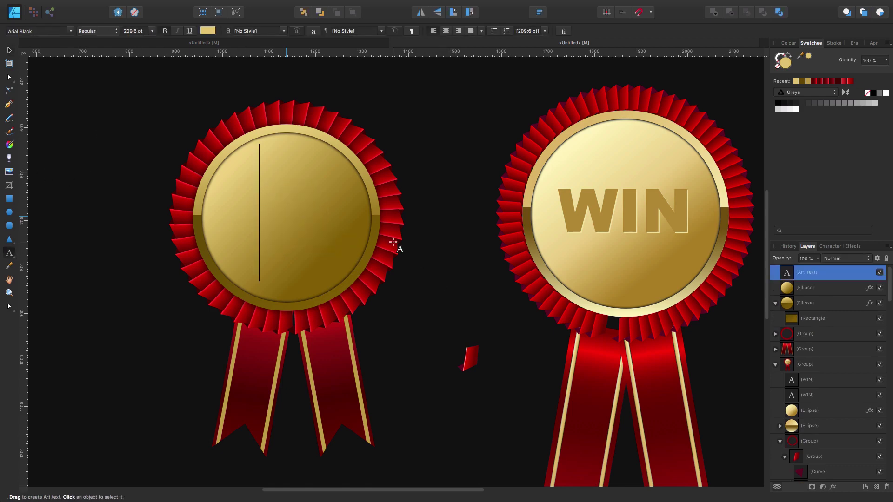
{"action": "type", "text": "1"}
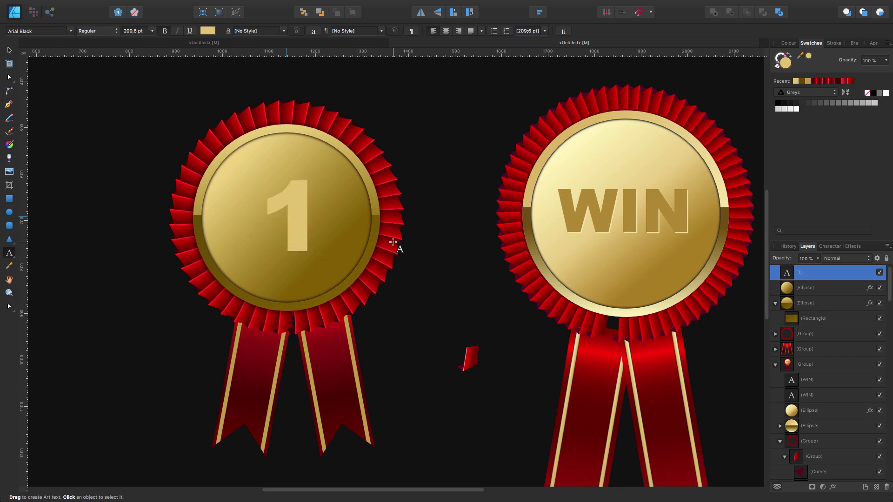
{"action": "key", "text": "Escape"}
{"action": "left_click", "coordinate": [8, 50]}
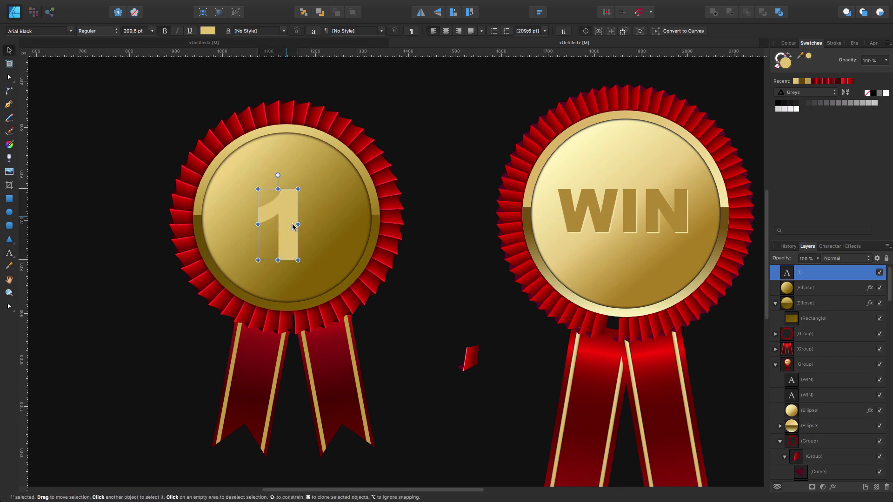
{"action": "left_click_drag", "start_coordinate": [292, 223], "coordinate": [294, 218]}
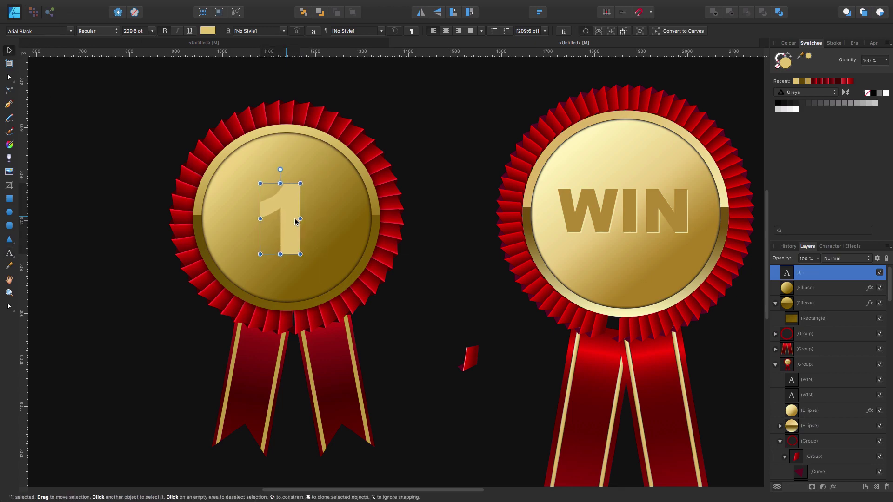
- Colour the '1' with darker gold sampled from the medal
{"action": "left_click", "coordinate": [208, 30]}
{"action": "left_click_drag", "start_coordinate": [324, 41], "coordinate": [336, 242]}
{"action": "left_click", "coordinate": [324, 42]}
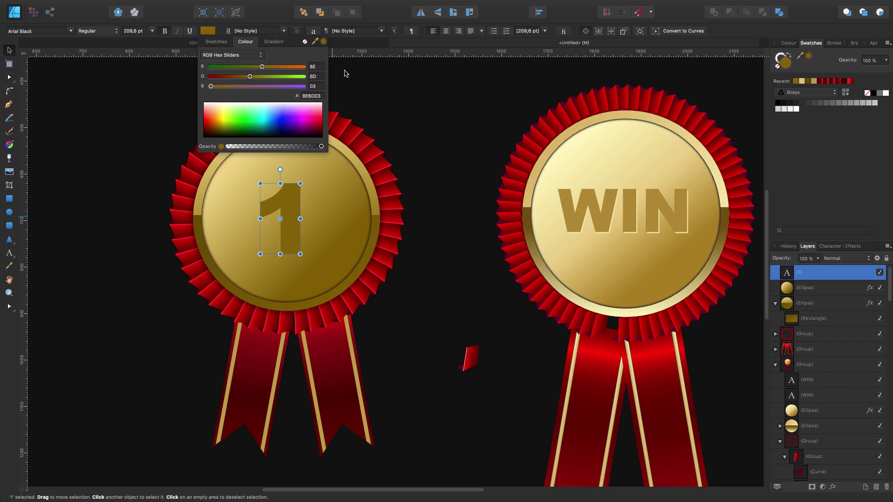
{"action": "left_click", "coordinate": [432, 181]}
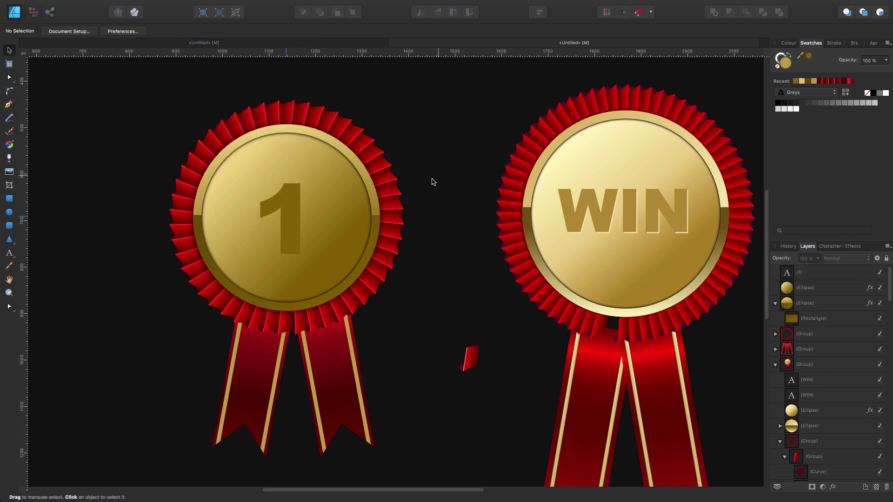
{"action": "left_click", "coordinate": [289, 226]}
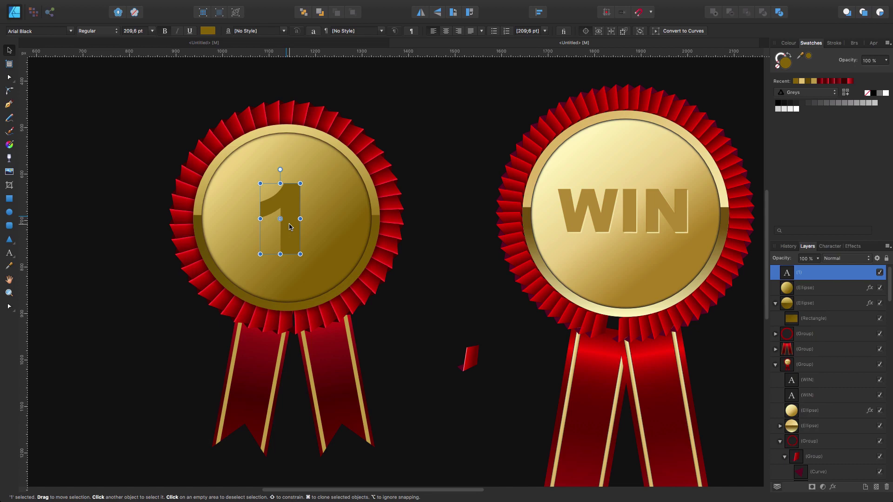
- Duplicate the '1', nudge the top copy up-left, and recolour the lower copy light gold
{"action": "key", "text": "super+j"}
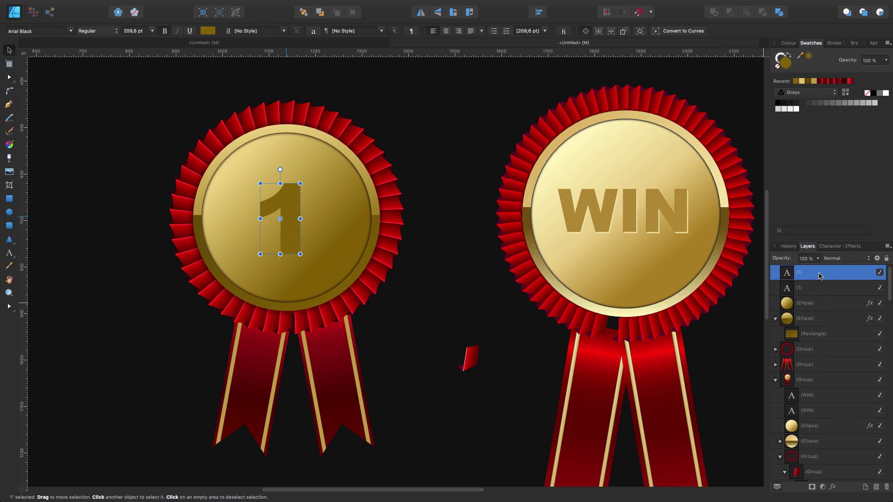
{"action": "key", "text": "Left"}
{"action": "key", "text": "Left"}
{"action": "key", "text": "Left"}
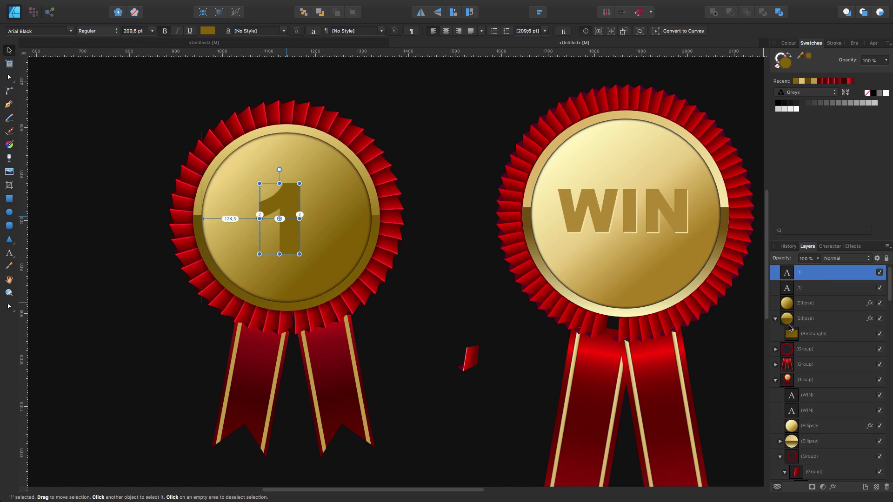
{"action": "key", "text": "Up"}
{"action": "key", "text": "Up"}
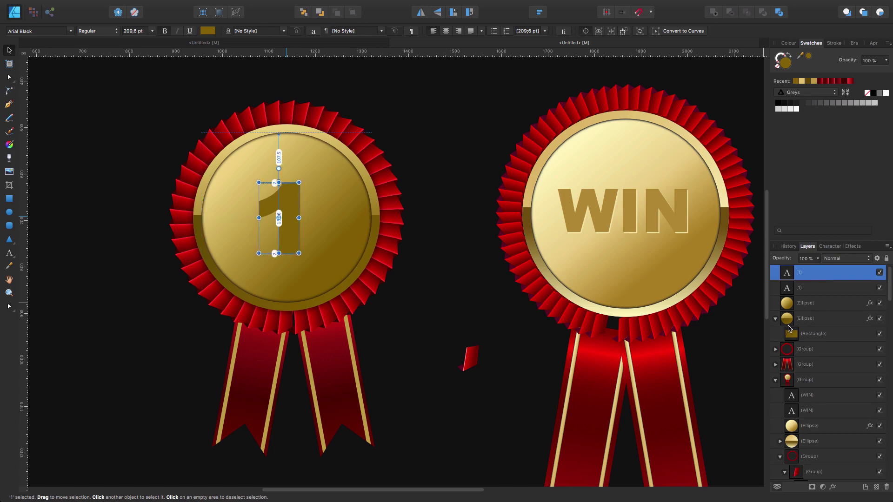
{"action": "left_click", "coordinate": [817, 290]}
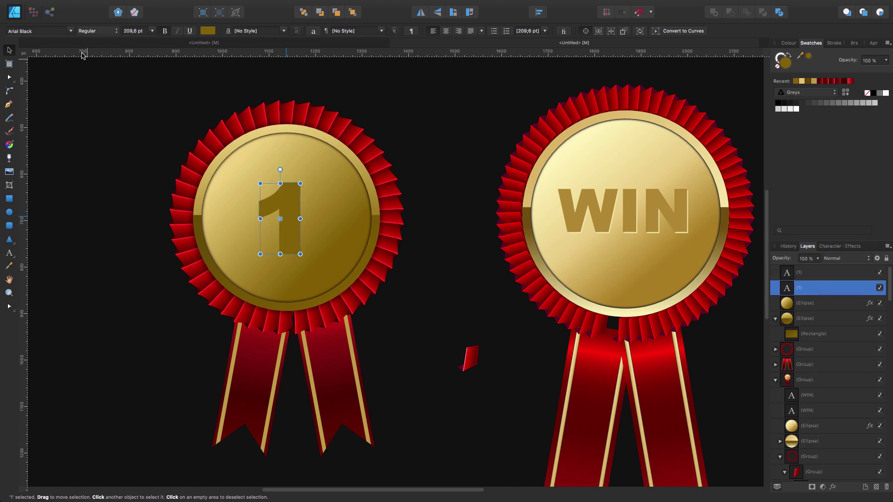
{"action": "left_click", "coordinate": [212, 31]}
{"action": "left_click_drag", "start_coordinate": [324, 42], "coordinate": [241, 173]}
{"action": "left_click", "coordinate": [464, 138]}
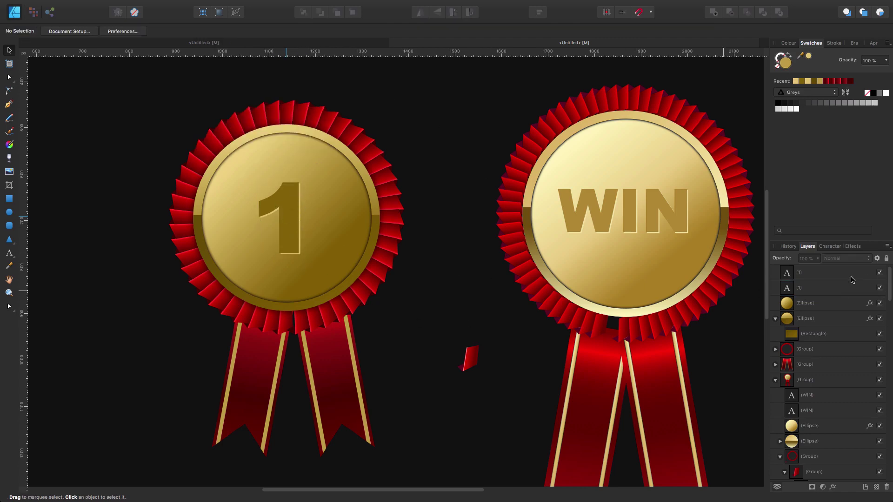
- Group both '1' layers and enlarge them to about 114 × 172 px
{"action": "left_click", "coordinate": [828, 276]}
{"action": "left_click", "coordinate": [820, 289], "text": "shift"}
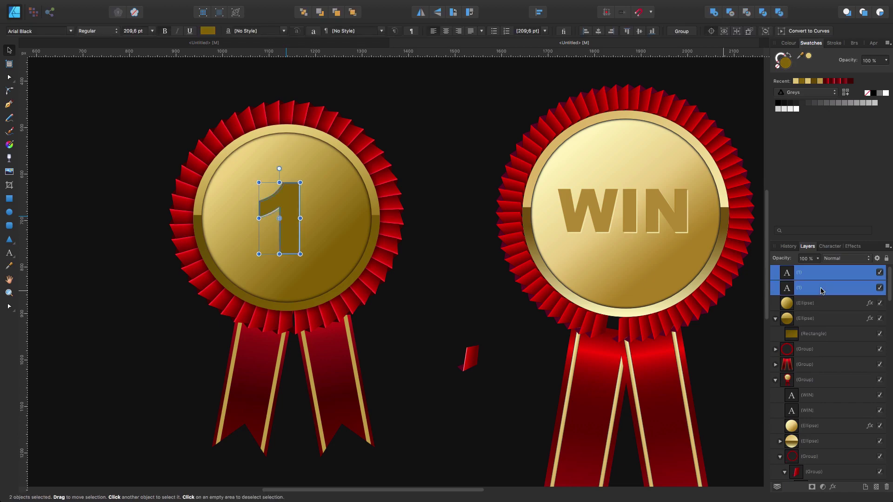
{"action": "key", "text": "super+g"}
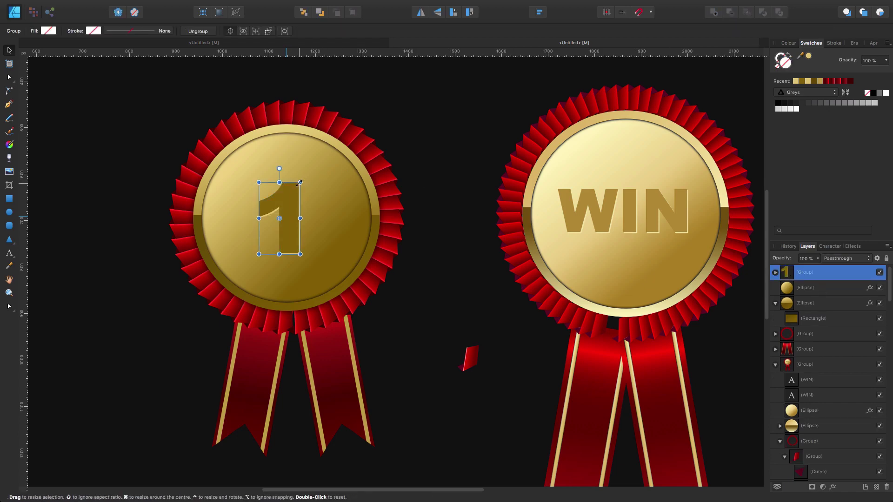
{"action": "left_click_drag", "start_coordinate": [300, 182], "coordinate": [308, 169]}
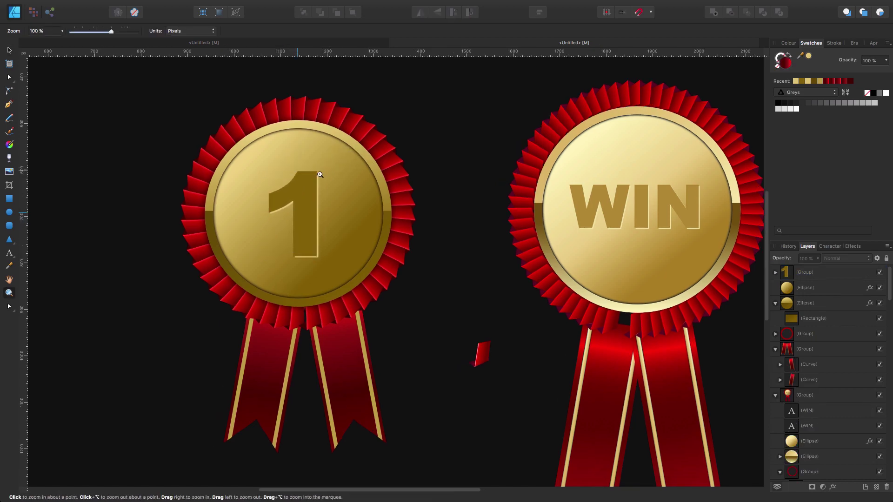
- Shift the ribbon tails slightly down and move the left tail's gradient stops lower
{"action": "left_click_drag", "start_coordinate": [320, 174], "coordinate": [251, 205]}
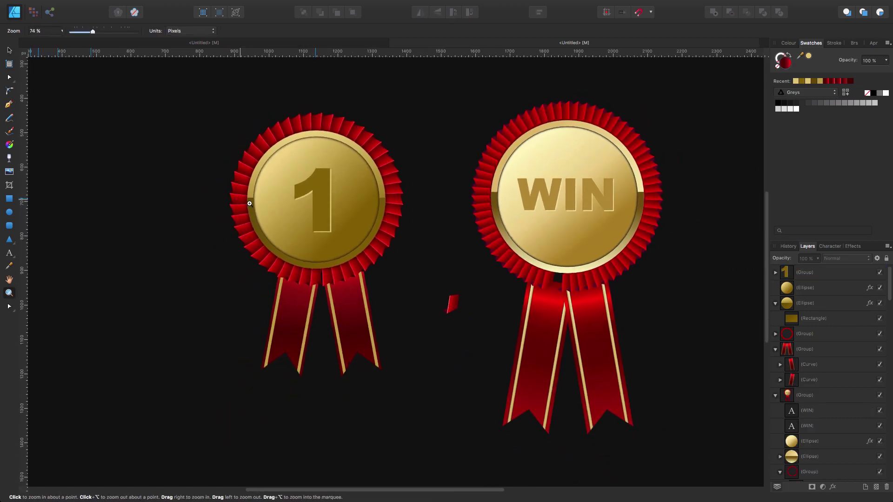
{"action": "mouse_move", "coordinate": [421, 233]}
{"action": "left_mouse_down"}
{"action": "mouse_move", "coordinate": [398, 230]}
{"action": "mouse_move", "coordinate": [411, 226]}
{"action": "left_mouse_up"}
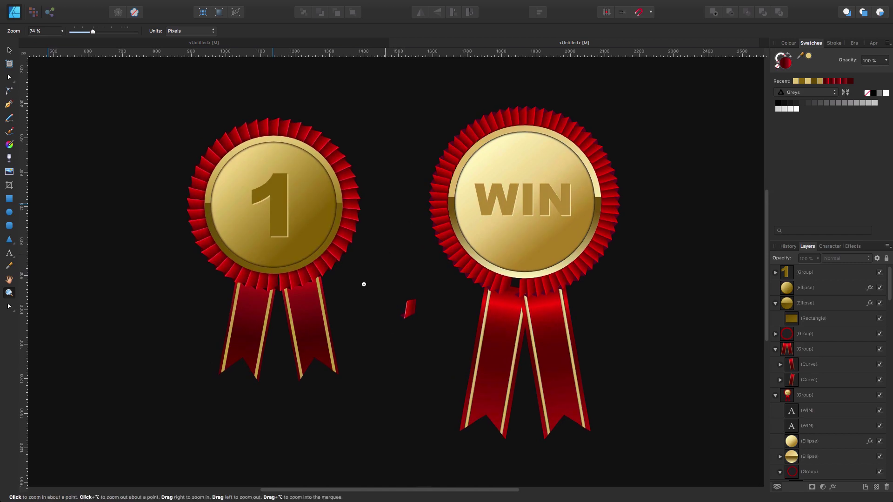
{"action": "key", "text": "v"}
{"action": "left_click", "coordinate": [309, 317]}
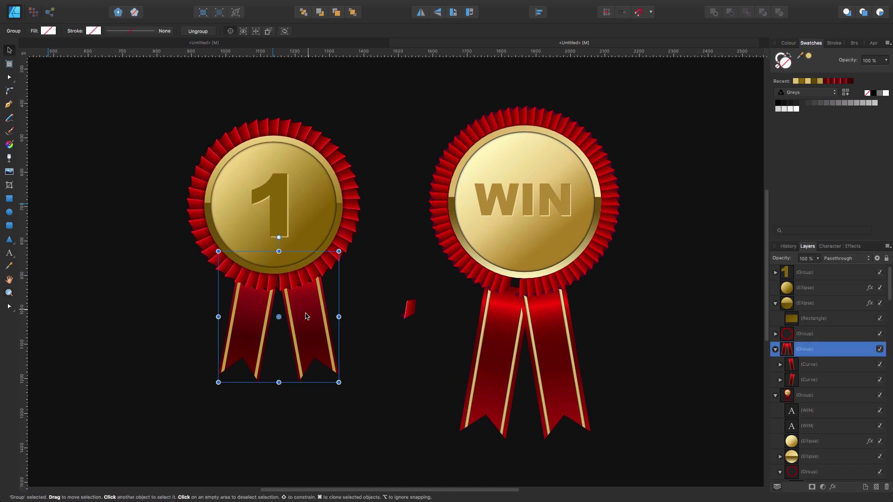
{"action": "left_click_drag", "start_coordinate": [306, 316], "coordinate": [307, 313]}
{"action": "double_click", "coordinate": [257, 308]}
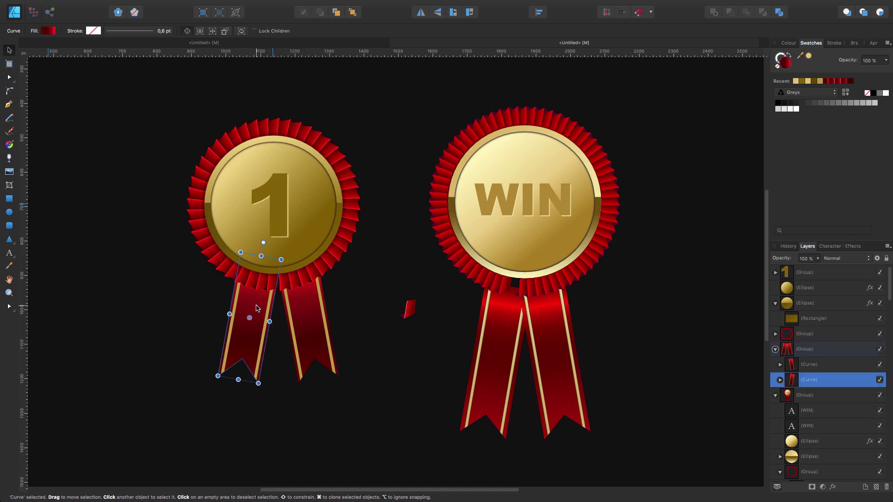
{"action": "left_click", "coordinate": [9, 144]}
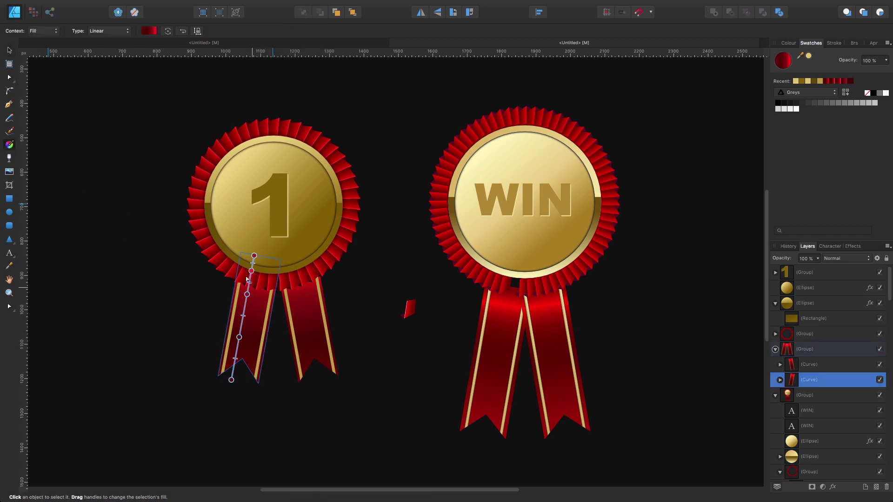
{"action": "left_click_drag", "start_coordinate": [250, 271], "coordinate": [248, 289]}
- Replace the right tail with a horizontally flipped copy of the left tail, moved right
{"action": "left_click", "coordinate": [304, 324]}
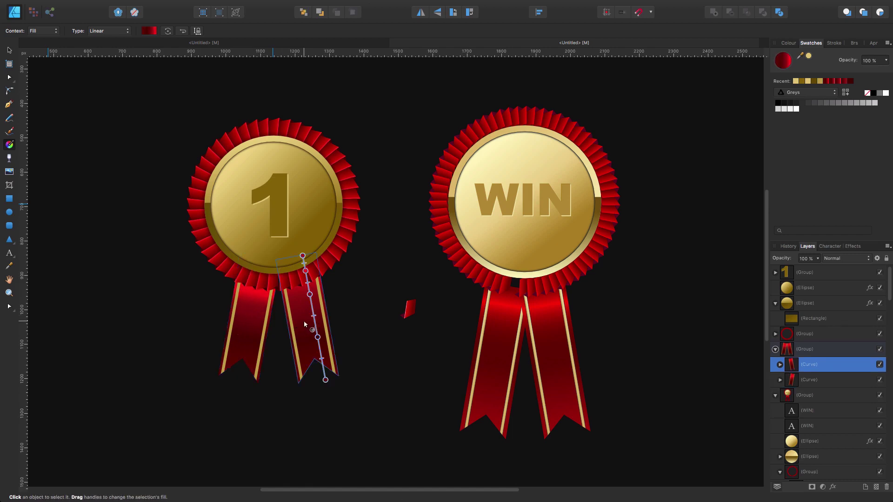
{"action": "key", "text": "Delete"}
{"action": "key", "text": "v"}
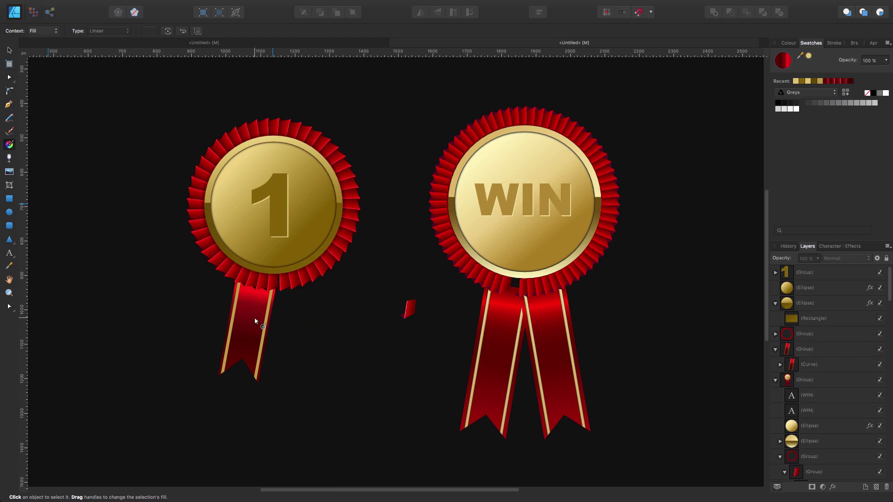
{"action": "left_click", "coordinate": [255, 317]}
{"action": "key", "text": "super+j"}
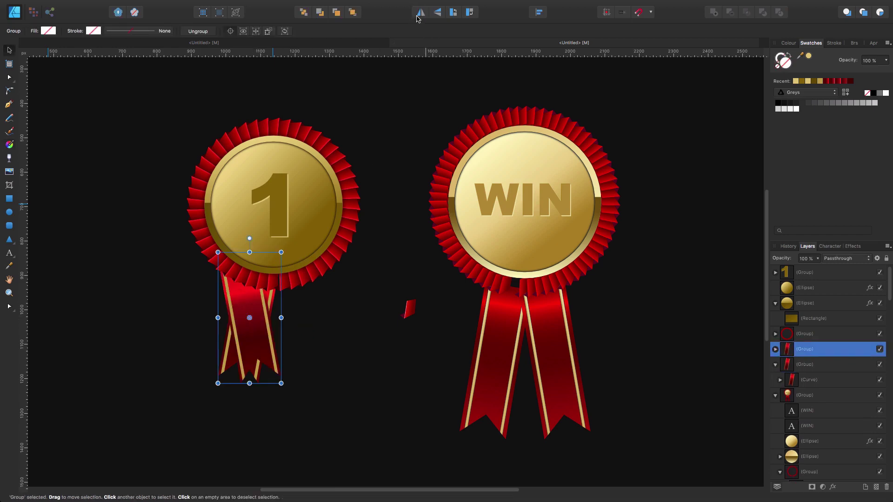
{"action": "key", "text": "super+shift+h"}
{"action": "left_click_drag", "start_coordinate": [242, 301], "coordinate": [295, 309]}
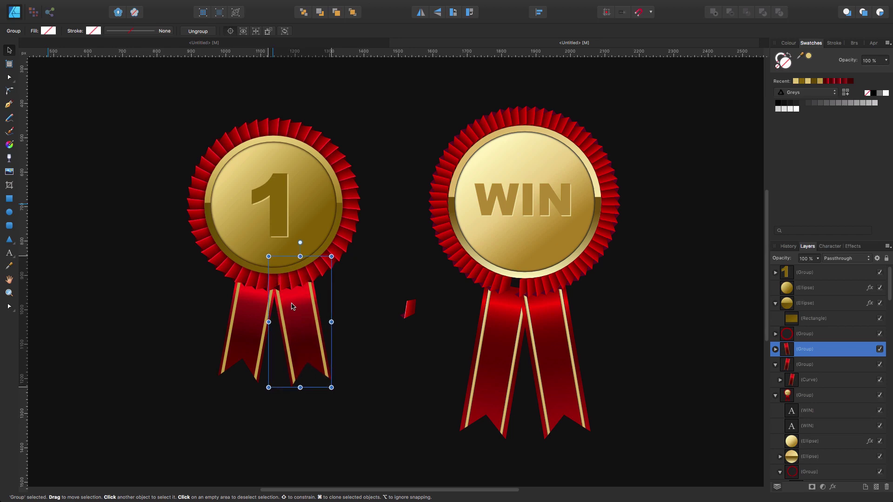
{"action": "left_click", "coordinate": [406, 396]}
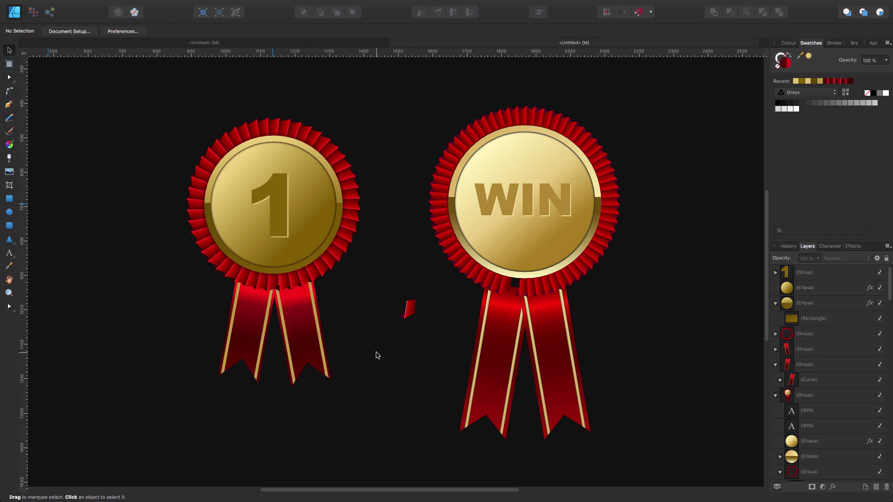